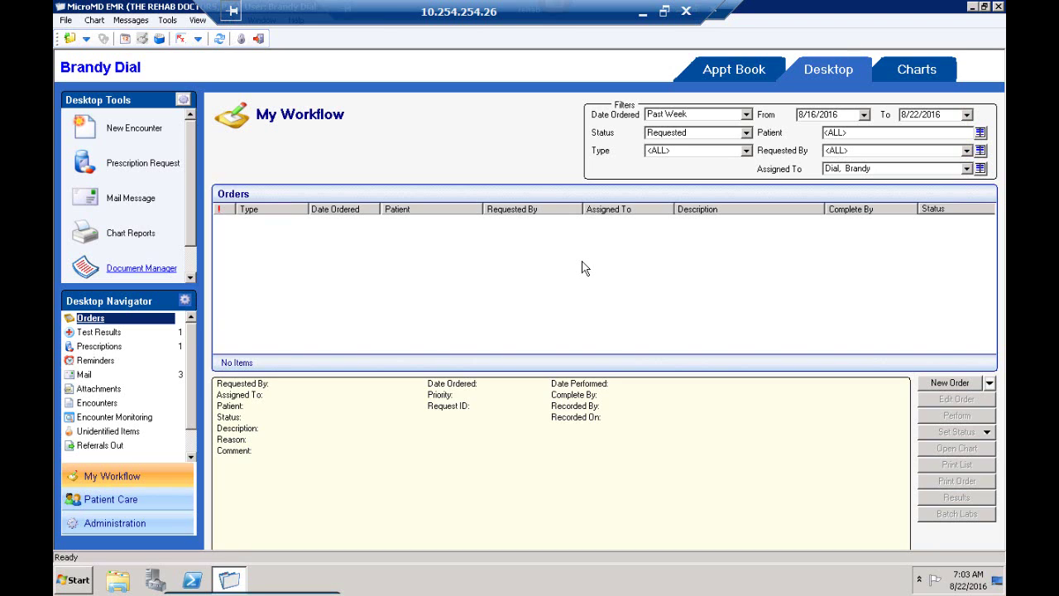
# Step: Start a new text encounter in the test patient's chart, accepting the default encounter details
pyautogui.click(916, 70)
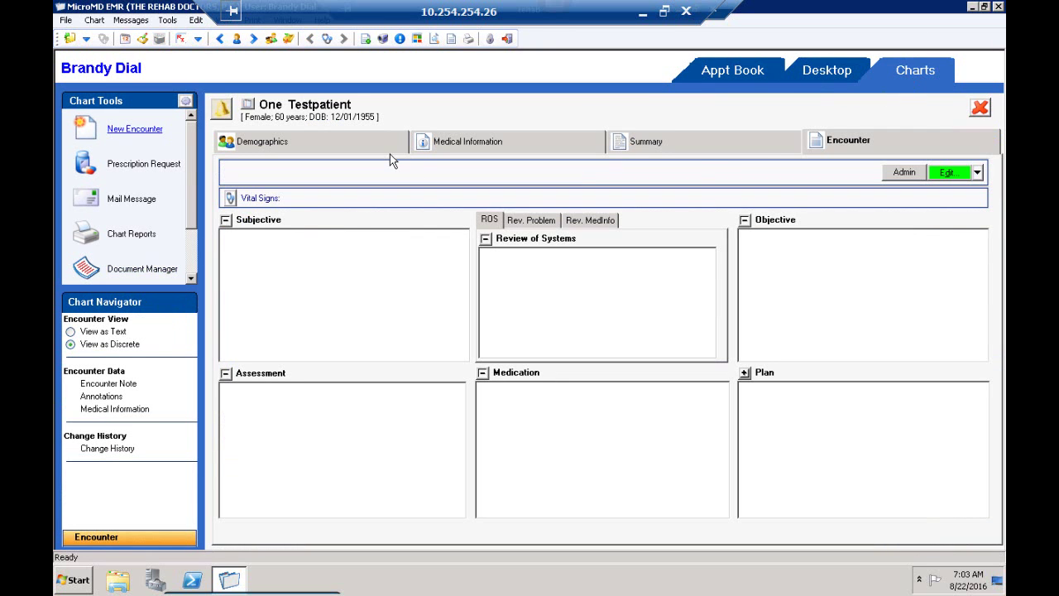
pyautogui.click(129, 138)
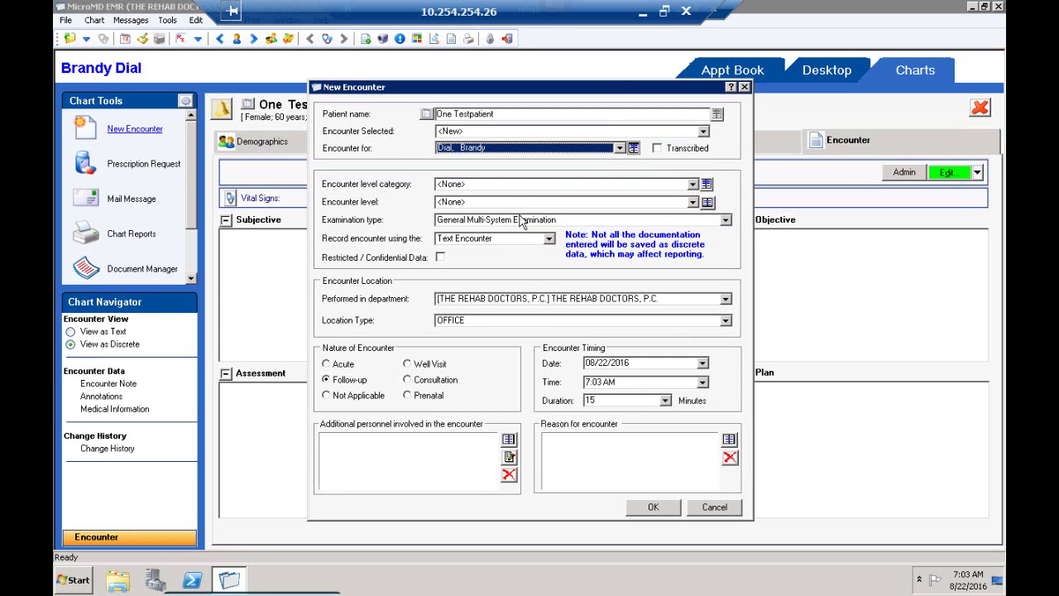
pyautogui.click(646, 508)
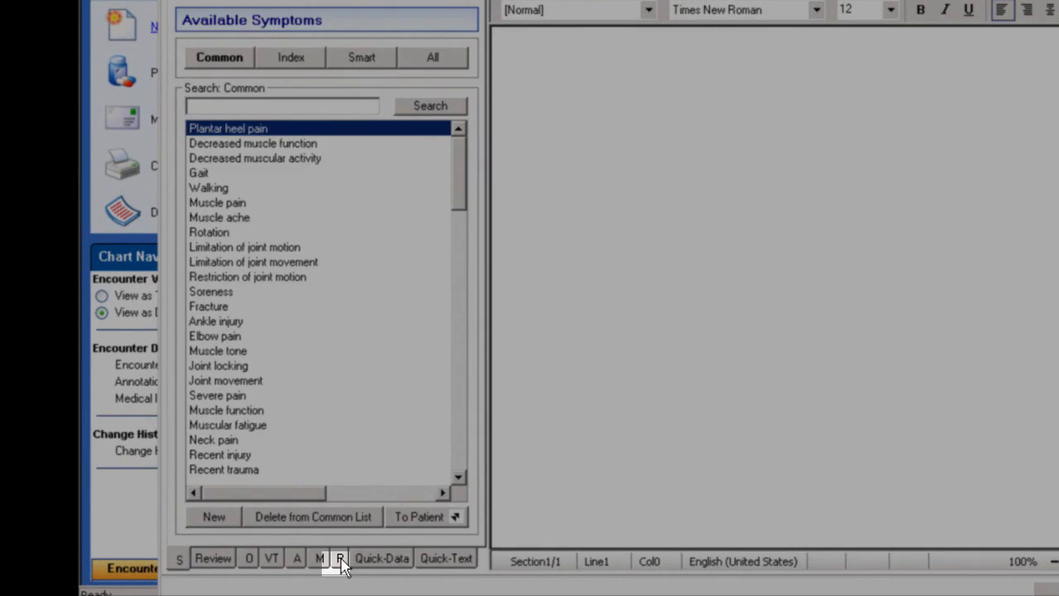
# Step: Search all plan lab orders for "glu" and add LabCorp: Glucose Tolerance (5 Sp Blood) to the encounter
pyautogui.click(340, 560)
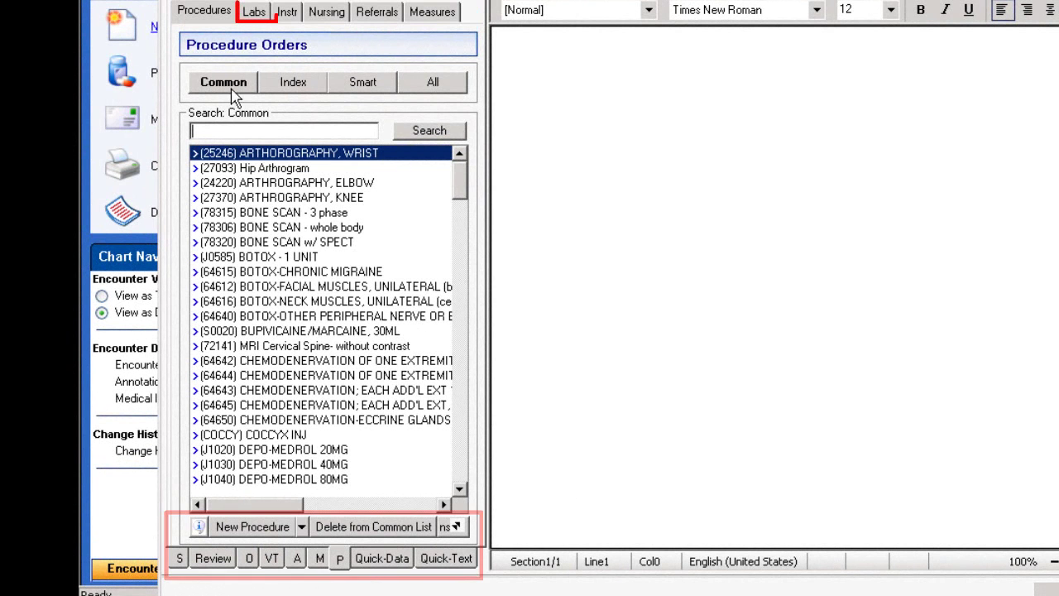
pyautogui.click(256, 13)
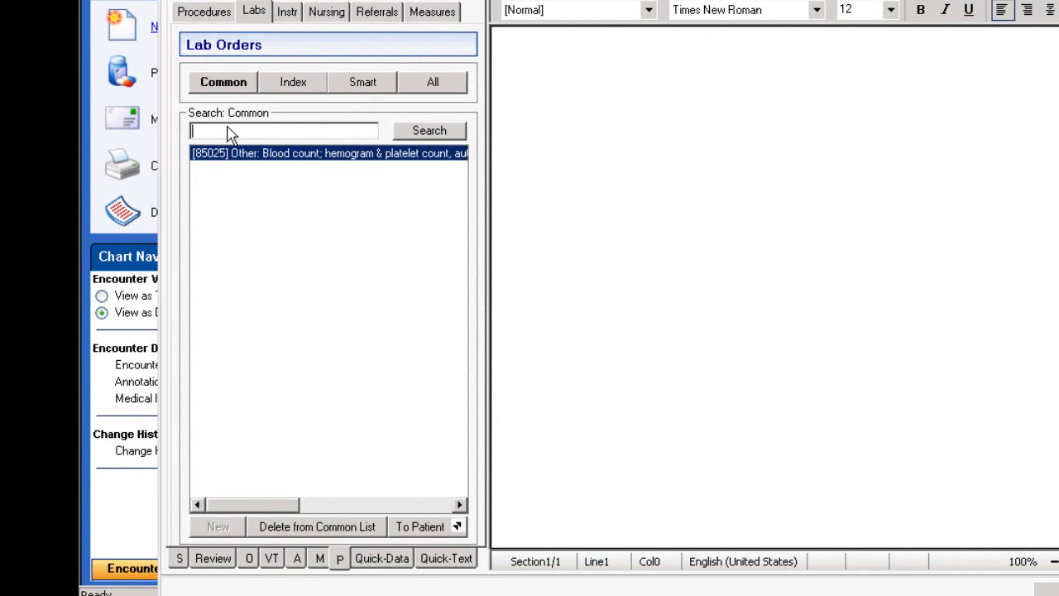
pyautogui.click(431, 84)
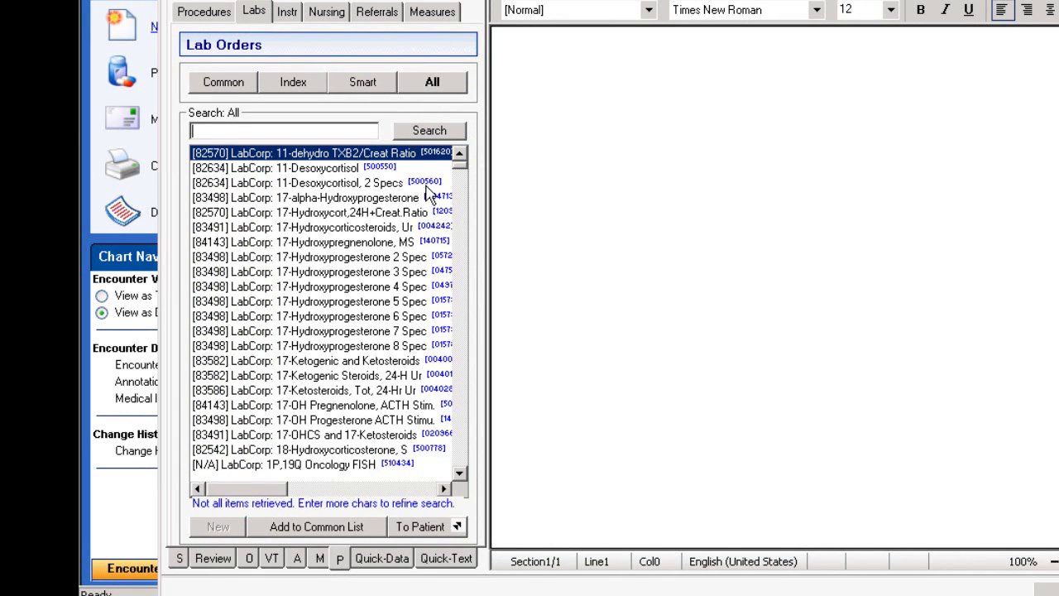
pyautogui.moveTo(461, 164)
pyautogui.mouseDown()
pyautogui.moveTo(476, 401)
pyautogui.moveTo(461, 154)
pyautogui.mouseUp()
pyautogui.write('glu')
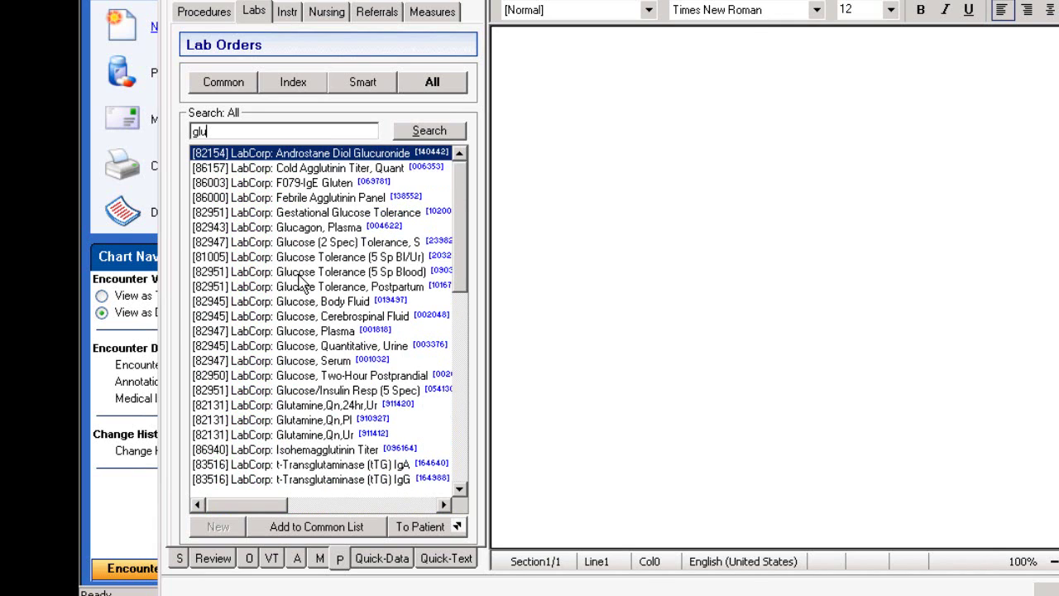
pyautogui.doubleClick(300, 272)
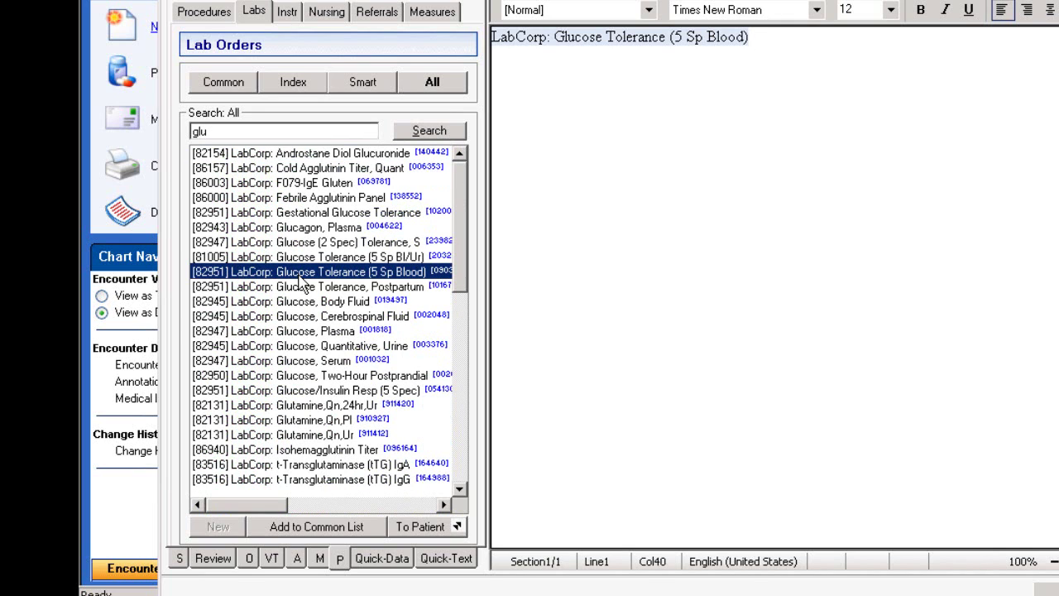
# Step: Set the Glucose Tolerance plan item to create an order when the encounter is saved, and check its billing and status options
pyautogui.doubleClick(602, 42)
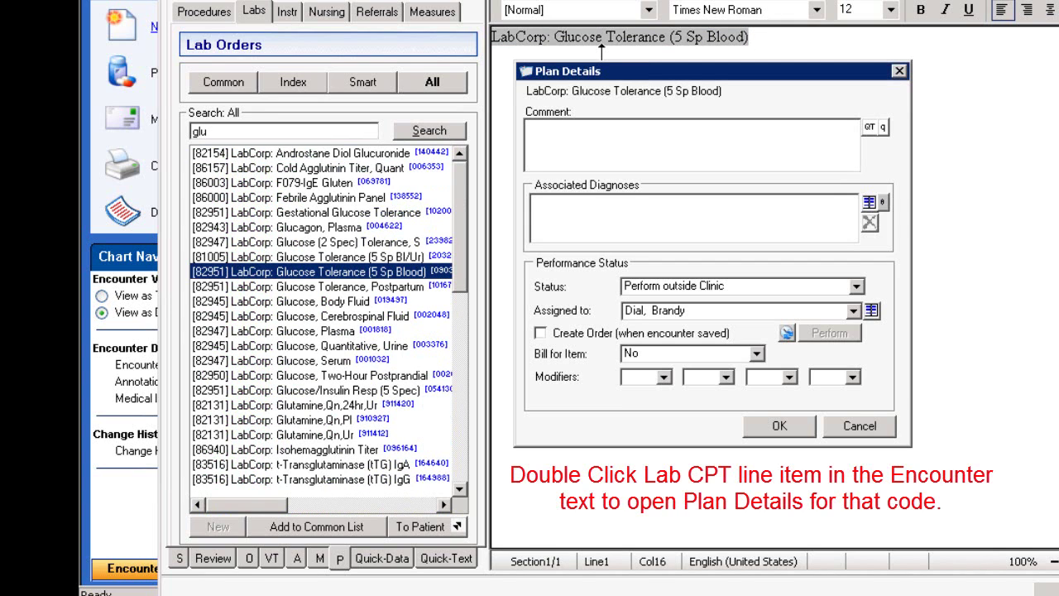
pyautogui.click(540, 334)
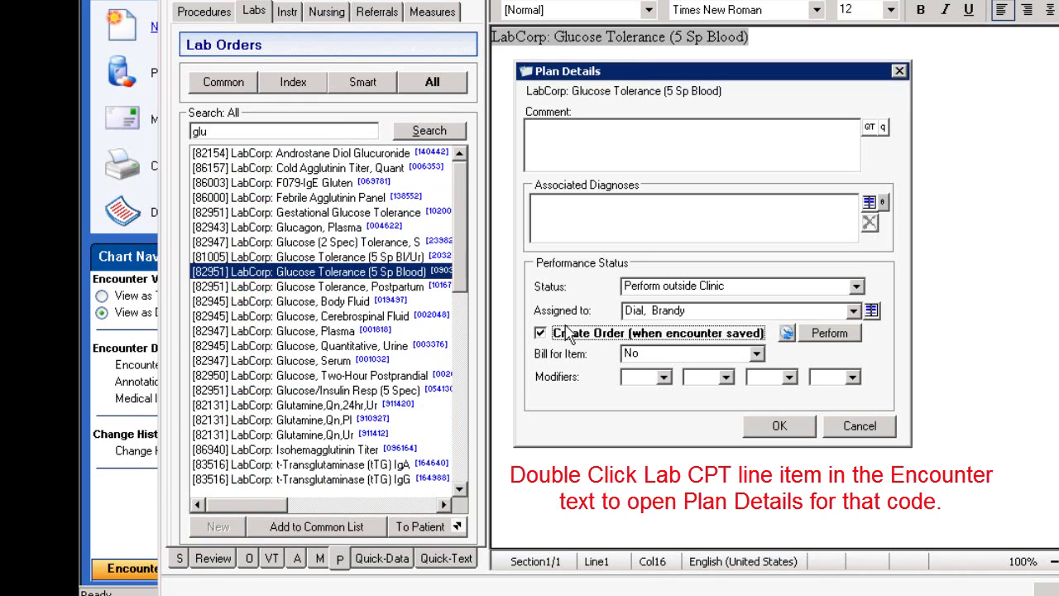
pyautogui.click(632, 356)
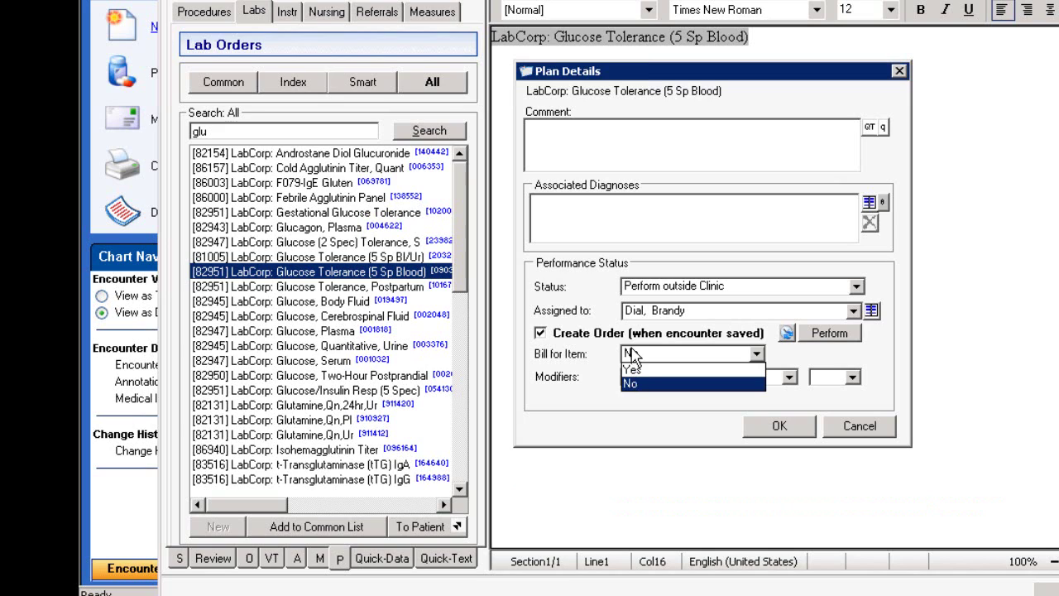
pyautogui.click(632, 354)
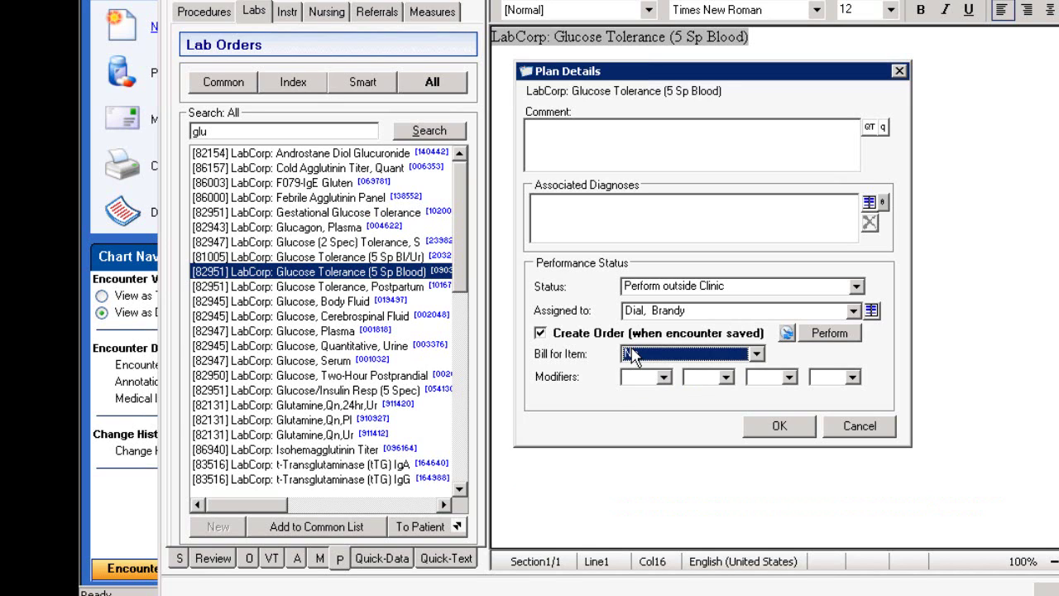
pyautogui.click(652, 290)
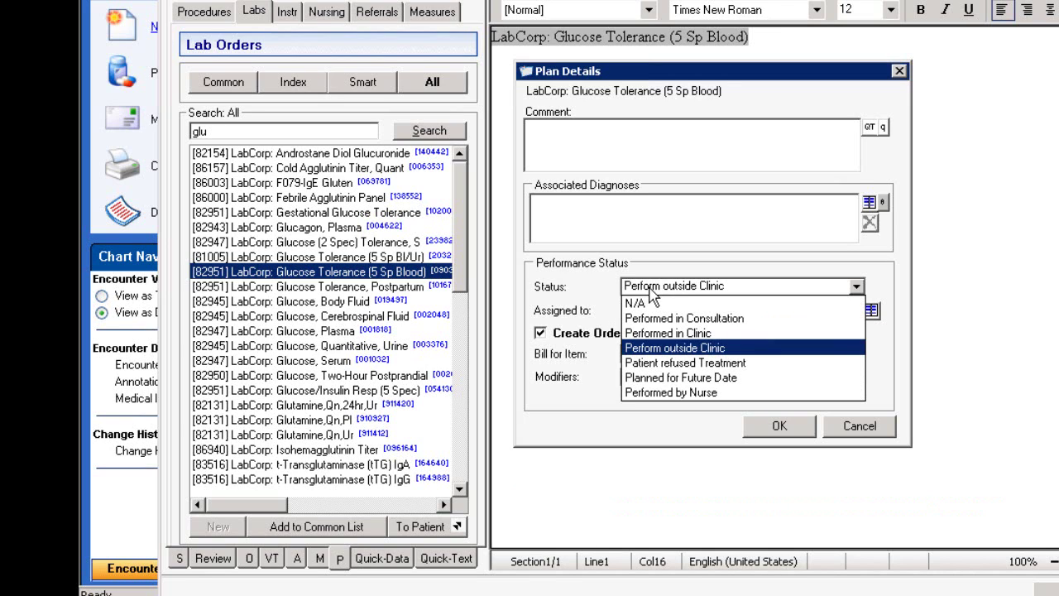
pyautogui.click(651, 290)
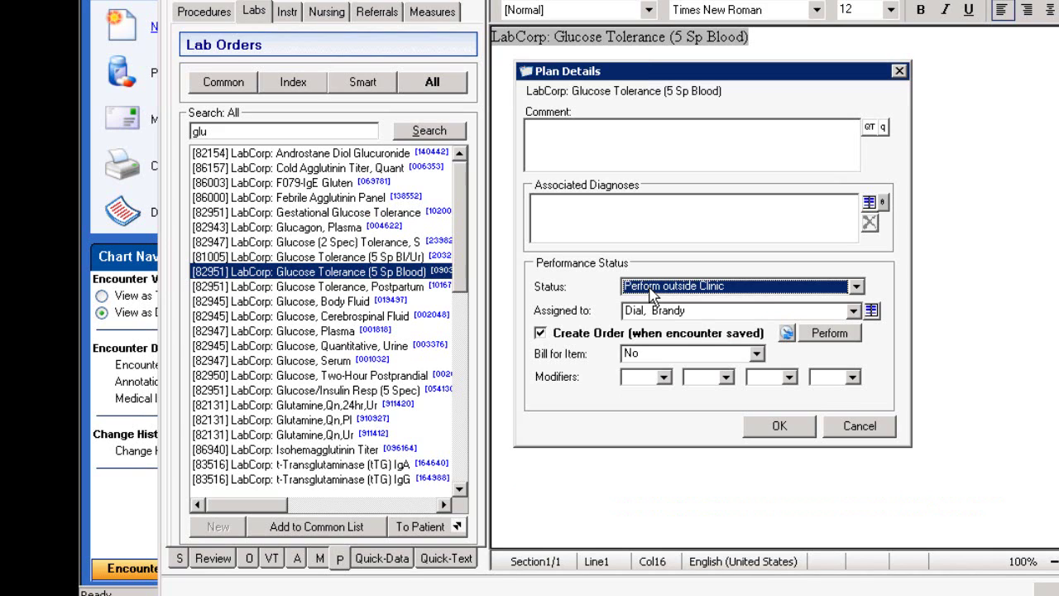
pyautogui.click(781, 431)
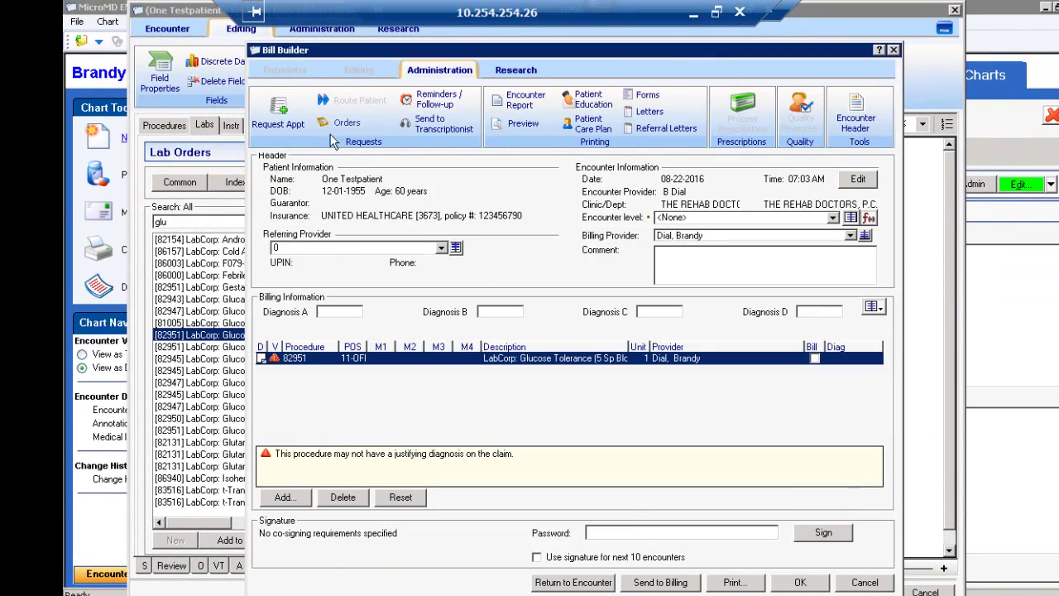
# Step: Review the encounter's lab order in the Order Builder and save the encounter from the Bill Builder
pyautogui.click(340, 124)
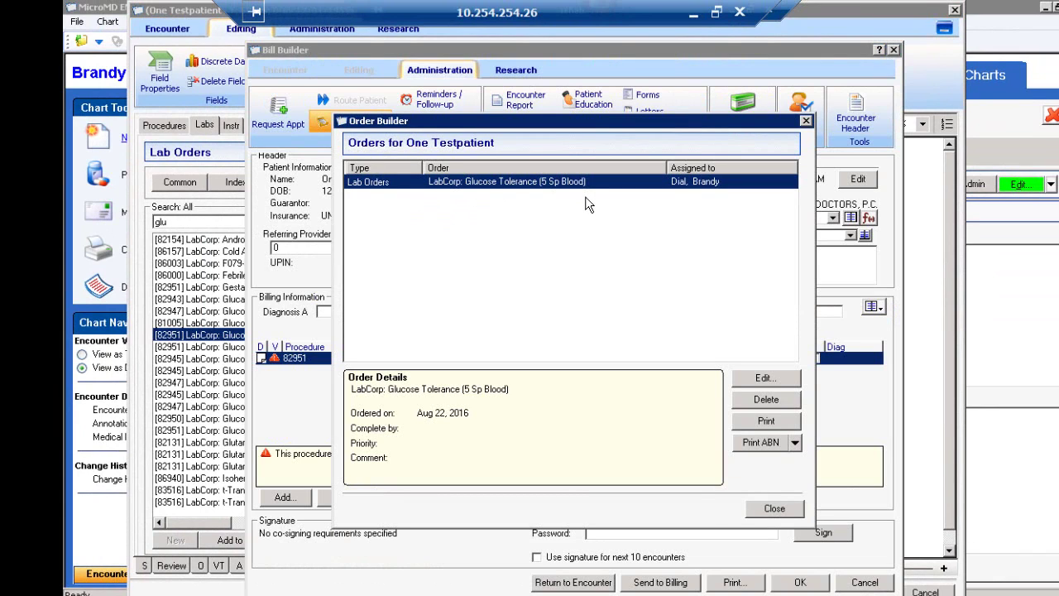
pyautogui.click(774, 509)
pyautogui.click(801, 581)
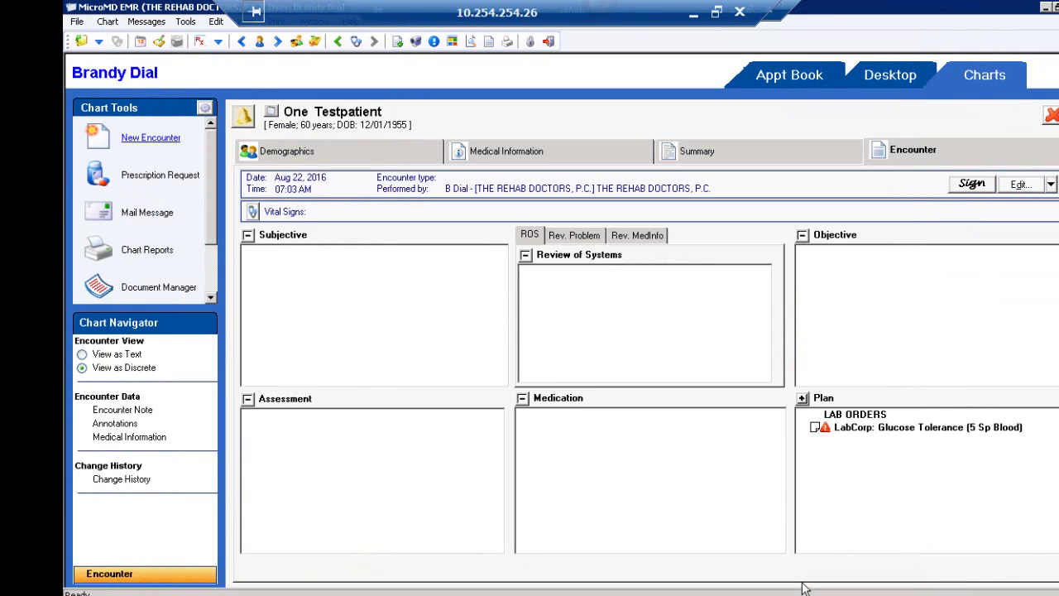
# Step: Open the laboratory order dated Aug 22, 2016 from the patient's medical information for editing
pyautogui.click(491, 152)
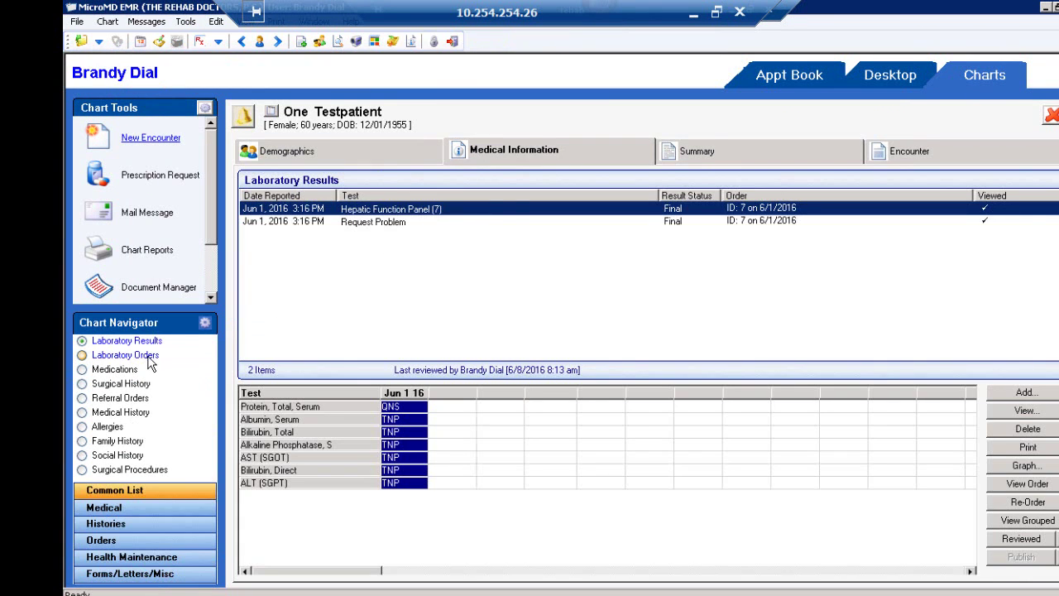
pyautogui.click(149, 357)
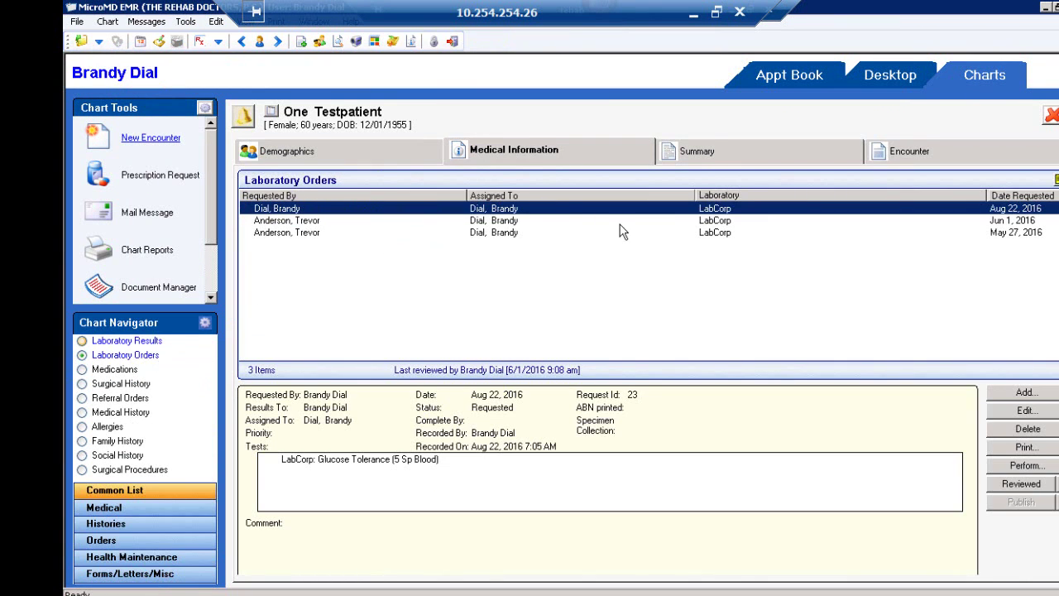
pyautogui.doubleClick(580, 212)
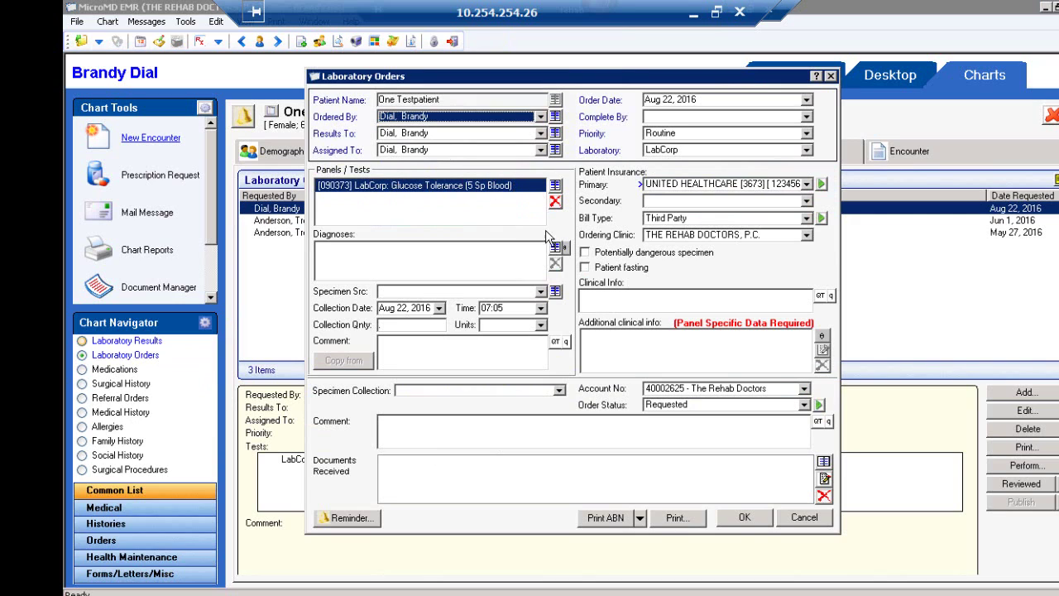
# Step: Check the encounter assessments available as diagnoses for the lab order
pyautogui.click(566, 248)
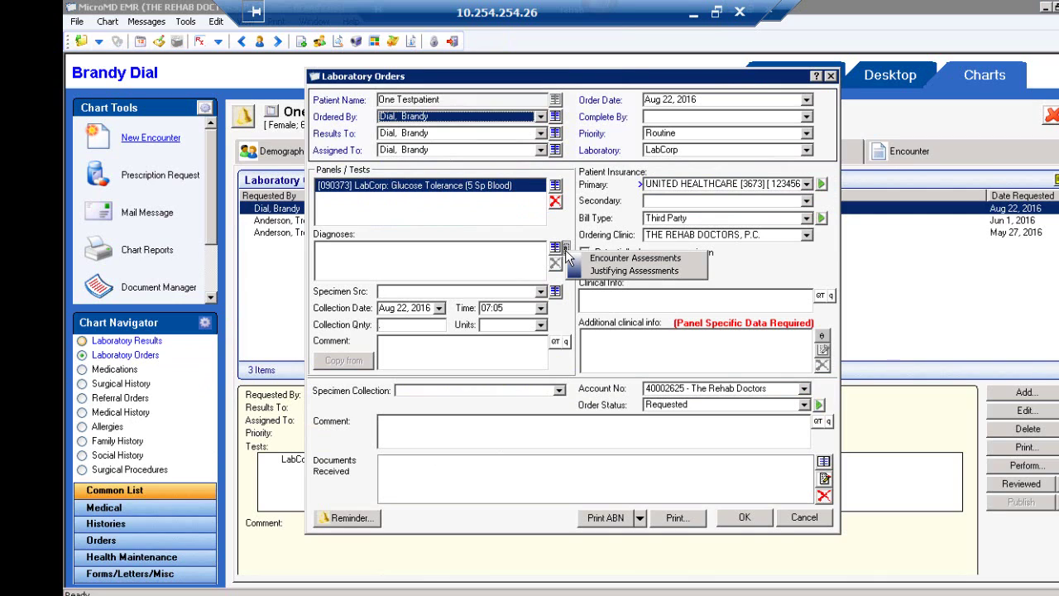
pyautogui.click(607, 274)
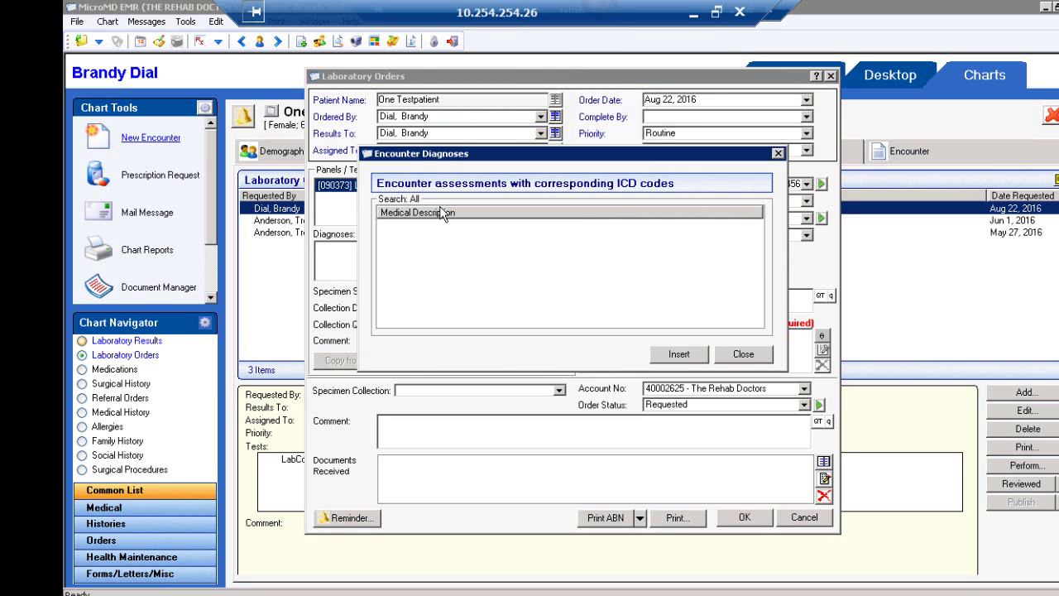
pyautogui.click(743, 354)
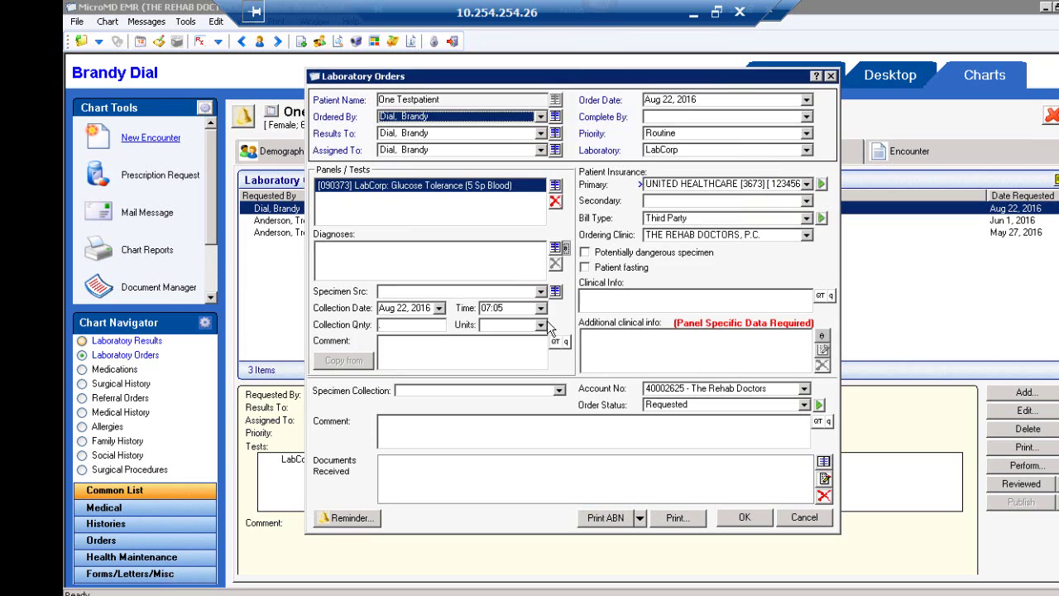
# Step: Insert the justifying assessment (B15.9) IH - Infectious hepatitis as the lab order's diagnosis
pyautogui.click(566, 248)
pyautogui.click(602, 275)
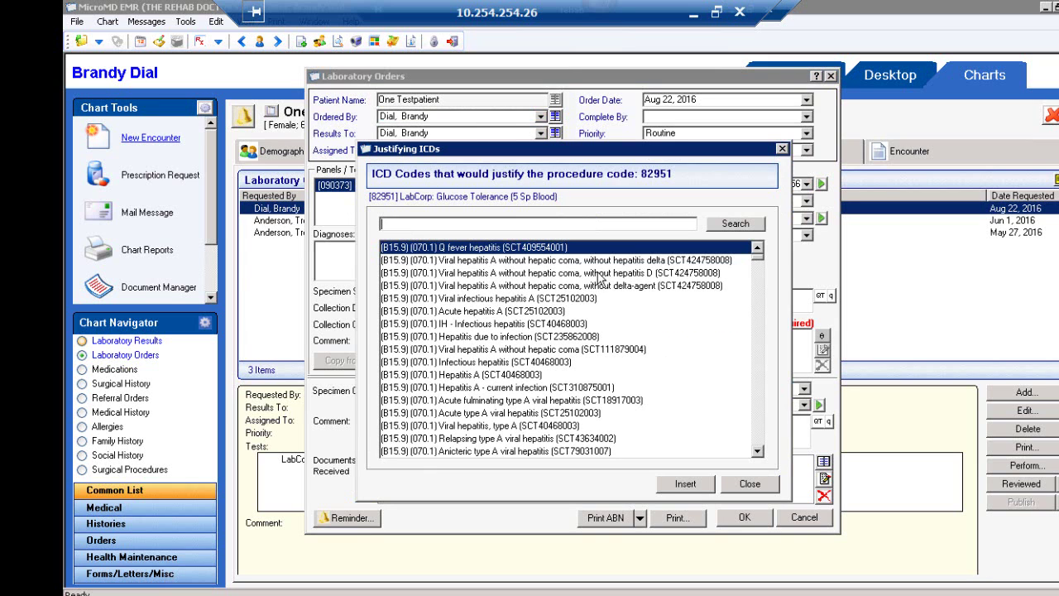
pyautogui.doubleClick(469, 322)
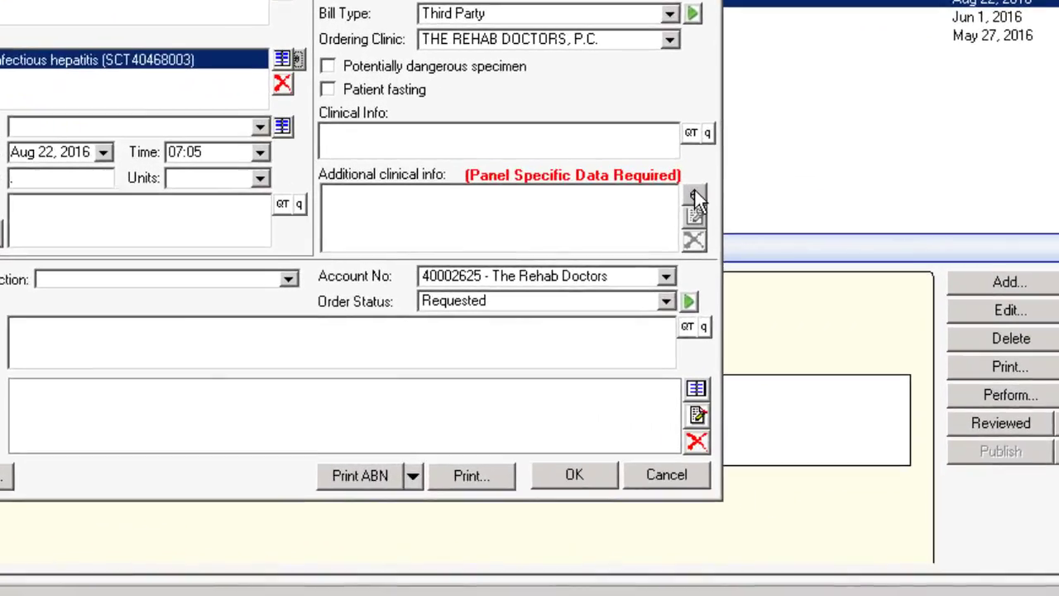
# Step: Add panel specific data to the lab order's additional clinical info, entering 75g as the special instructions
pyautogui.click(736, 241)
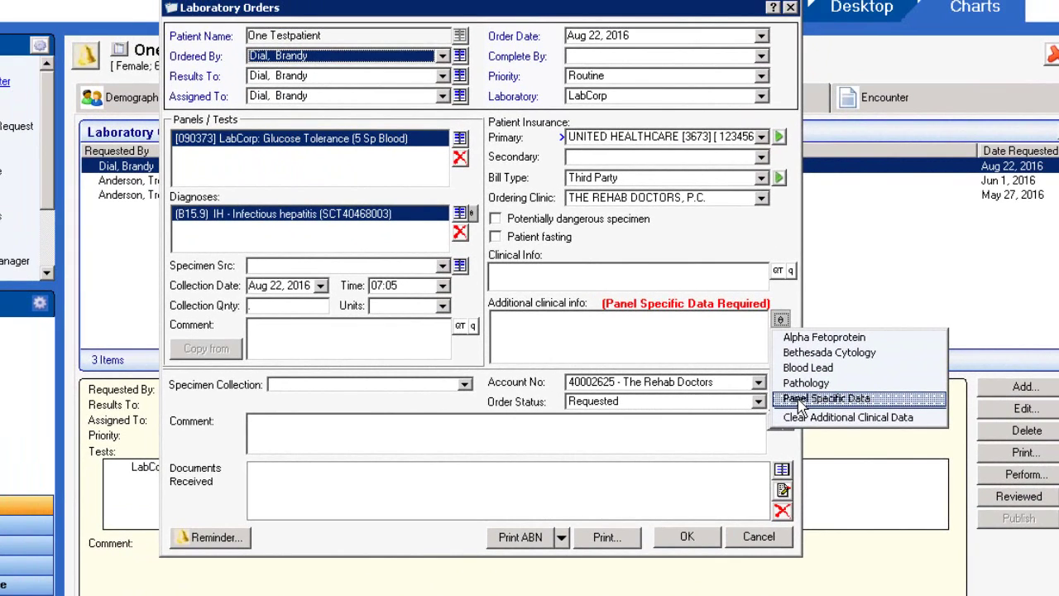
pyautogui.click(800, 401)
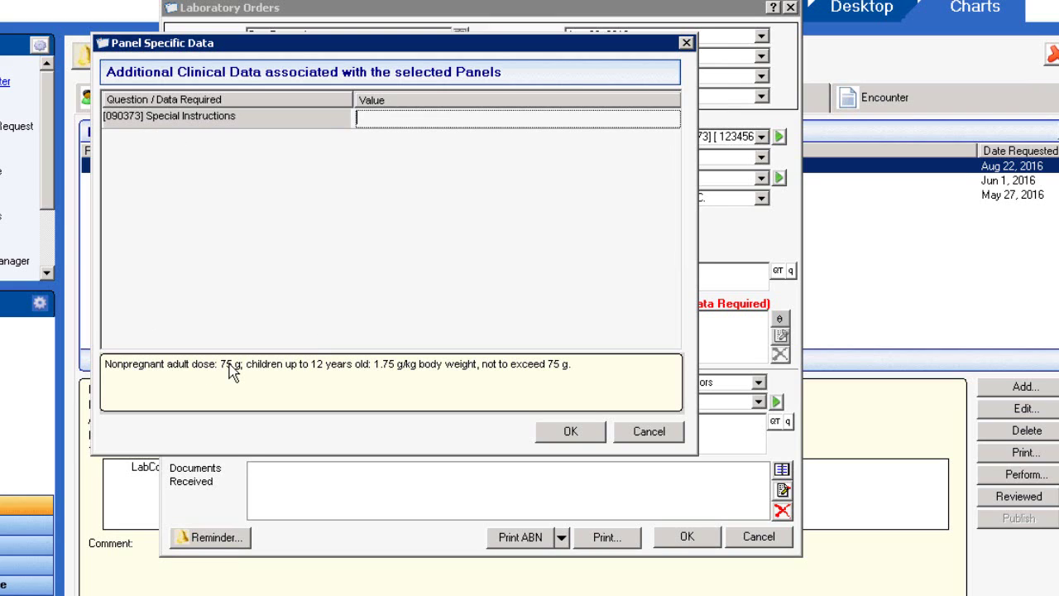
pyautogui.write('75g')
pyautogui.click(581, 437)
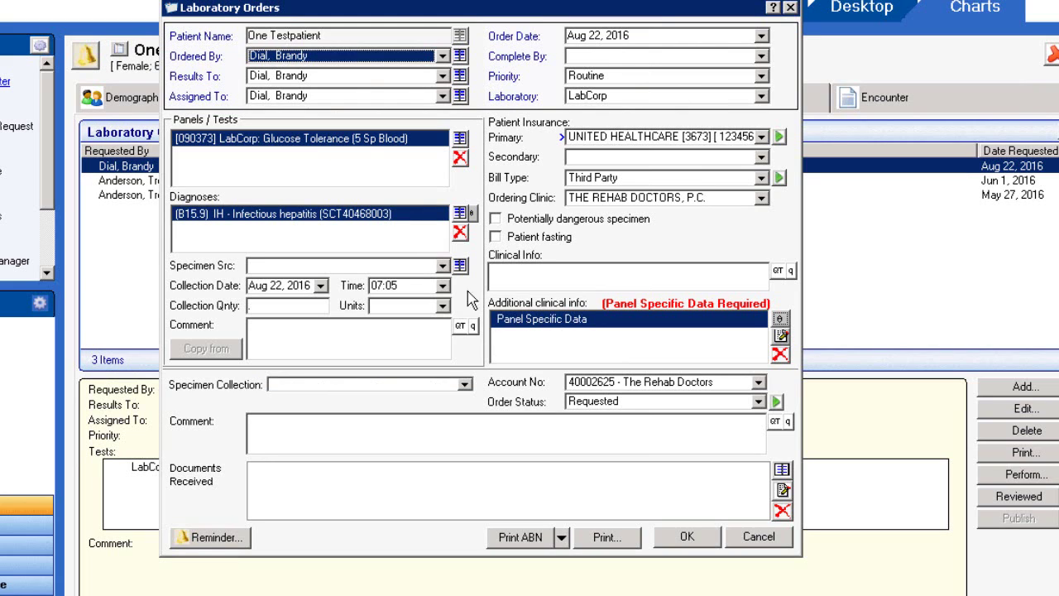
# Step: Search the specimen sources for "ven" and set the lab order's specimen source to Blood venous
pyautogui.click(442, 267)
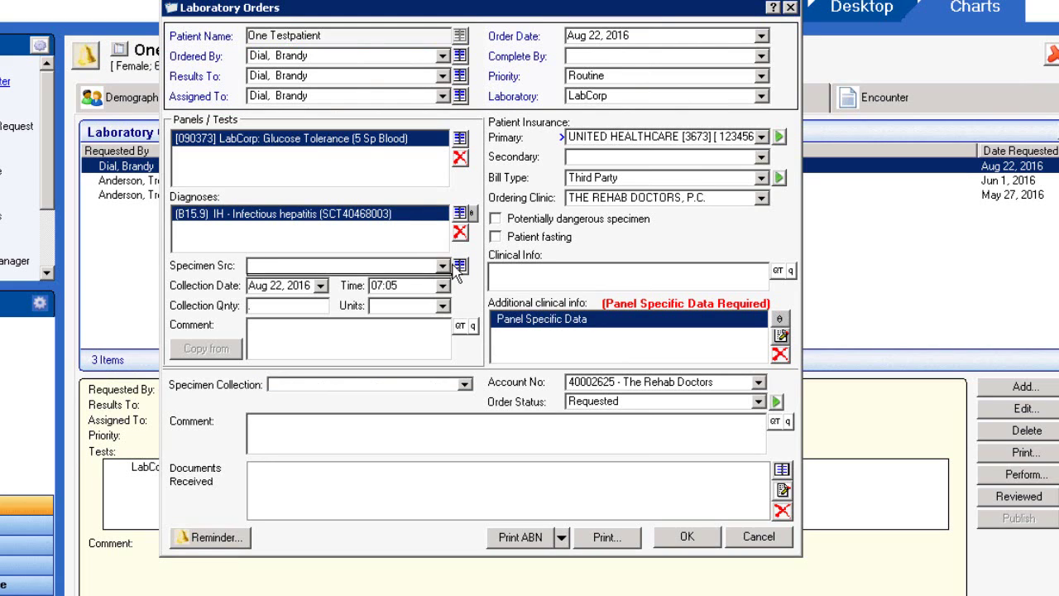
pyautogui.click(460, 265)
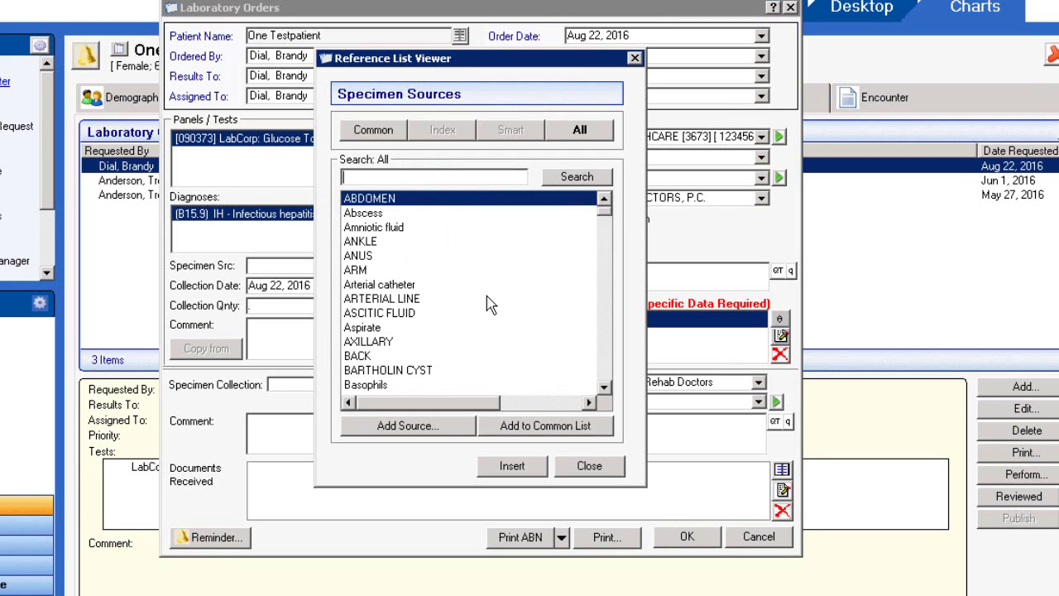
pyautogui.write('ven')
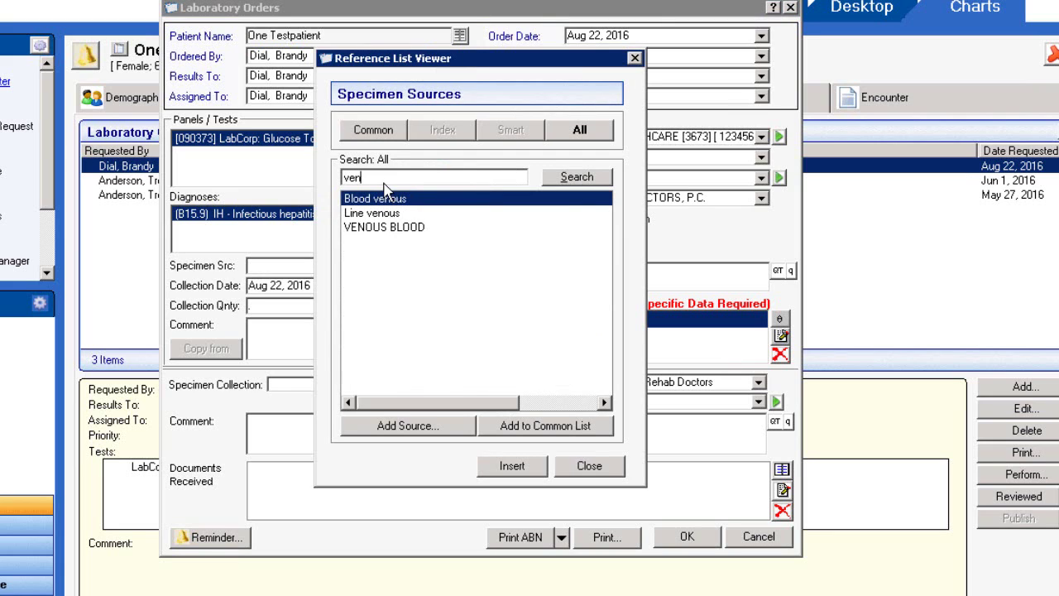
pyautogui.doubleClick(387, 200)
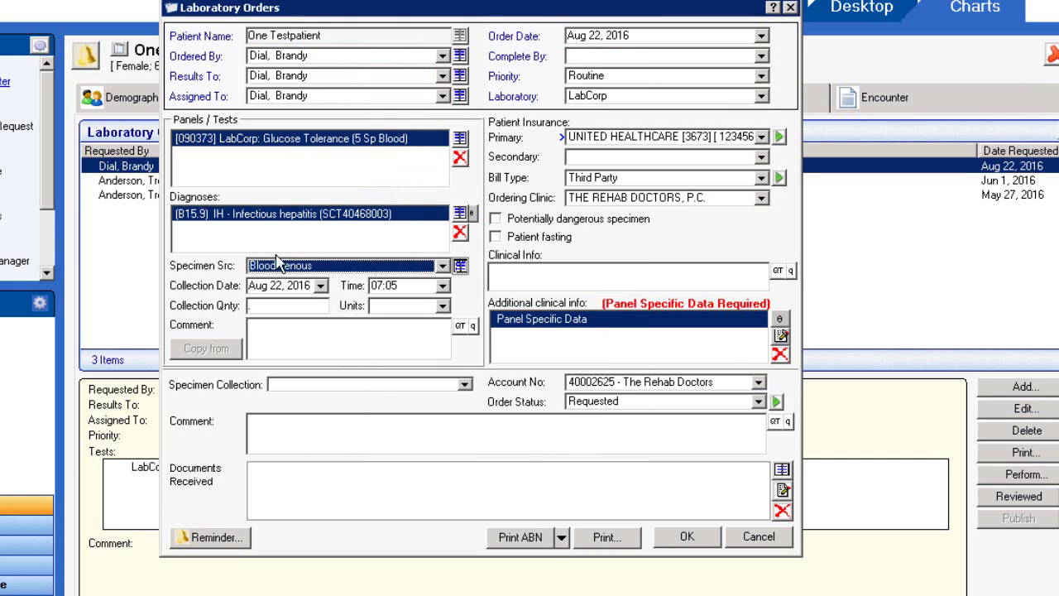
# Step: Look up "ven" in the full specimen sources reference list and close it without inserting another source
pyautogui.click(444, 266)
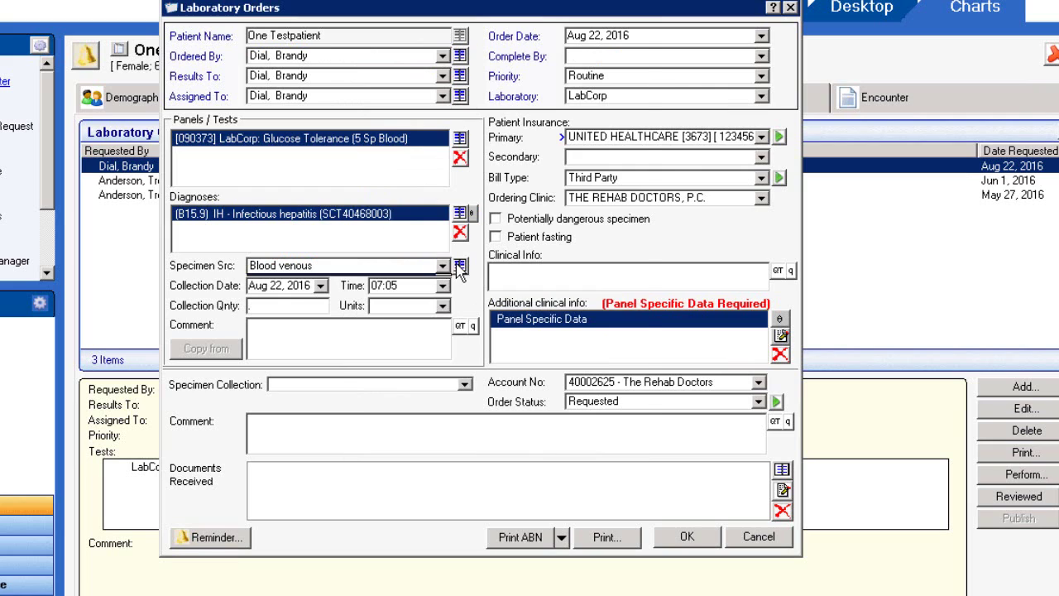
pyautogui.click(461, 265)
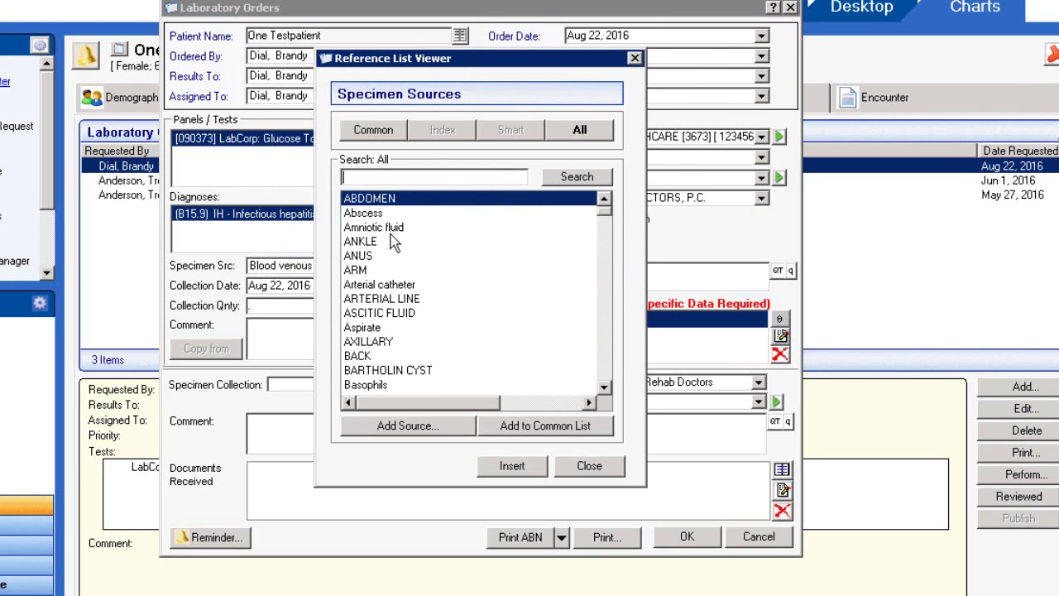
pyautogui.write('ven')
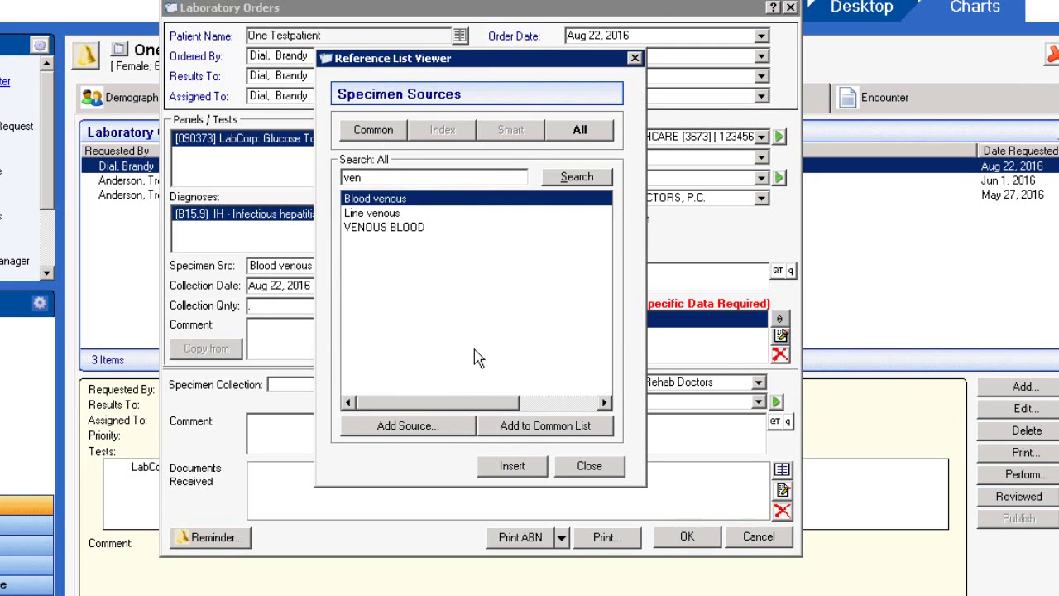
pyautogui.click(589, 466)
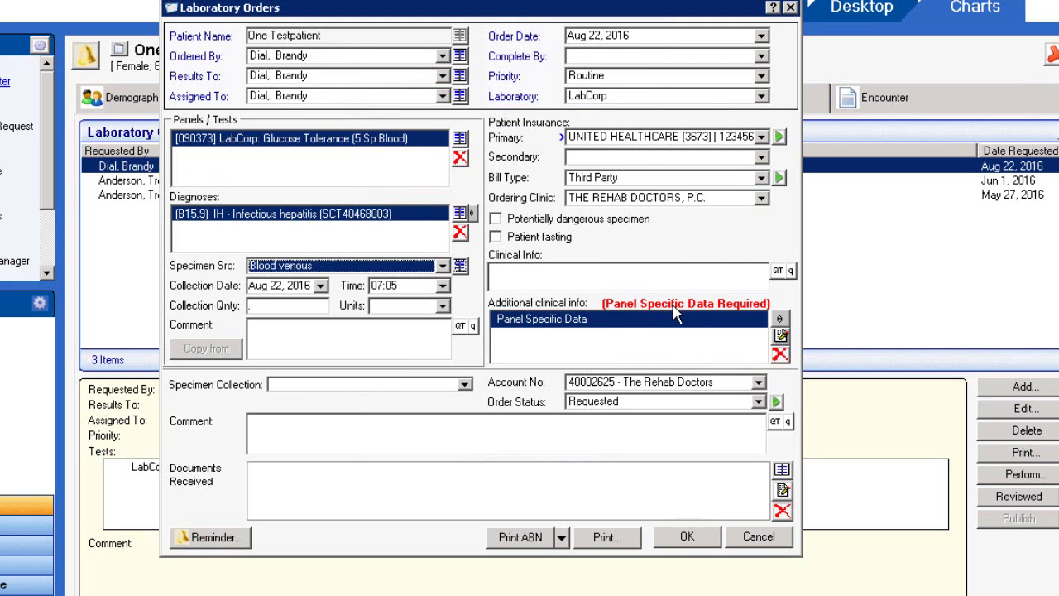
# Step: Set the lab order's collection quantity to 250 with Milliliter units and mark the patient as fasting
pyautogui.click(295, 309)
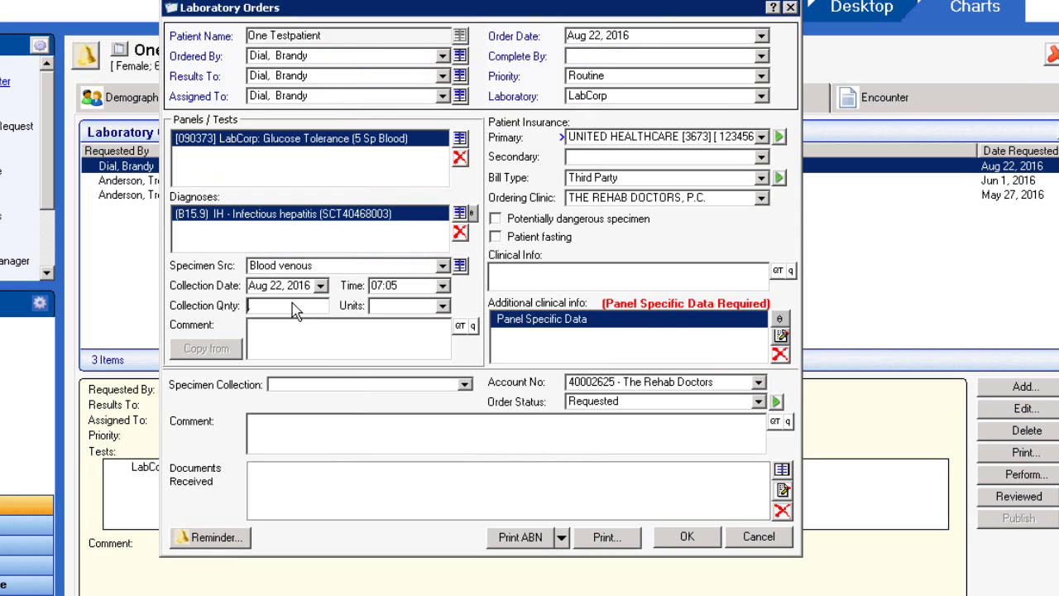
pyautogui.write('250')
pyautogui.press('Tab')
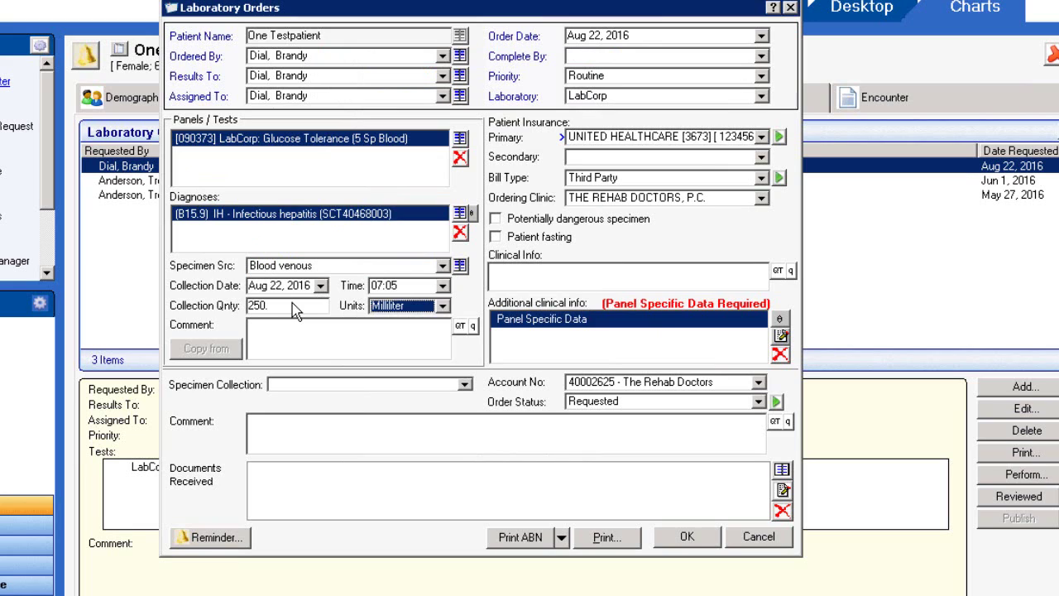
pyautogui.click(444, 306)
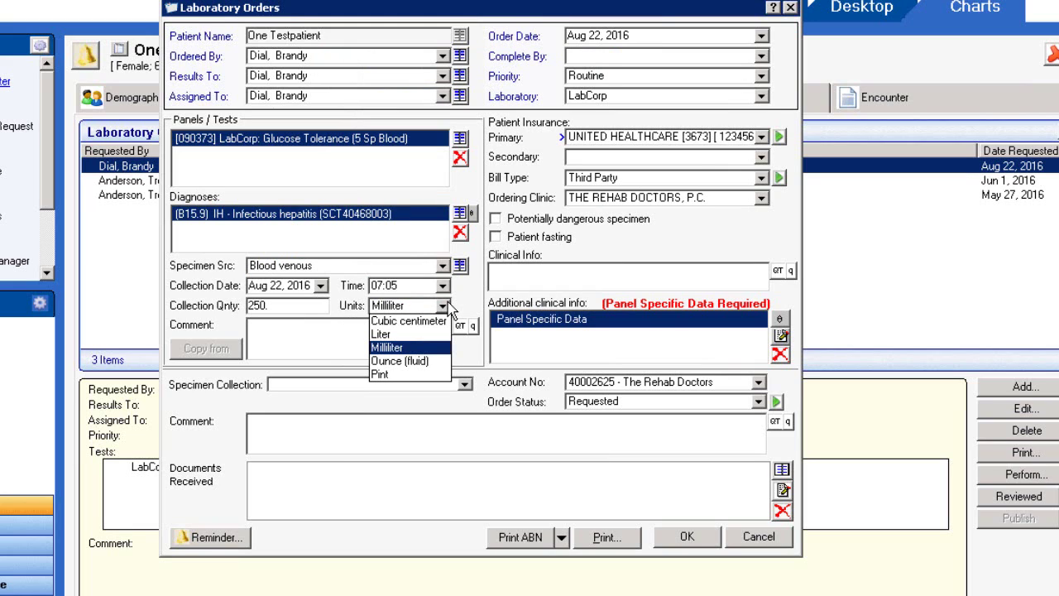
pyautogui.click(310, 339)
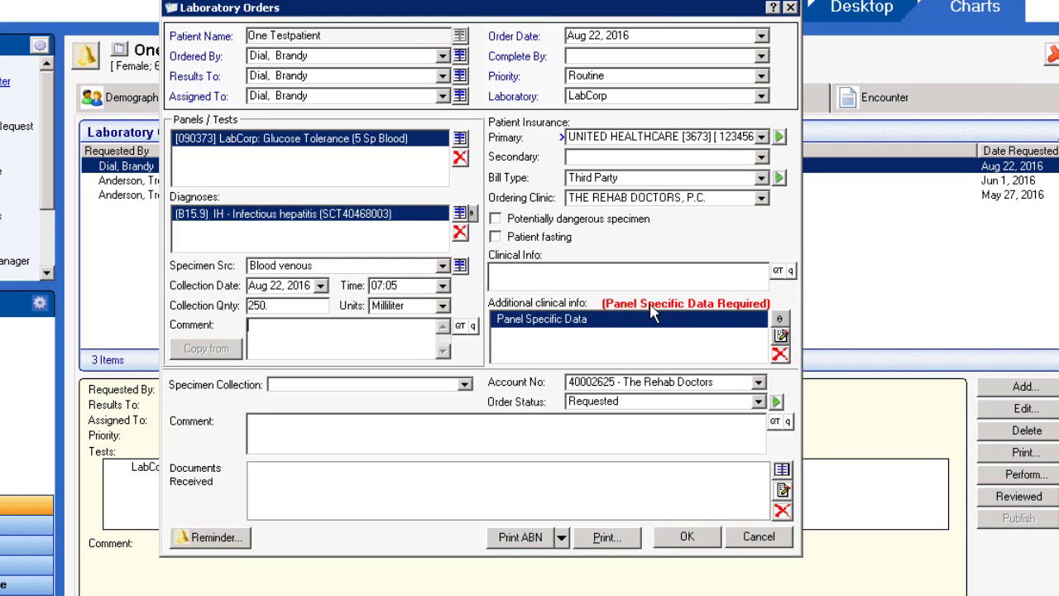
pyautogui.click(496, 238)
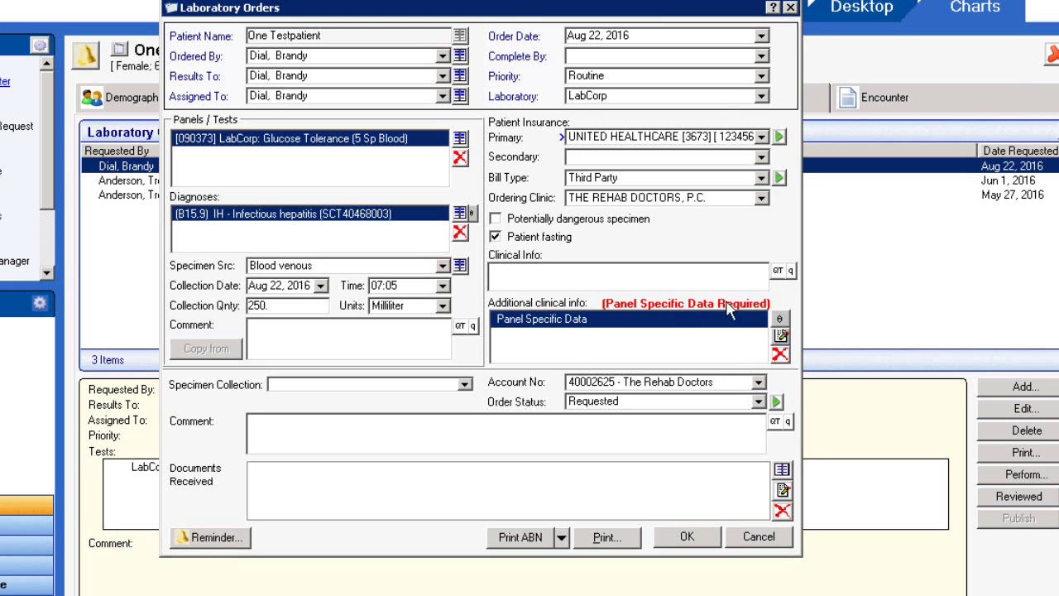
# Step: Review the special instructions in the order's panel specific data and close them without changes
pyautogui.click(778, 320)
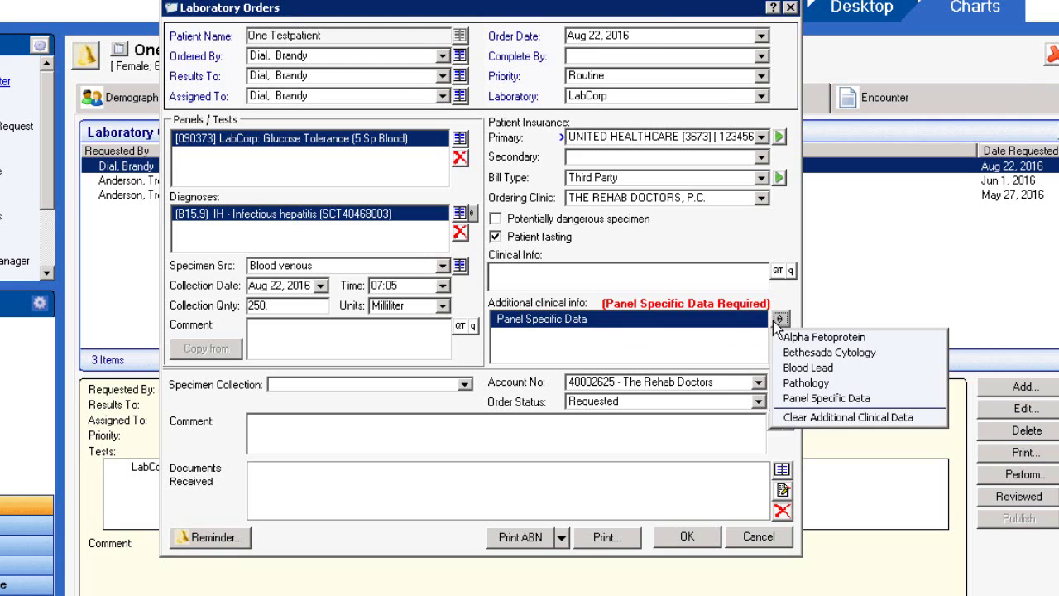
pyautogui.click(813, 399)
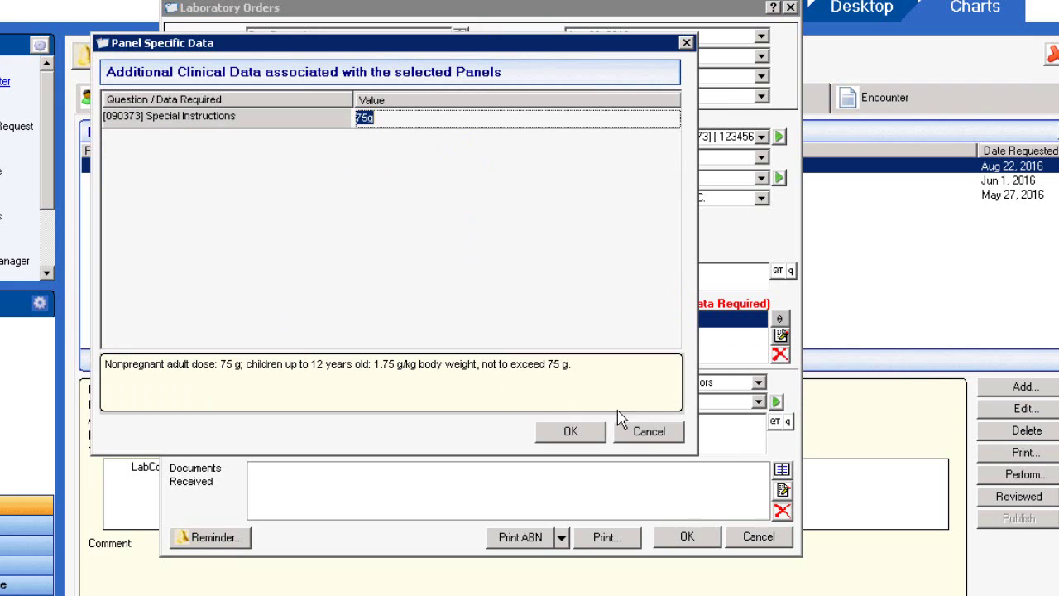
pyautogui.click(650, 437)
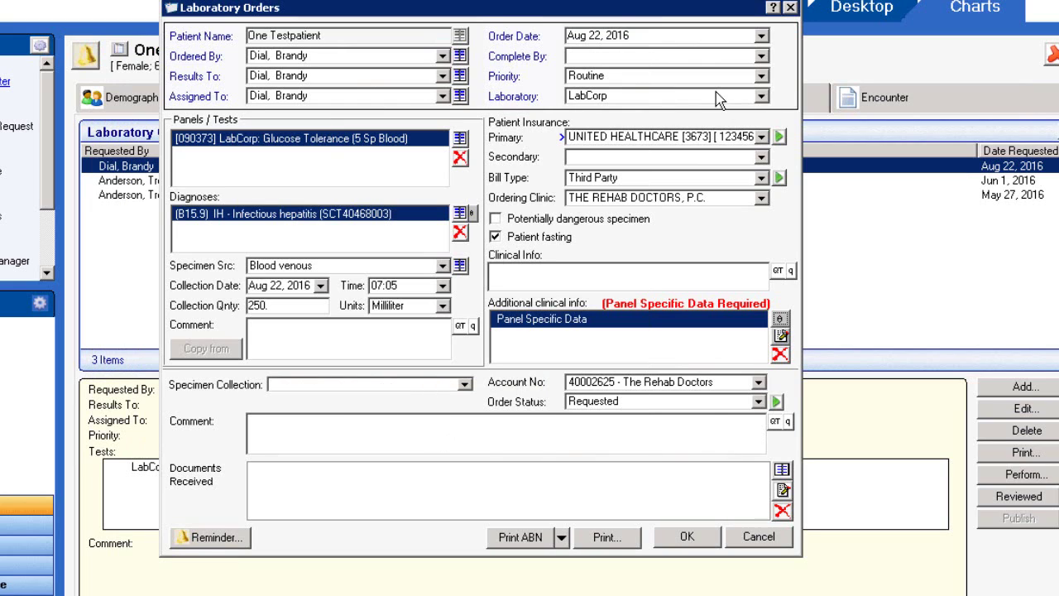
# Step: Set the order's specimen collection to Specimen Collected and print the lab order requisition
pyautogui.click(359, 386)
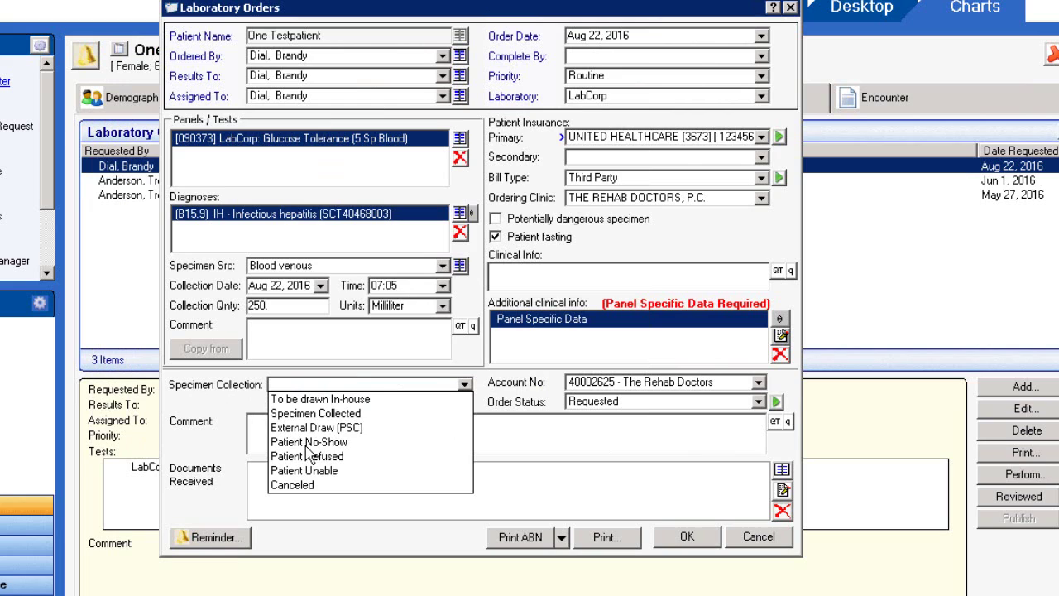
pyautogui.click(292, 414)
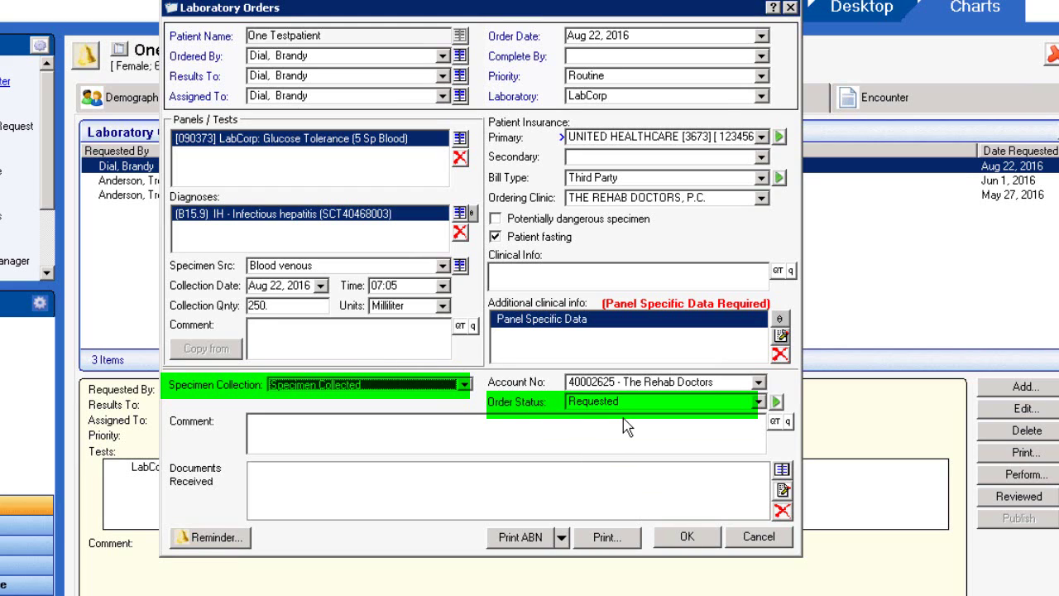
pyautogui.click(606, 540)
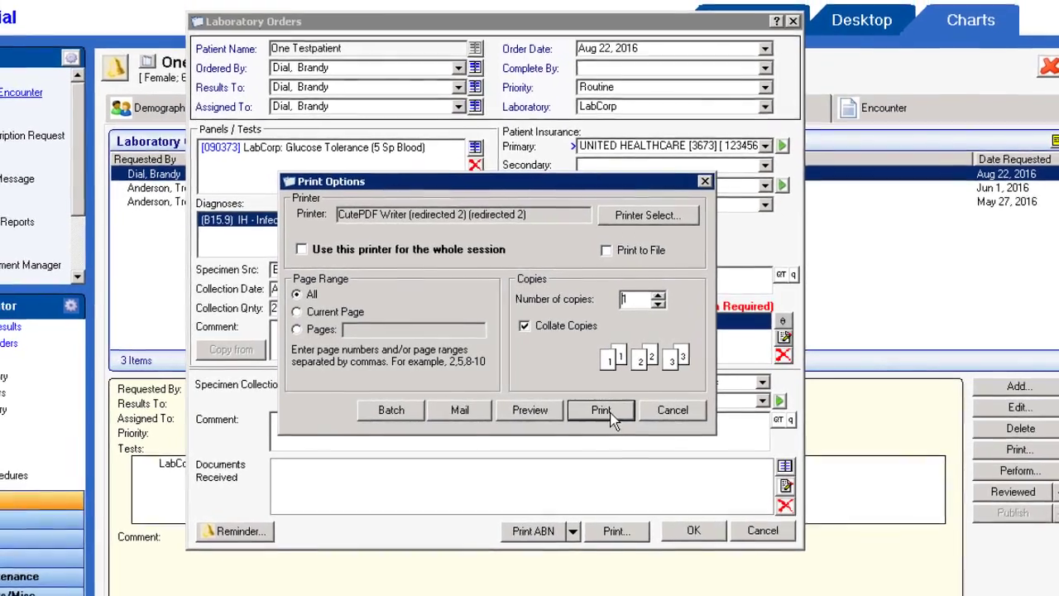
pyautogui.click(602, 414)
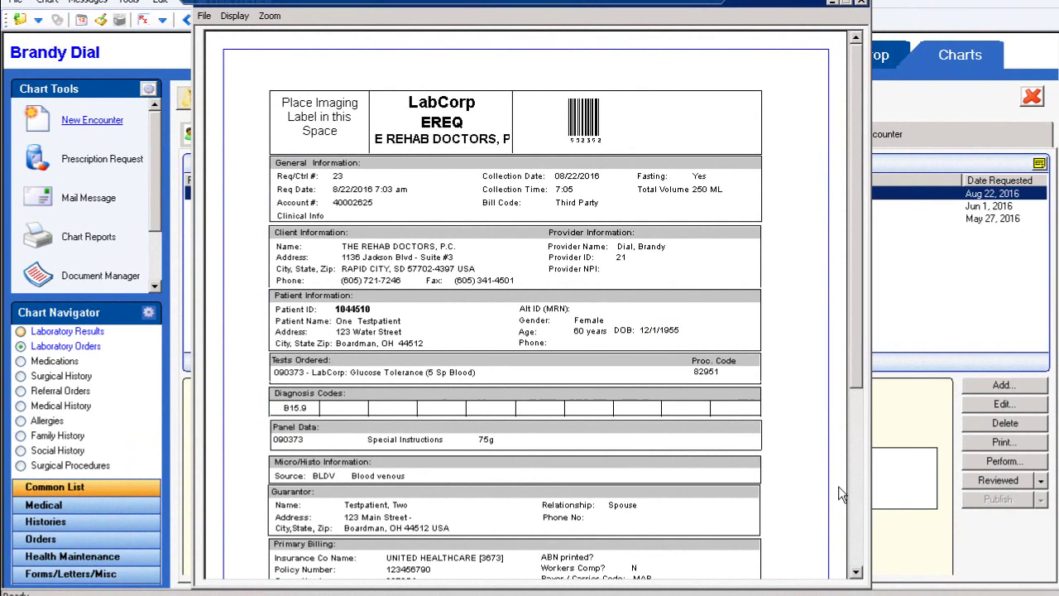
# Step: Examine the whole LabCorp requisition, including tests, diagnosis codes, panel data and billing, and close it
pyautogui.click(856, 550)
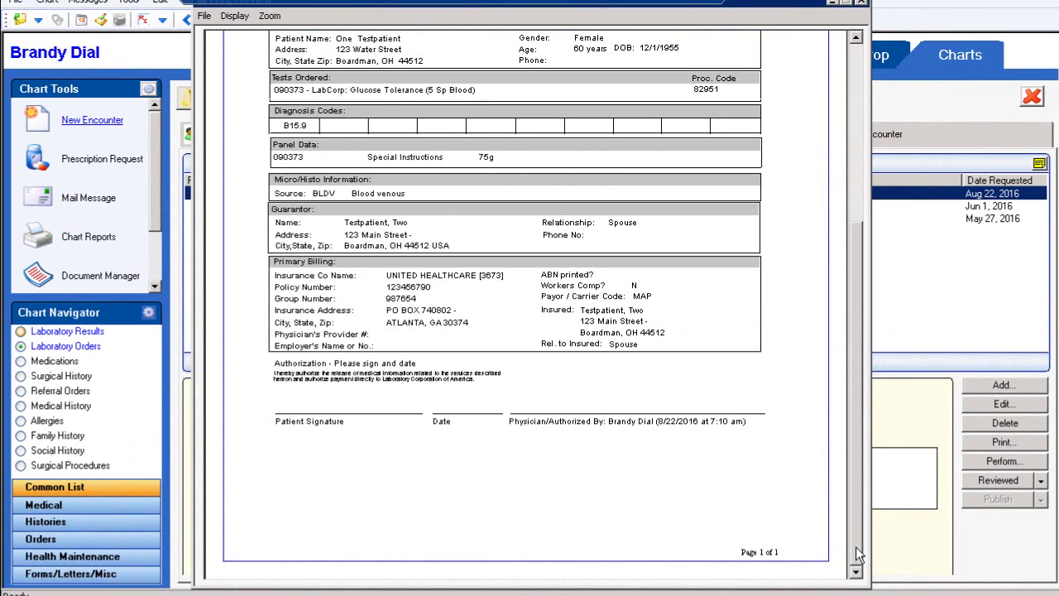
pyautogui.click(860, 55)
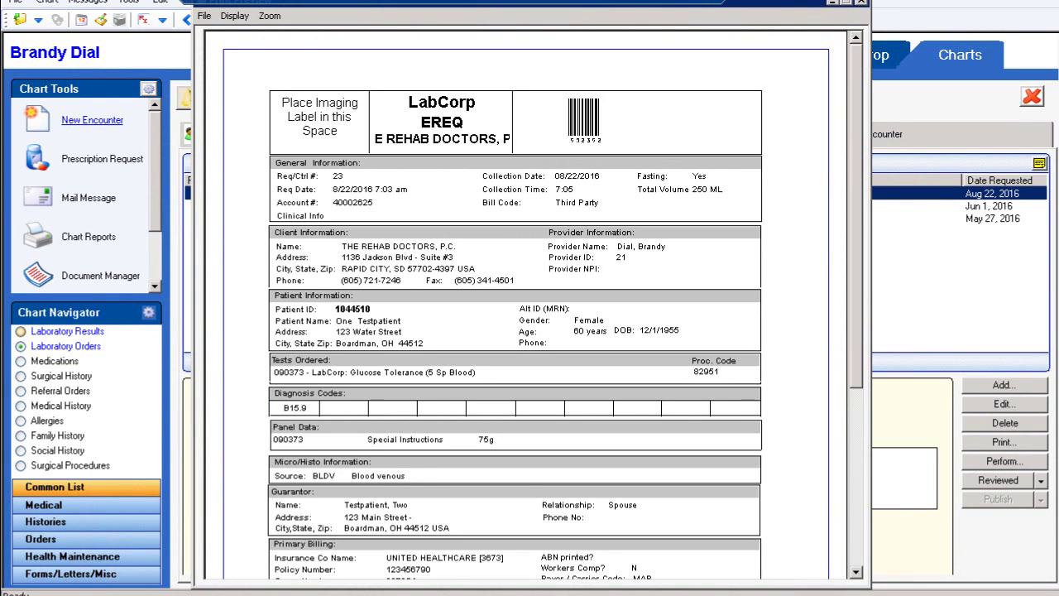
pyautogui.click(862, 3)
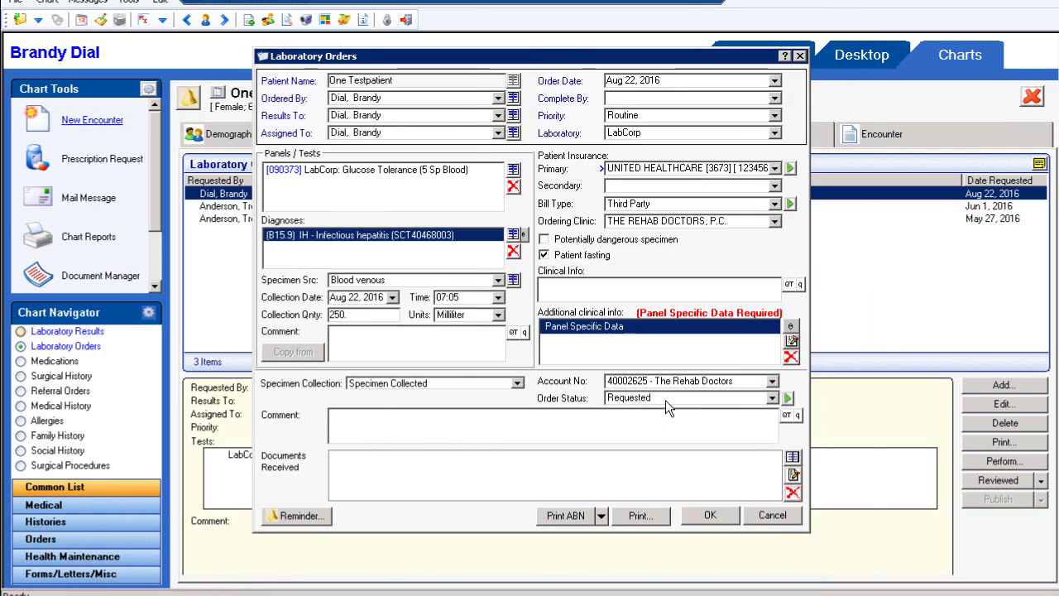
# Step: Try setting the lab order's status to Canceled and close the order without keeping that change
pyautogui.click(665, 399)
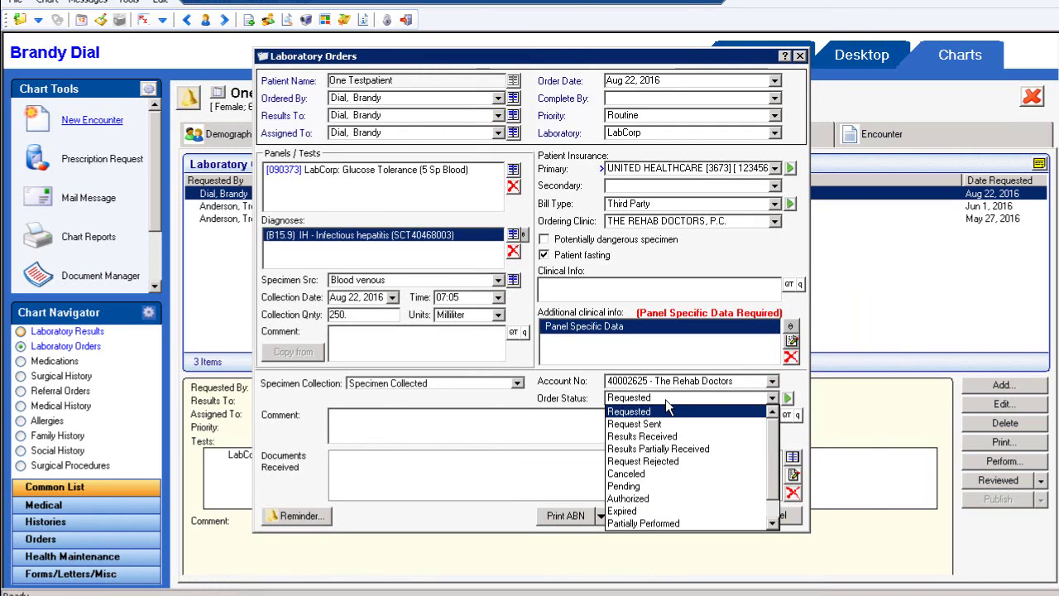
pyautogui.click(638, 475)
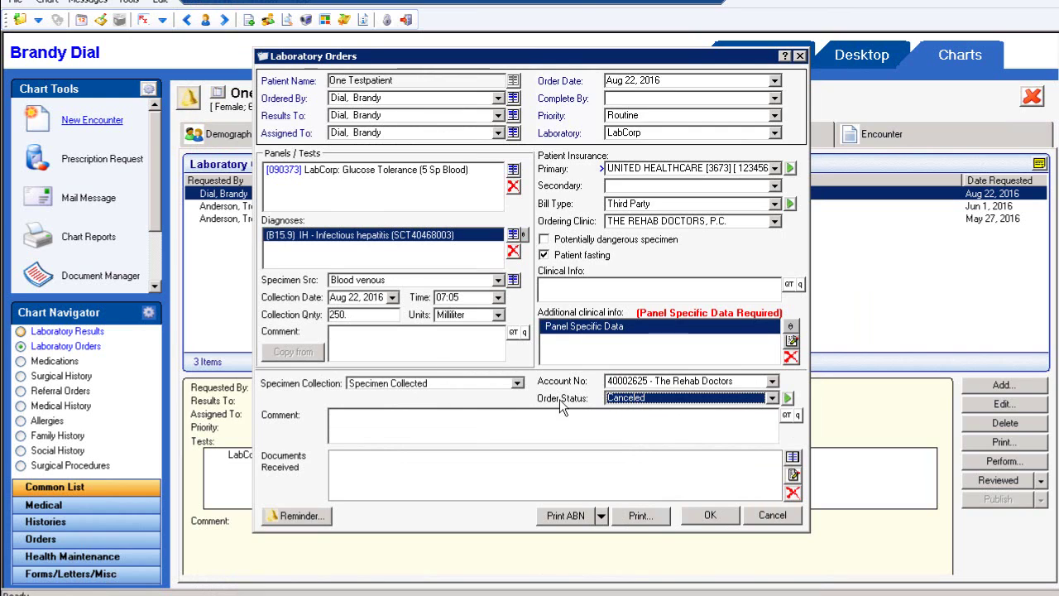
pyautogui.click(644, 400)
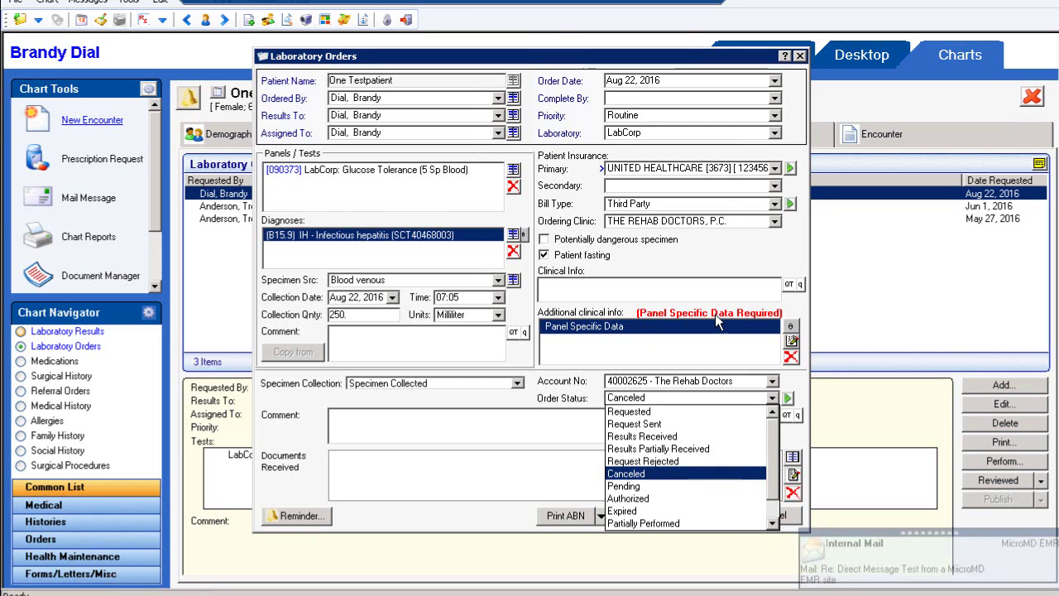
pyautogui.scroll(-1, 711, 485)
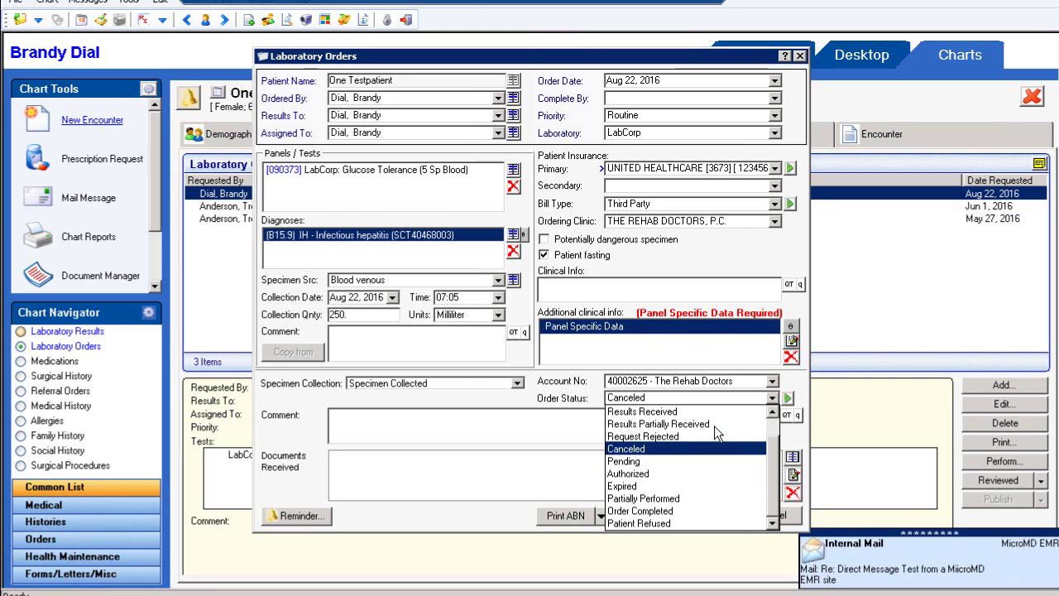
pyautogui.scroll(1, 775, 430)
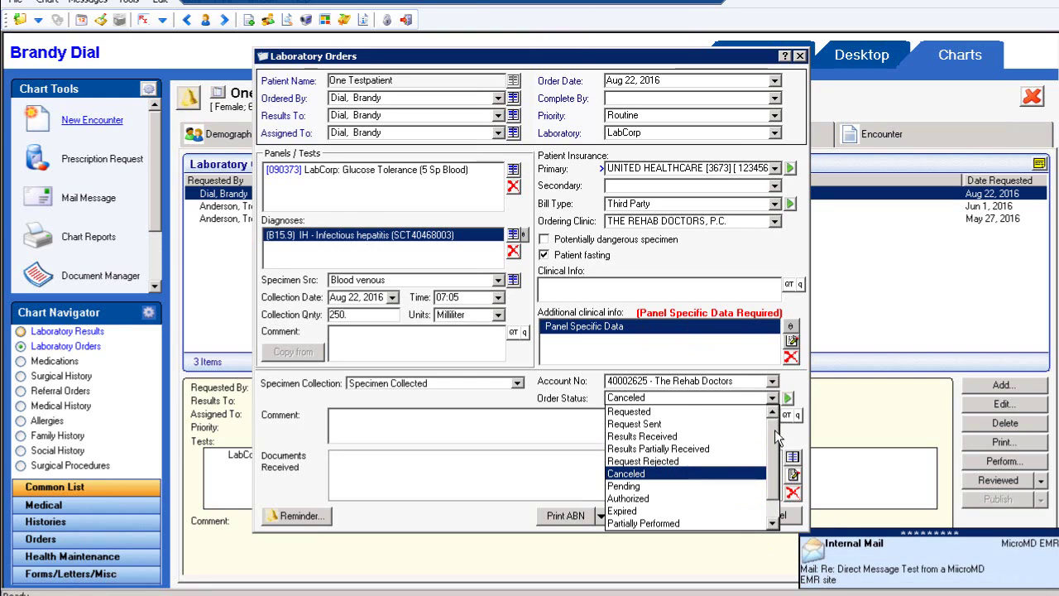
pyautogui.click(687, 473)
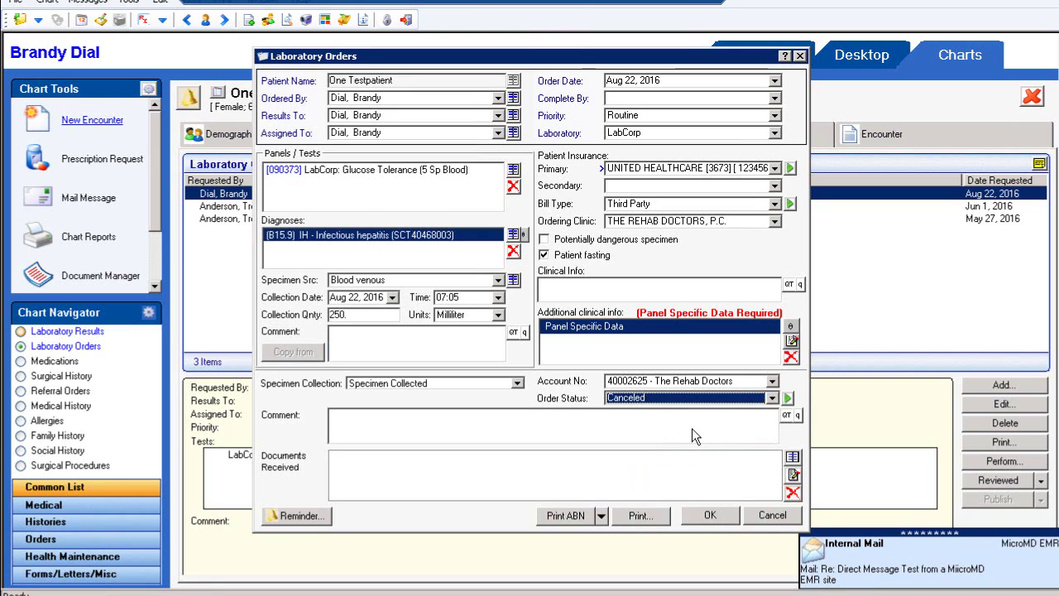
pyautogui.click(498, 413)
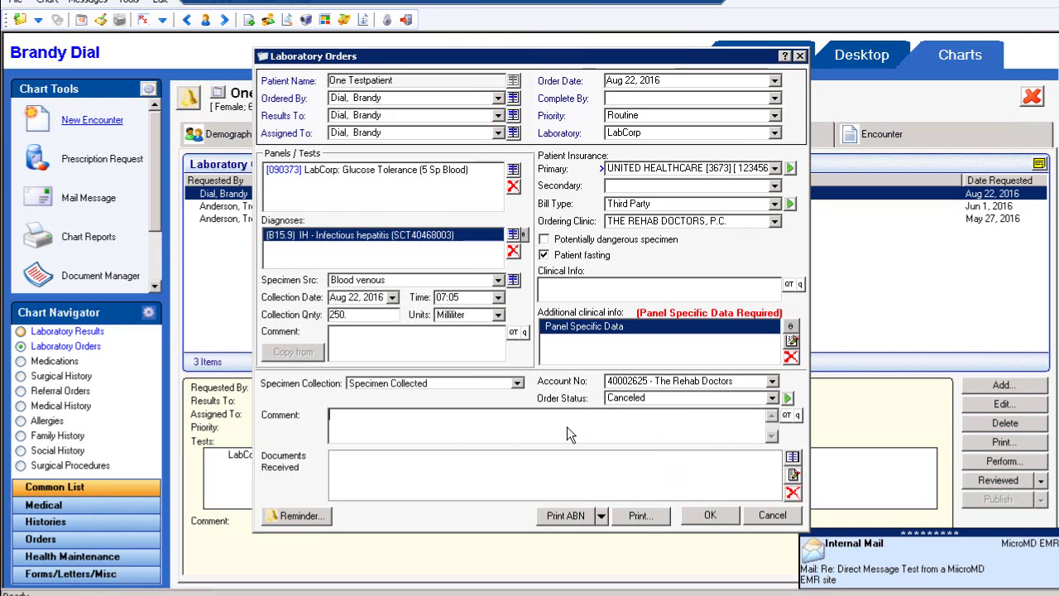
pyautogui.click(773, 515)
pyautogui.click(546, 328)
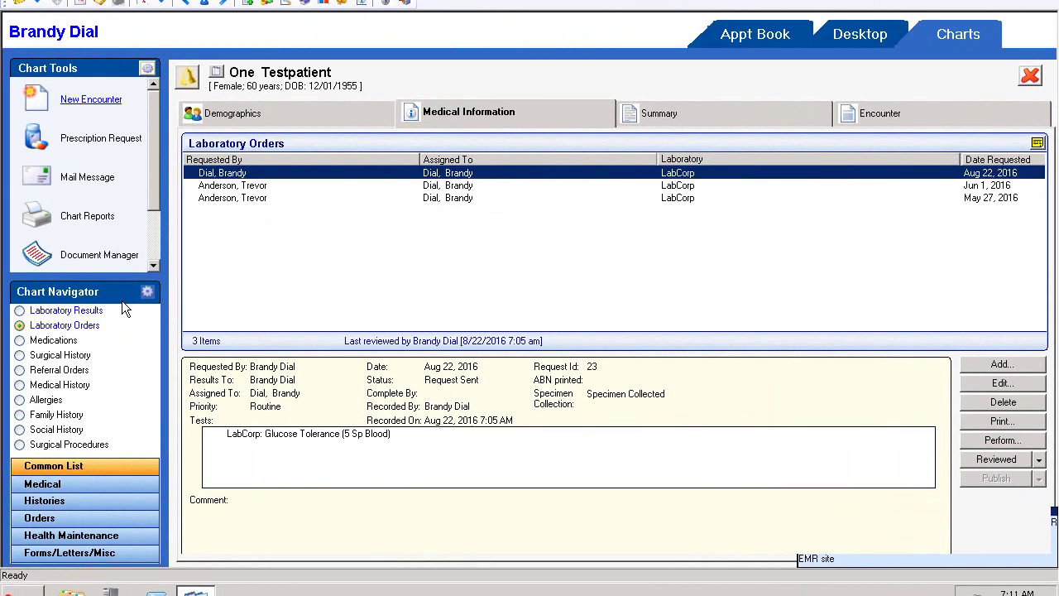
# Step: Check the Desktop's orders list and review the chart's Jun 1, 2016 lab order, closing it without printing
pyautogui.click(862, 36)
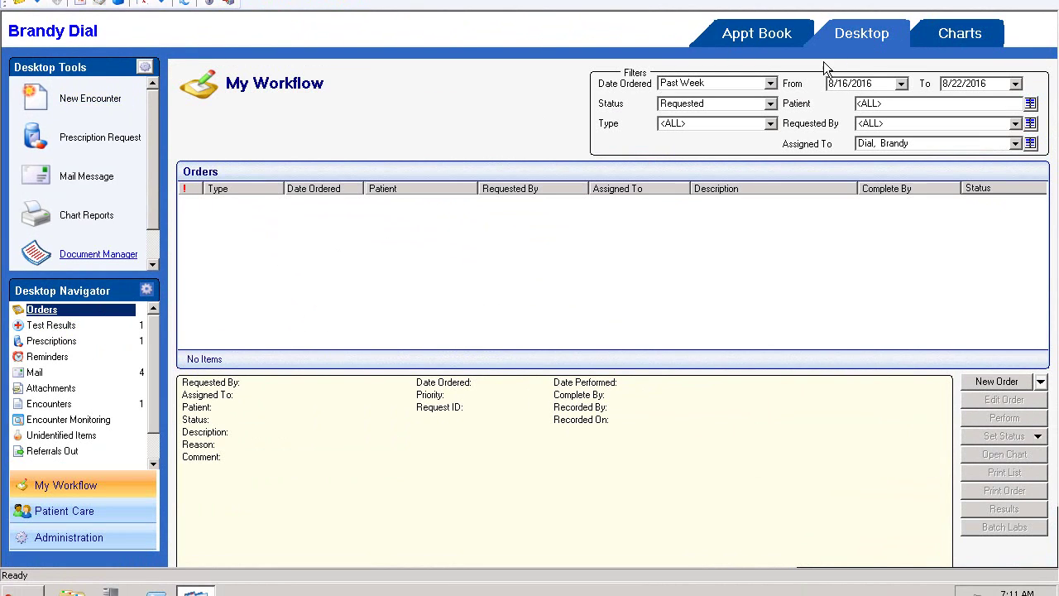
pyautogui.click(951, 38)
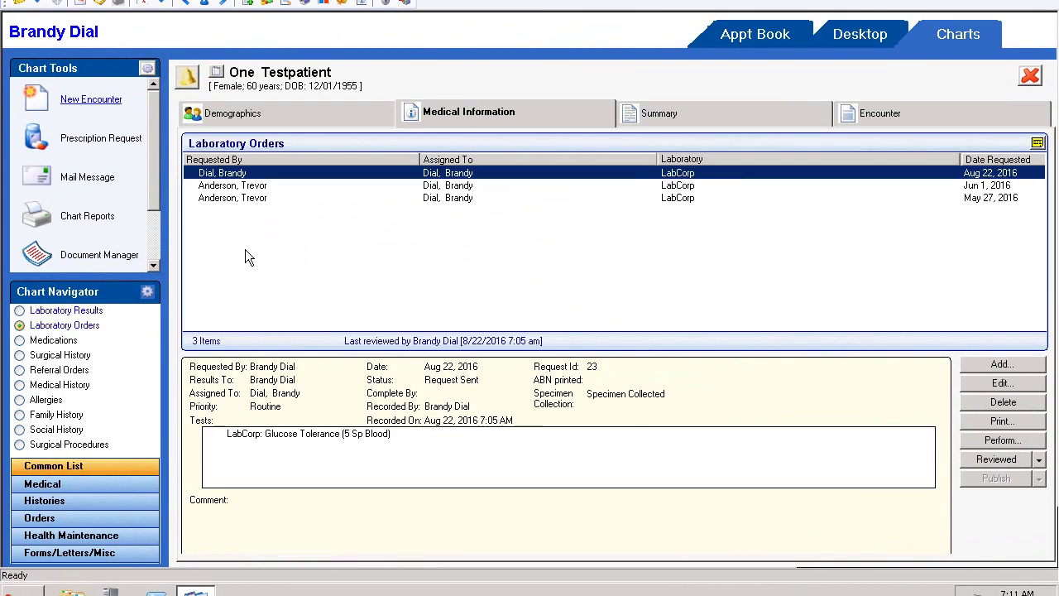
pyautogui.doubleClick(235, 187)
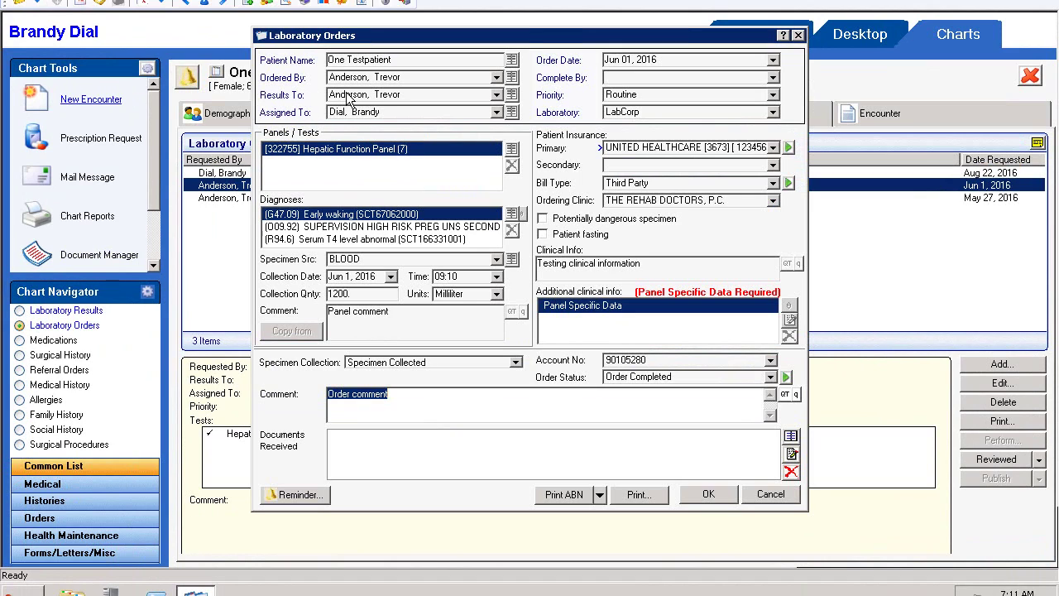
pyautogui.click(504, 469)
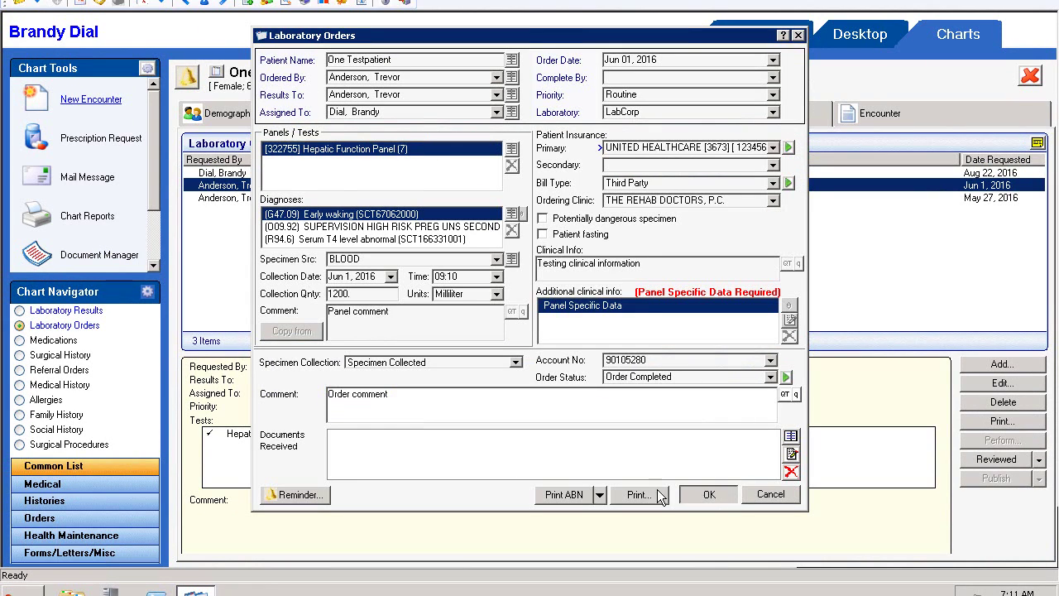
pyautogui.press('Return')
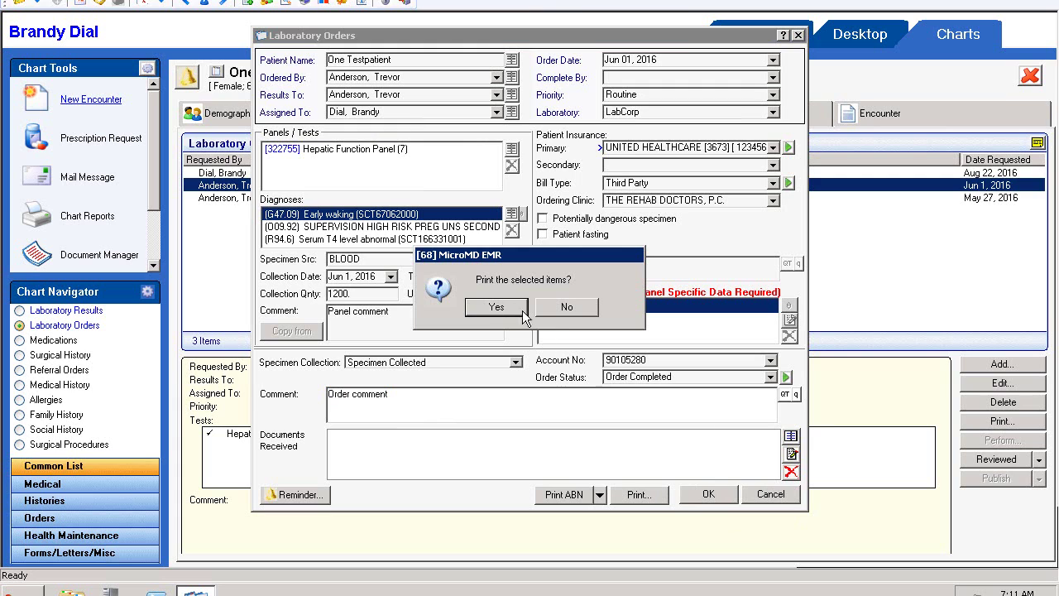
pyautogui.click(587, 304)
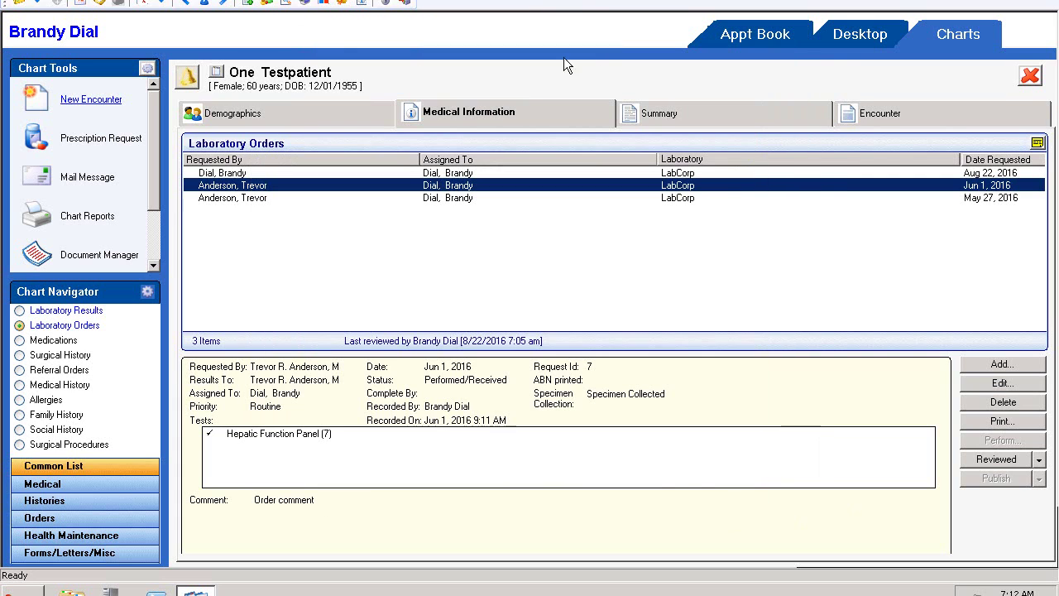
# Step: Open the test results awaiting review in the Desktop workflow
pyautogui.click(855, 34)
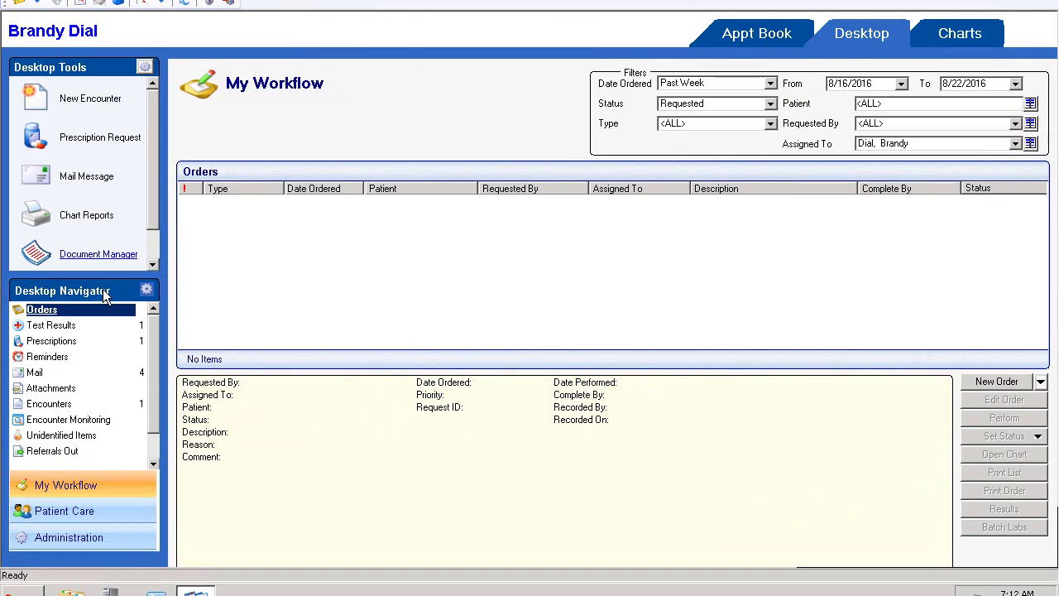
pyautogui.click(37, 331)
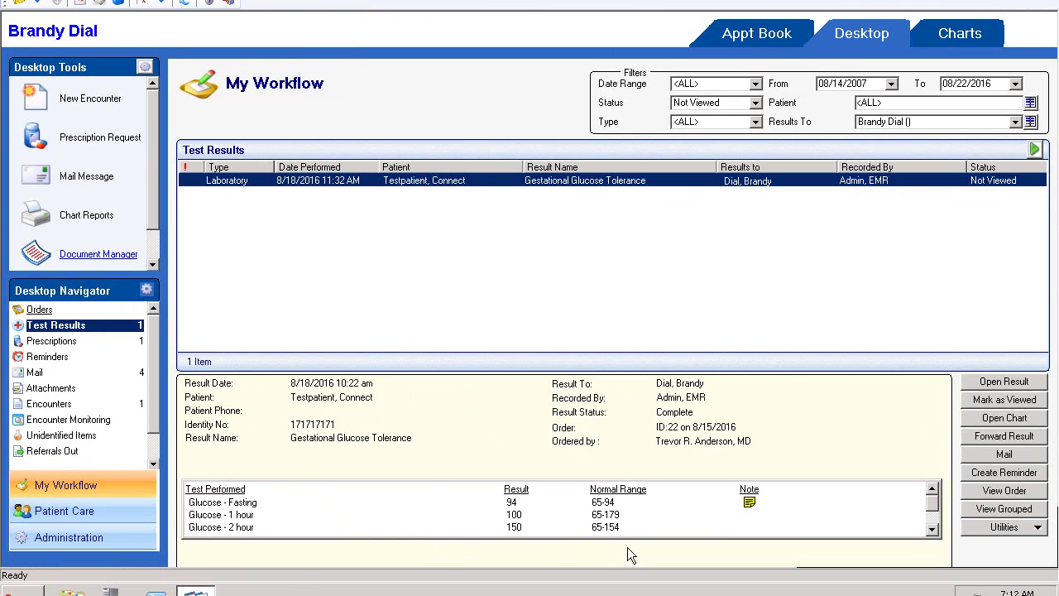
# Step: Examine the Gestational Glucose Tolerance result's values and notes, open the full result and close it without marking it viewed
pyautogui.click(933, 527)
pyautogui.click(933, 527)
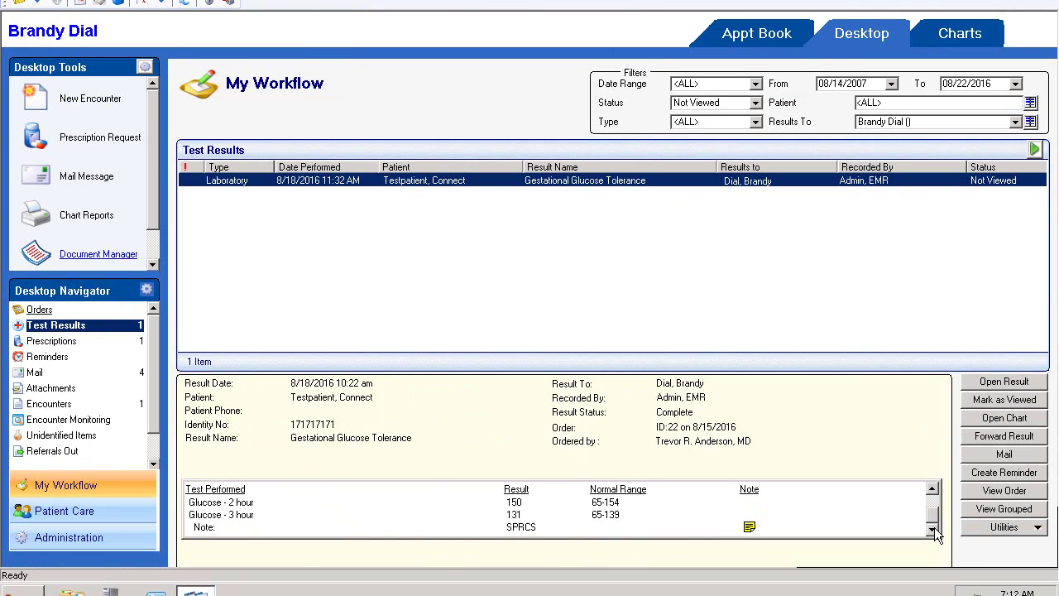
pyautogui.doubleClick(406, 184)
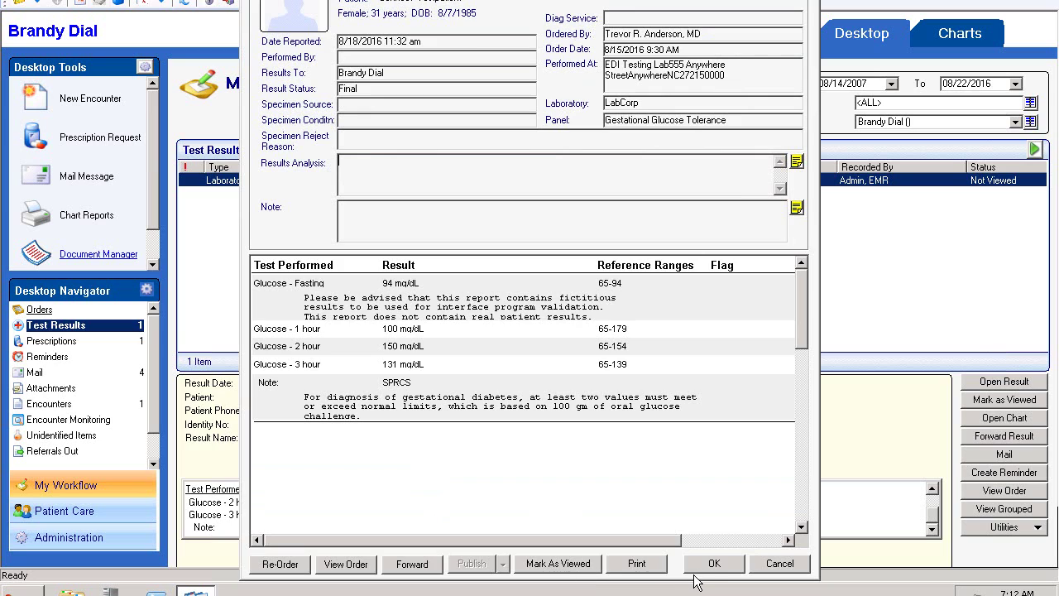
pyautogui.click(779, 564)
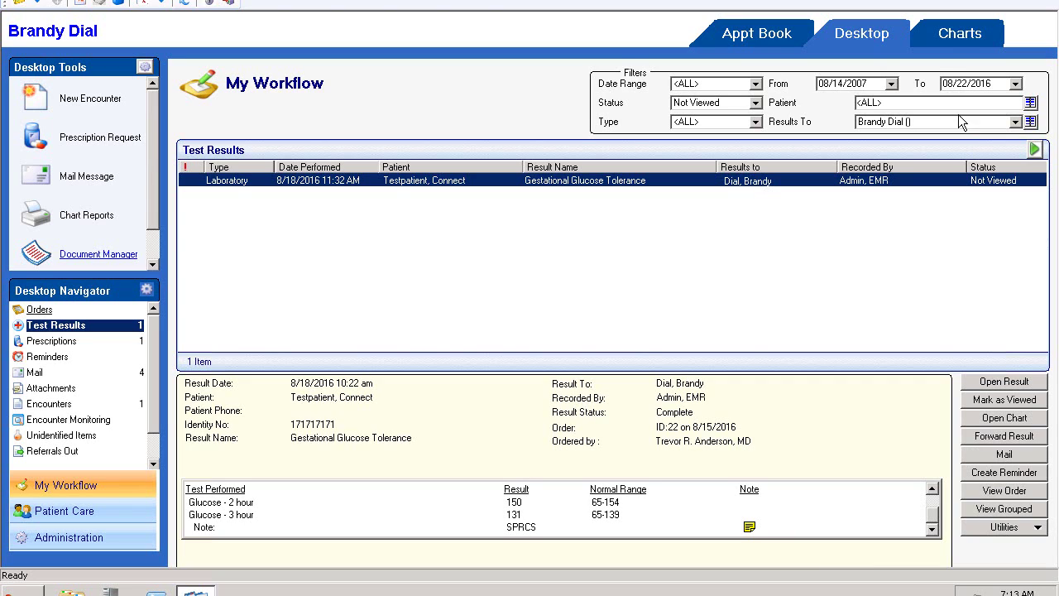
# Step: Start a new encounter from the open patient chart, recording it with the Encounter Builder
pyautogui.click(954, 35)
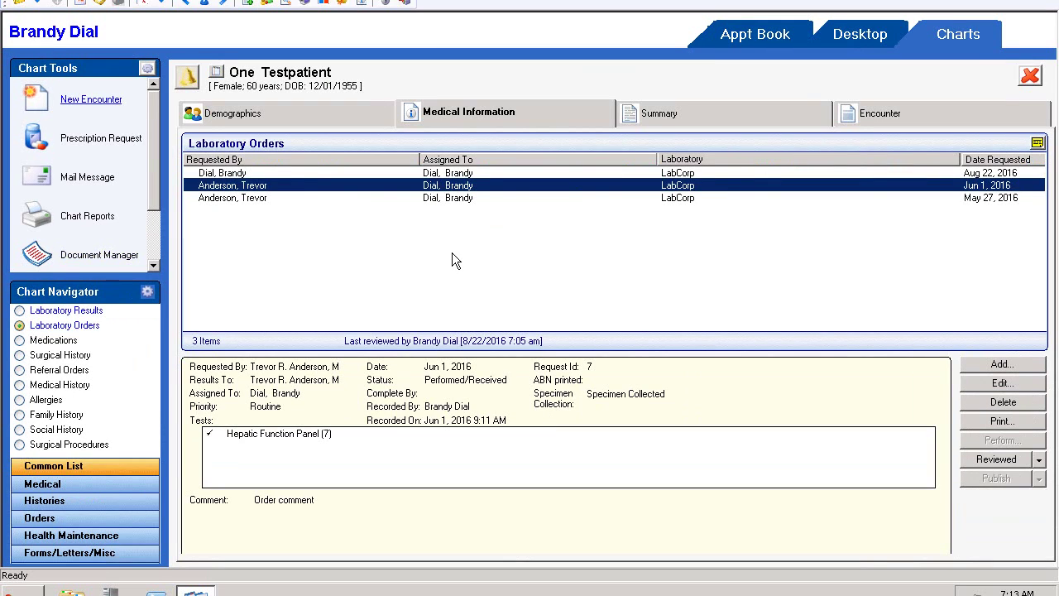
pyautogui.click(91, 99)
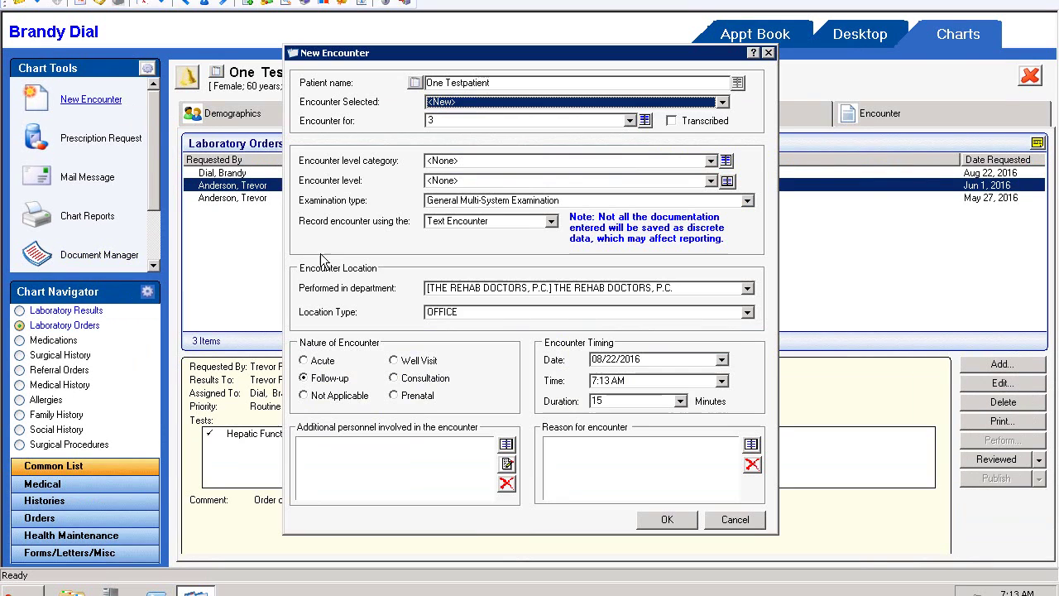
pyautogui.click(513, 225)
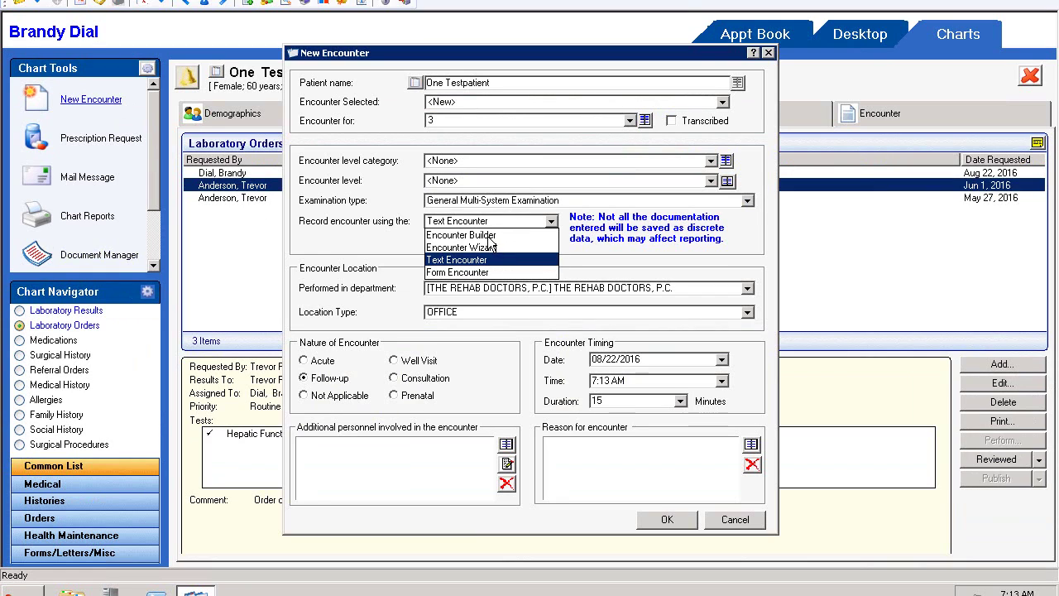
pyautogui.click(490, 242)
pyautogui.click(652, 519)
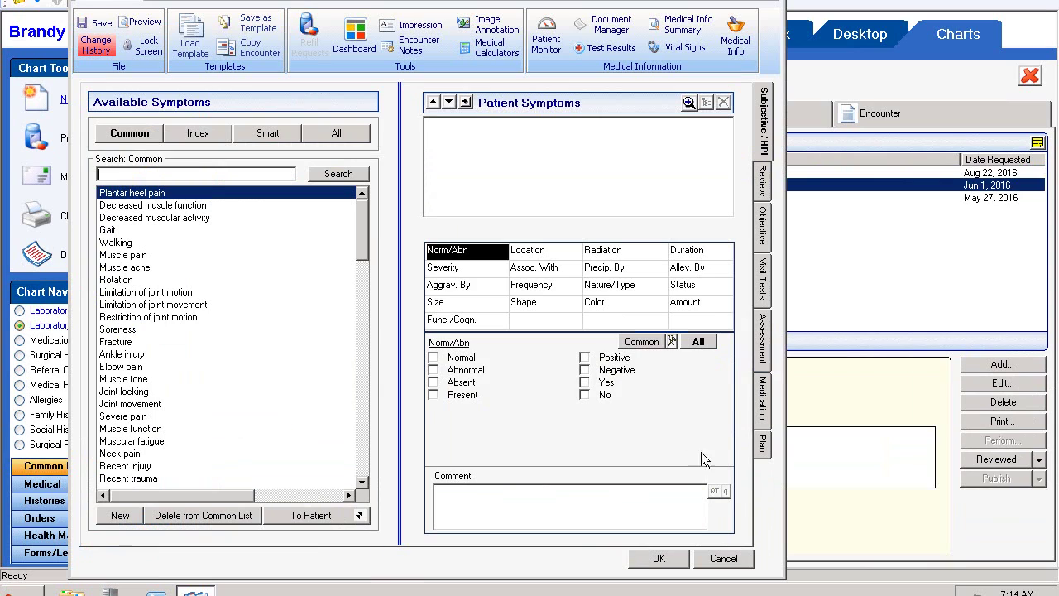
# Step: Add the LabCorp Acetaminophen (Tylenol), S lab to the encounter plan, enable order creation when the encounter is saved, and save it
pyautogui.click(153, 96)
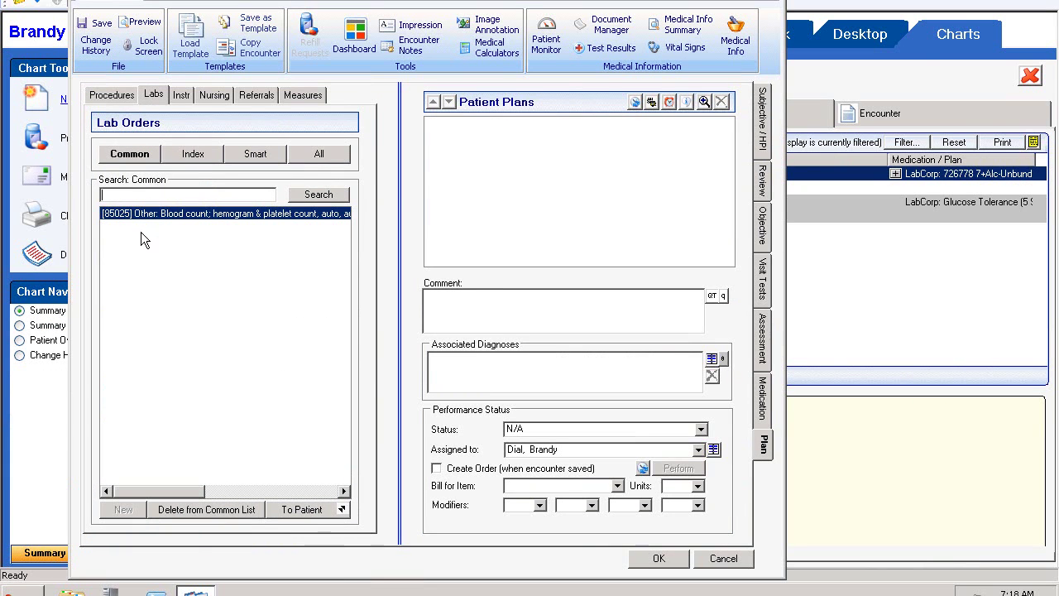
pyautogui.click(314, 159)
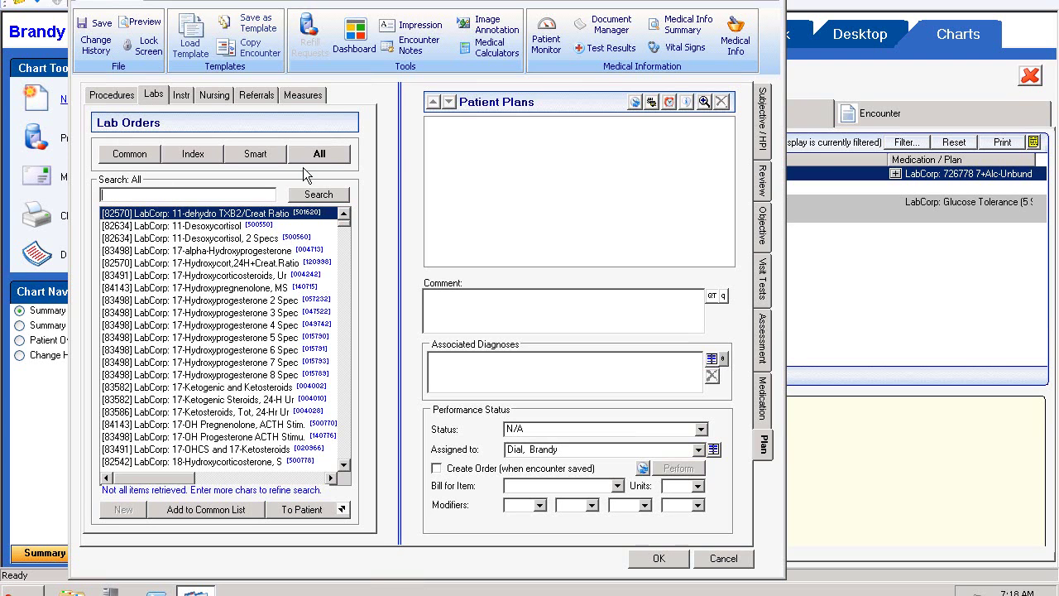
pyautogui.click(347, 369)
pyautogui.click(348, 369)
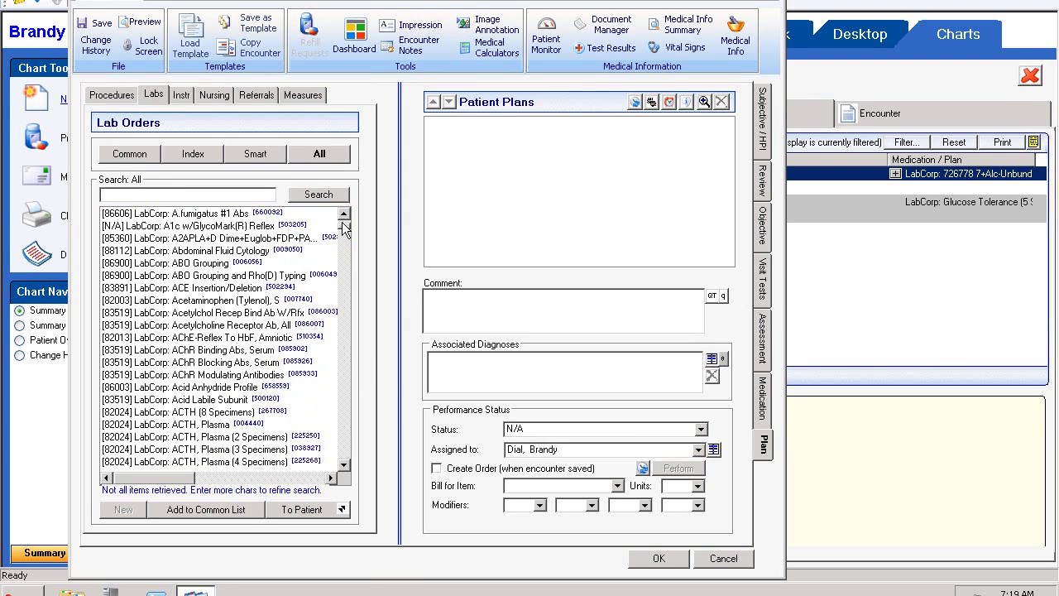
pyautogui.doubleClick(222, 301)
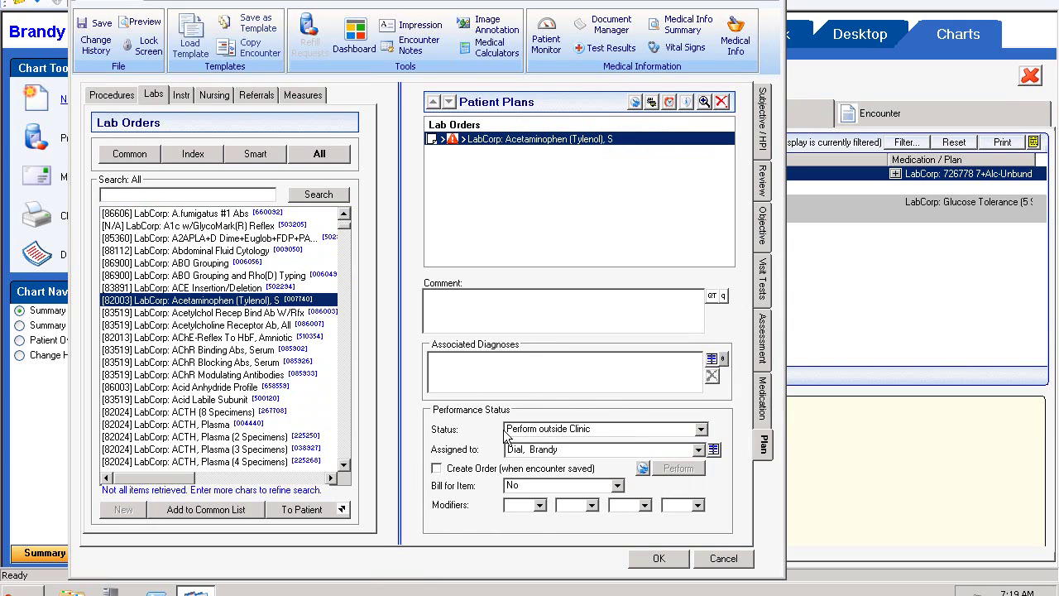
pyautogui.click(441, 471)
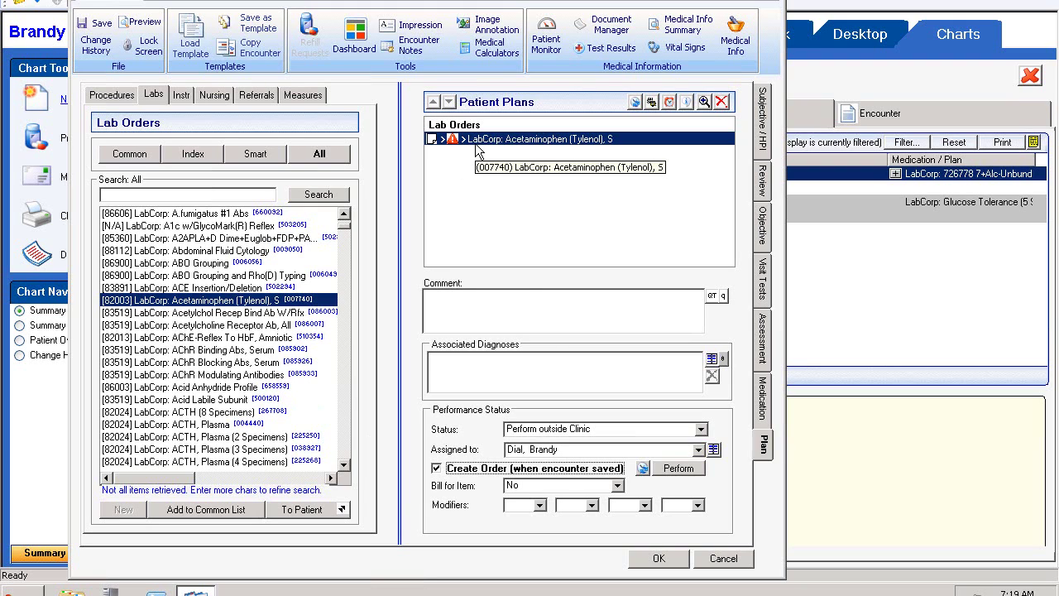
pyautogui.click(684, 561)
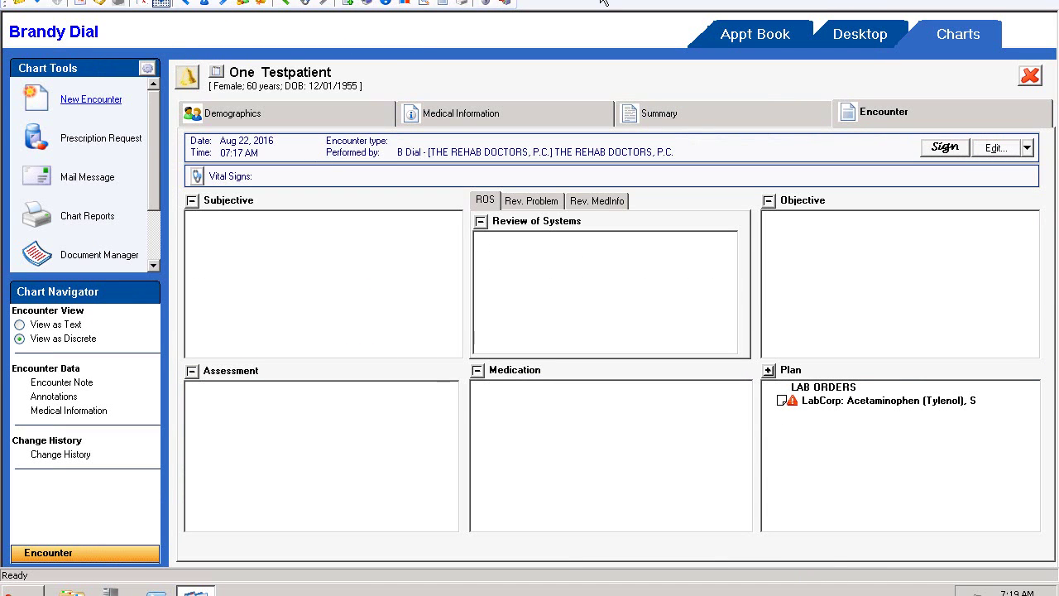
# Step: Open the user preferences, check the general option for remembering Performance Status choices, and close them
pyautogui.click(133, 2)
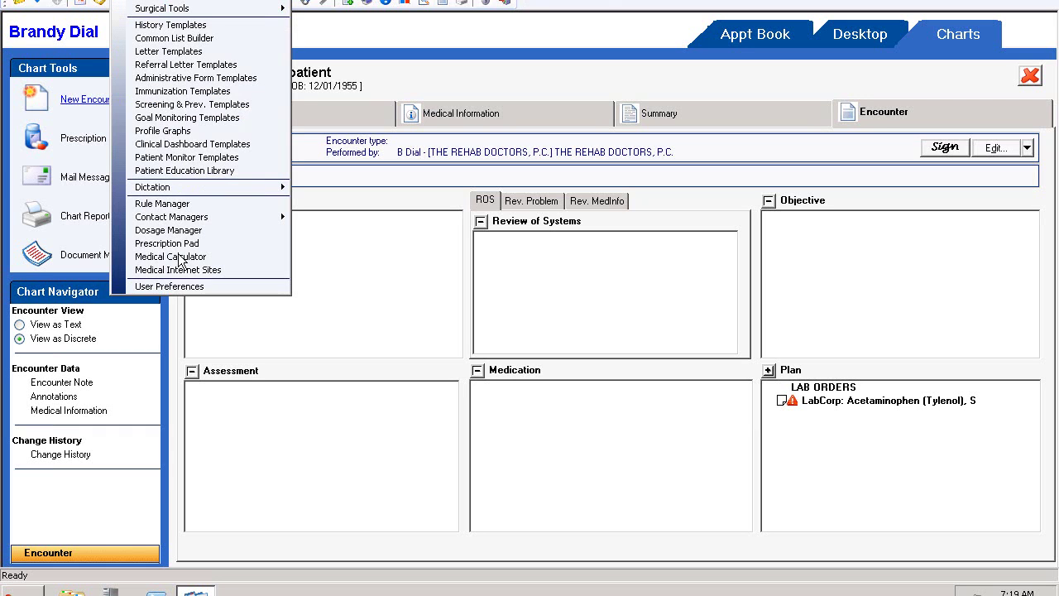
pyautogui.click(205, 286)
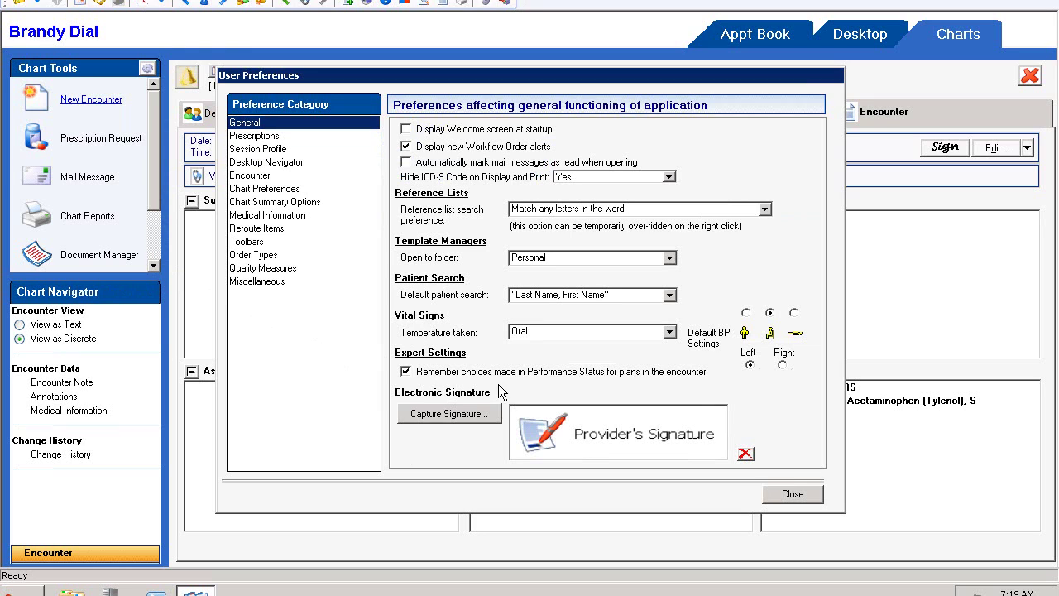
pyautogui.click(786, 495)
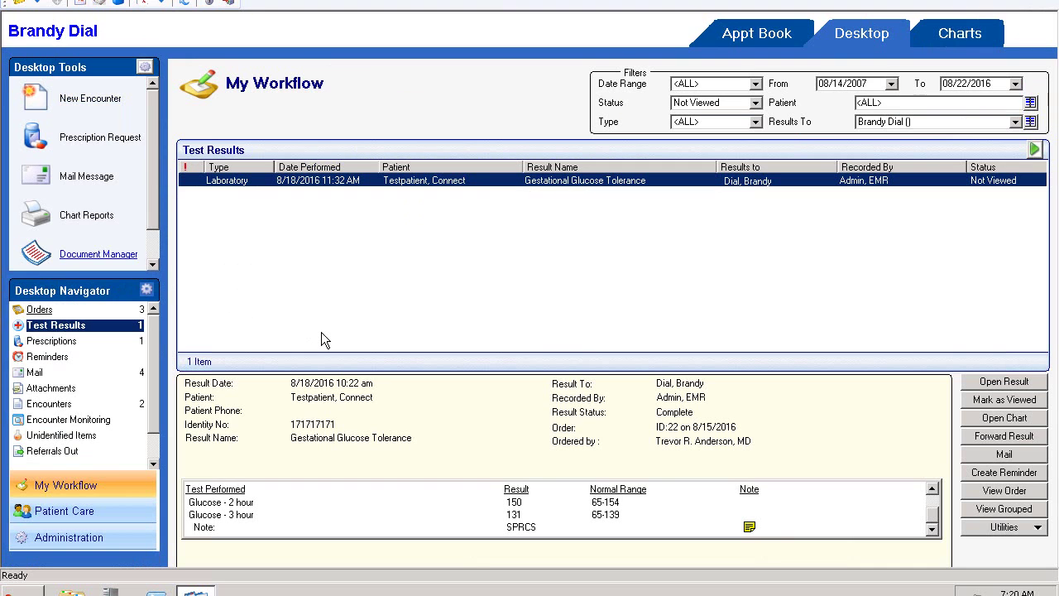
# Step: Check the saved encounter's plan in the chart and open the Desktop's orders list
pyautogui.click(948, 42)
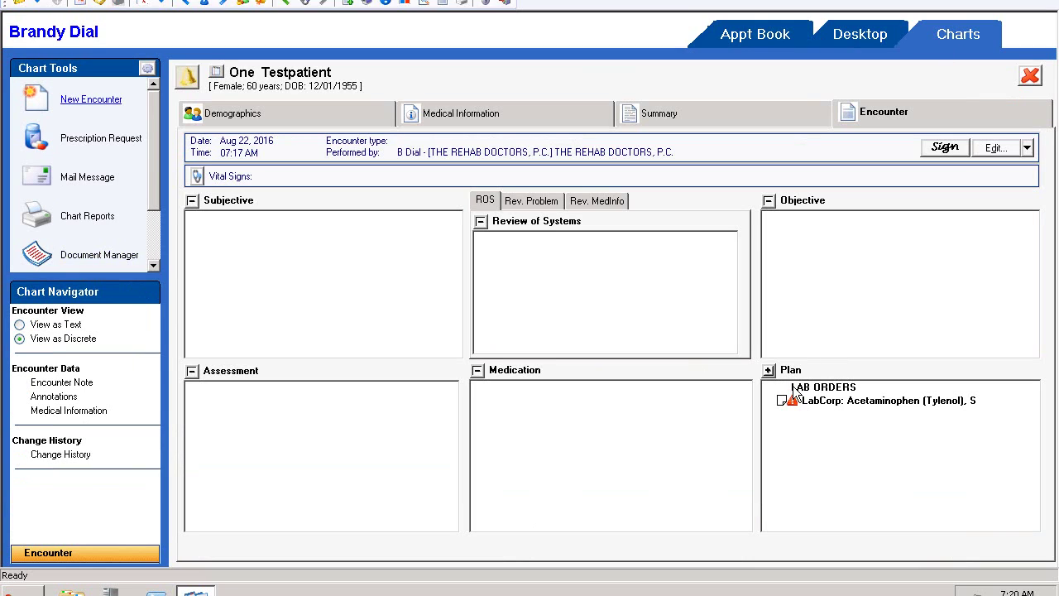
pyautogui.click(881, 41)
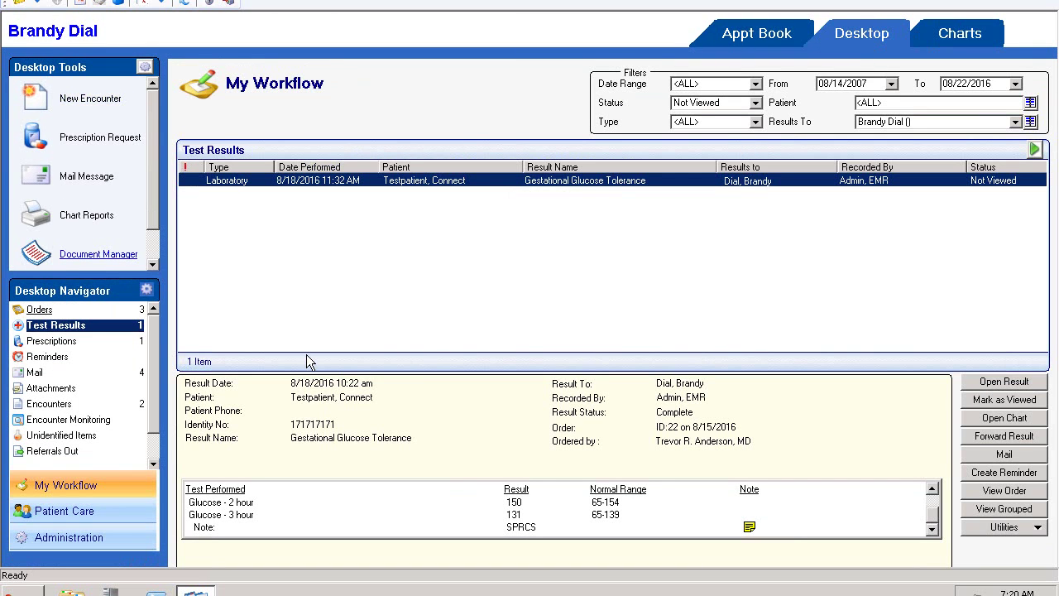
pyautogui.click(39, 312)
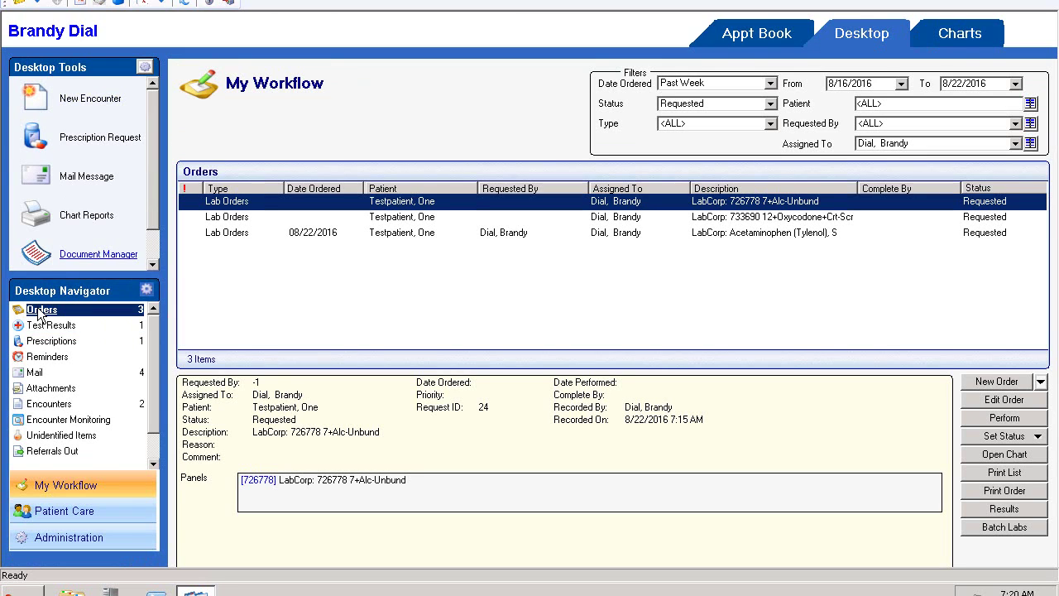
# Step: Start a new laboratory order from the Desktop's orders list and choose the test patient for it
pyautogui.click(1041, 381)
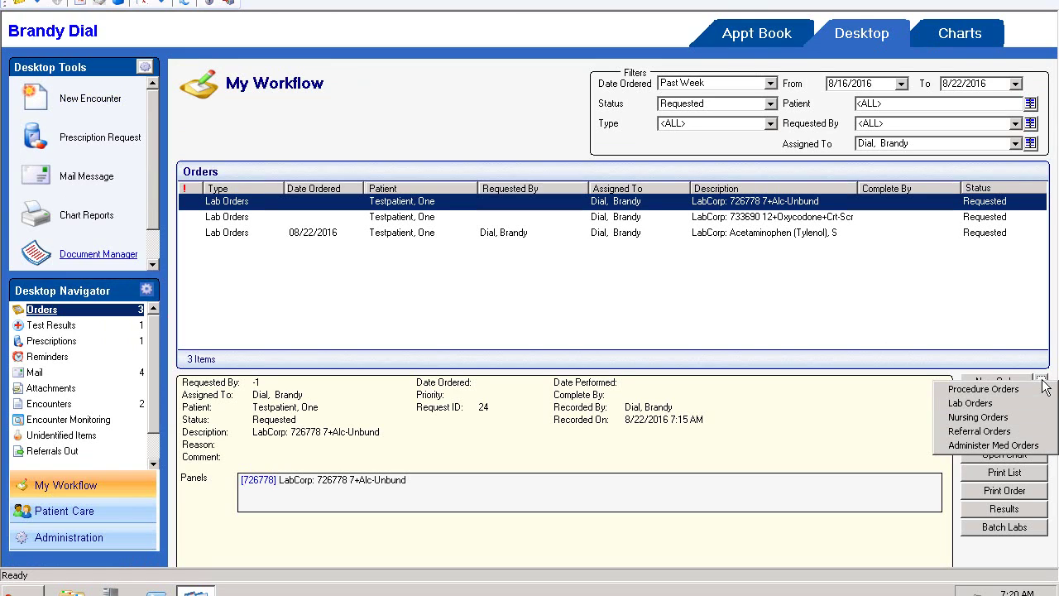
pyautogui.click(964, 406)
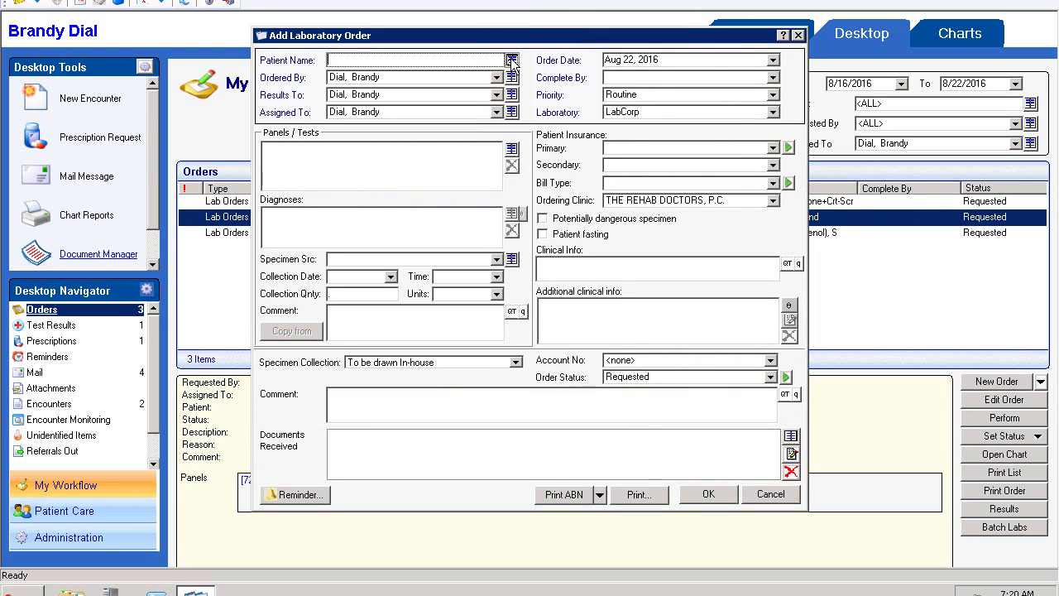
pyautogui.click(511, 58)
pyautogui.press('Return')
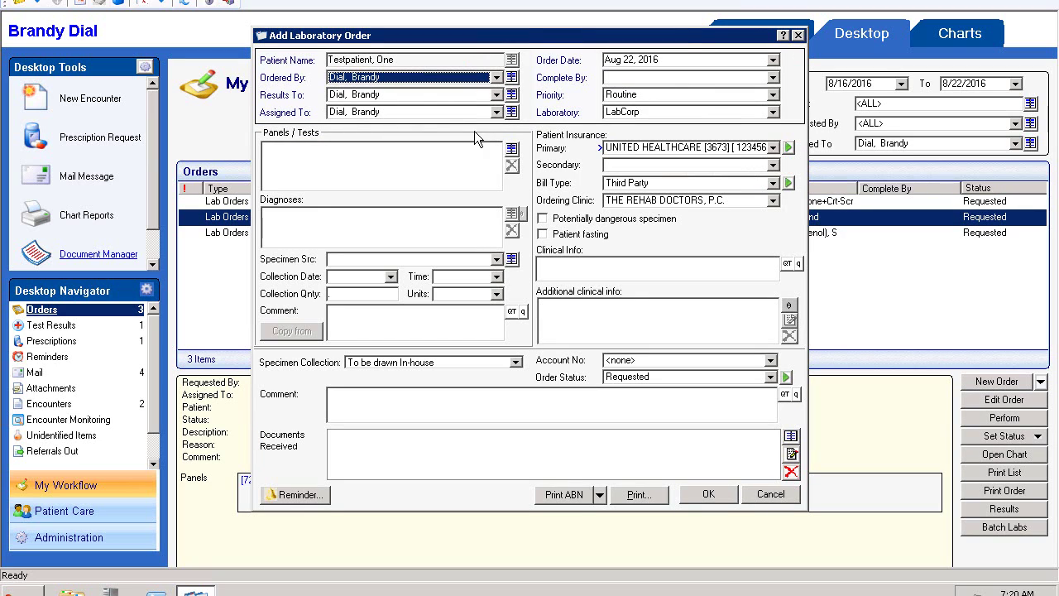
pyautogui.click(511, 150)
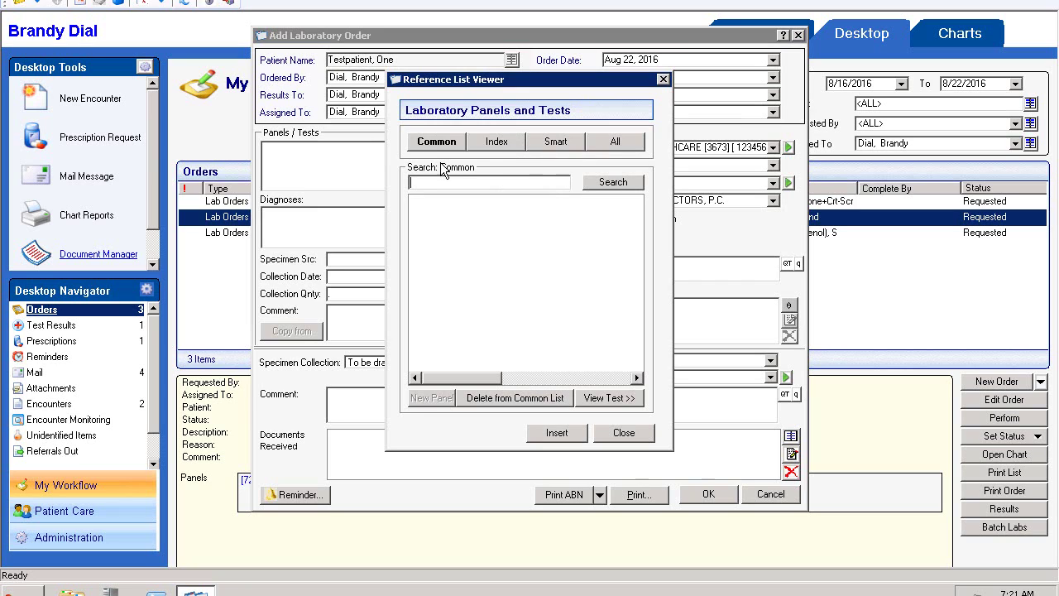
pyautogui.click(612, 144)
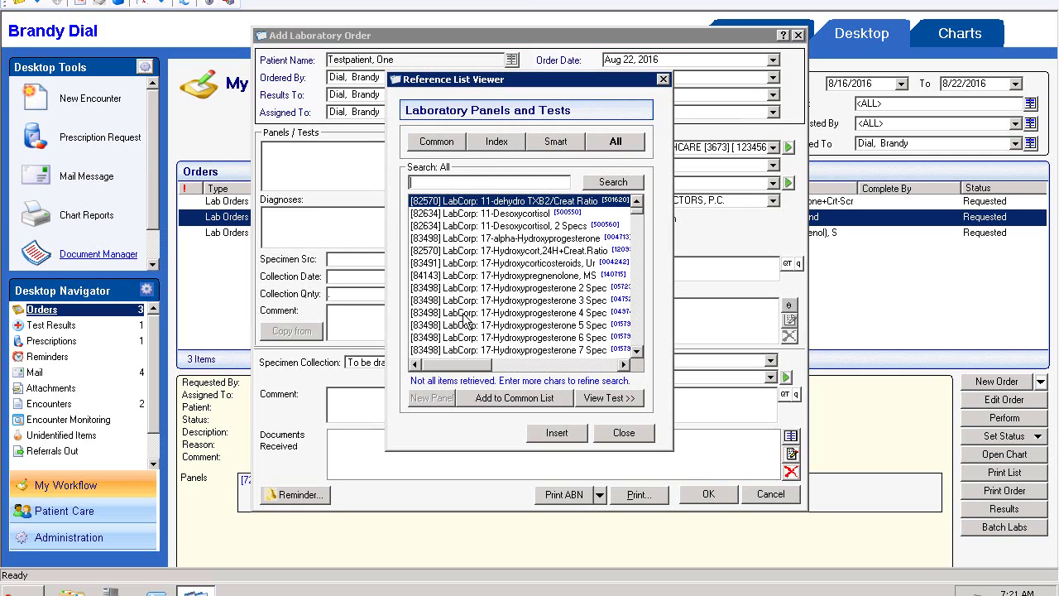
pyautogui.click(622, 434)
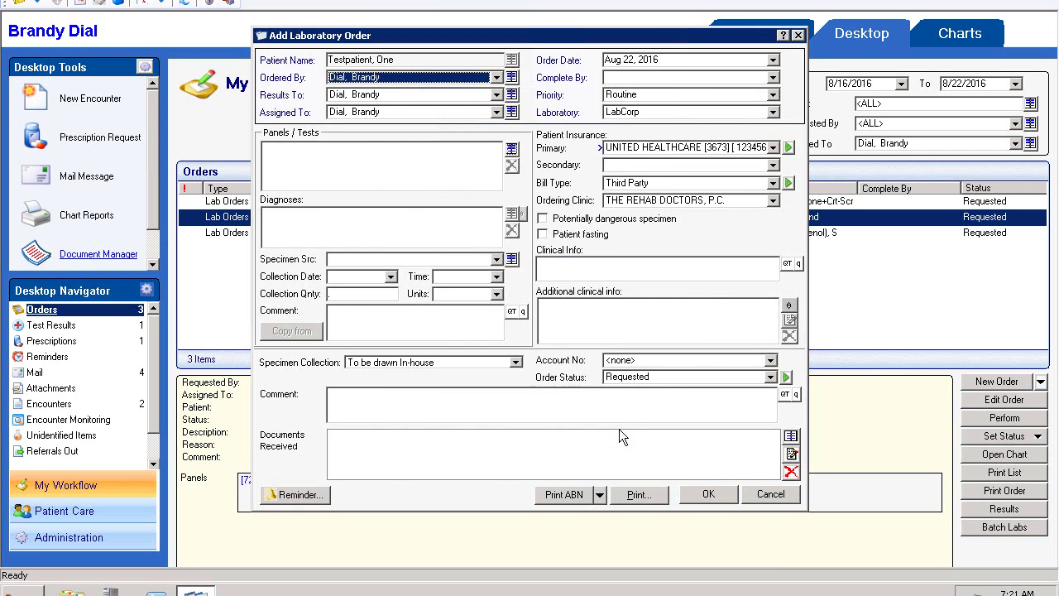
# Step: Add the LabCorp panel 17-Hydroxycorticosteroids, Ur to the order from the full list of laboratory tests
pyautogui.click(513, 151)
pyautogui.click(591, 142)
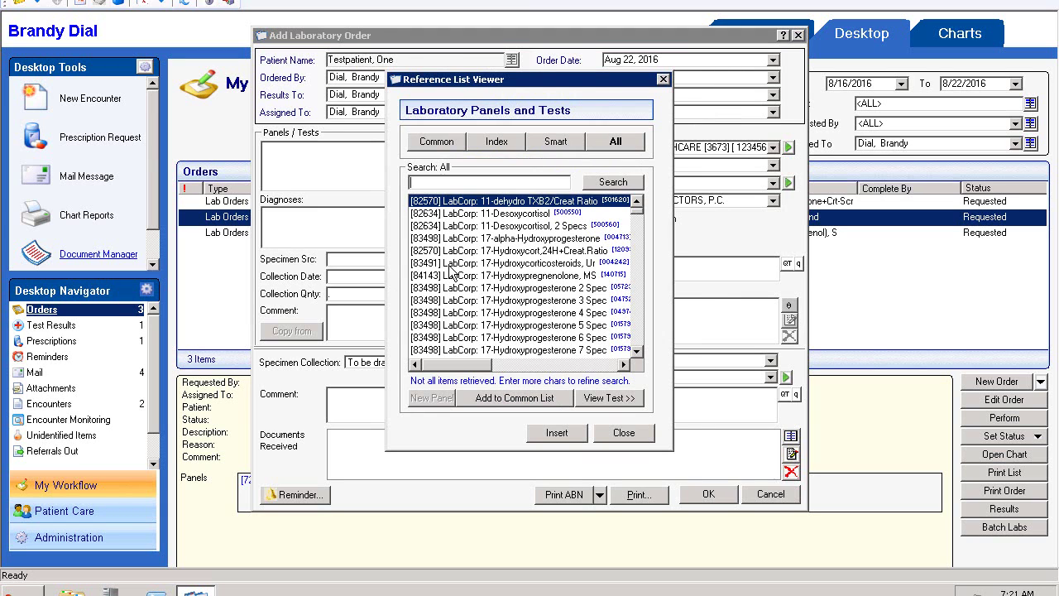
pyautogui.doubleClick(468, 263)
pyautogui.click(623, 433)
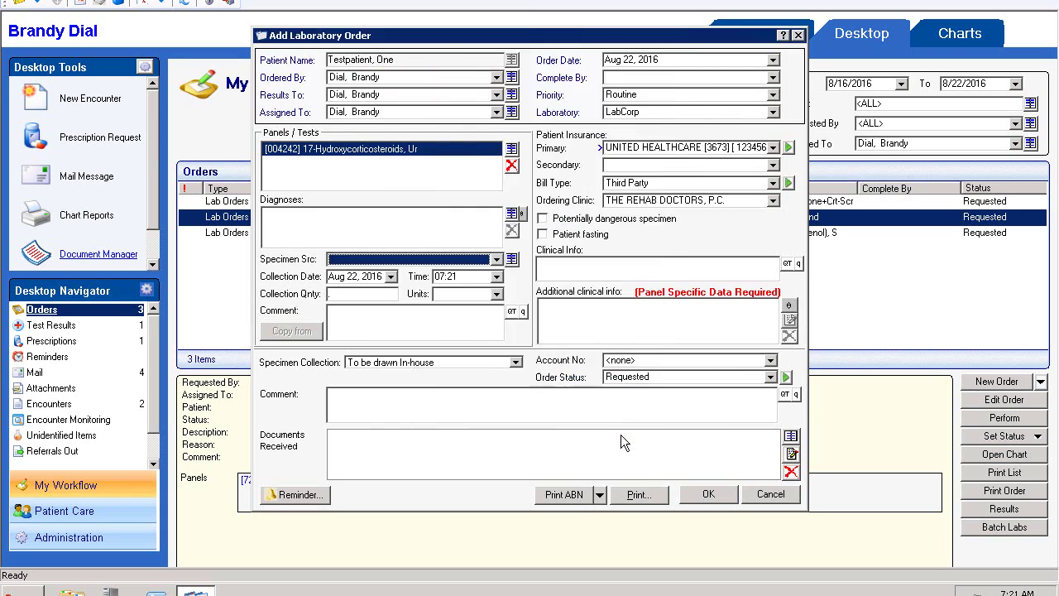
# Step: Add the LabCorp panel 17-Hydroxyprogesterone 3 Spec to the order as a second test
pyautogui.click(512, 149)
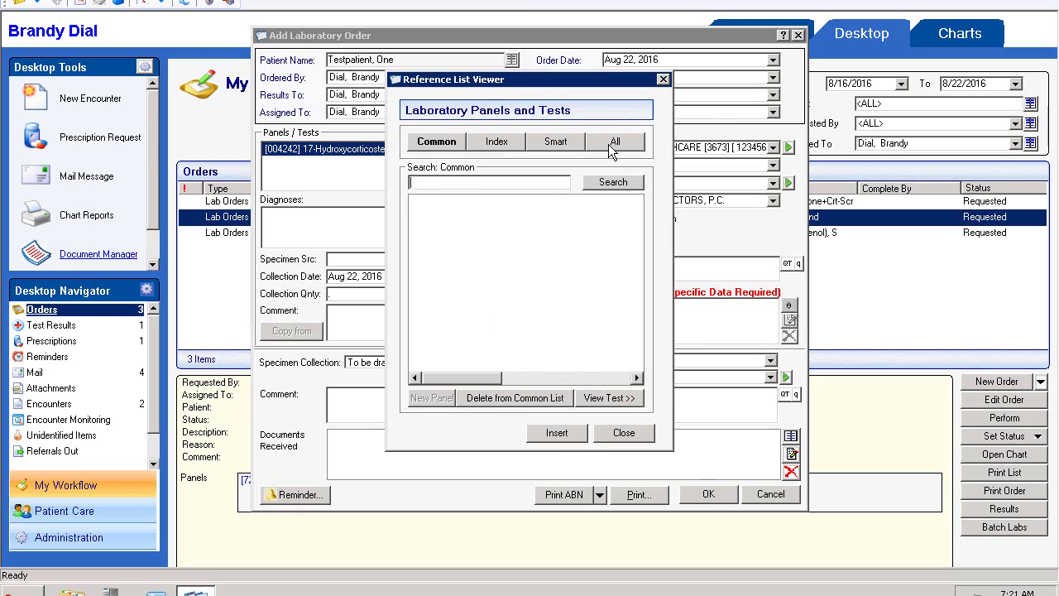
pyautogui.click(615, 143)
pyautogui.click(547, 302)
pyautogui.doubleClick(548, 303)
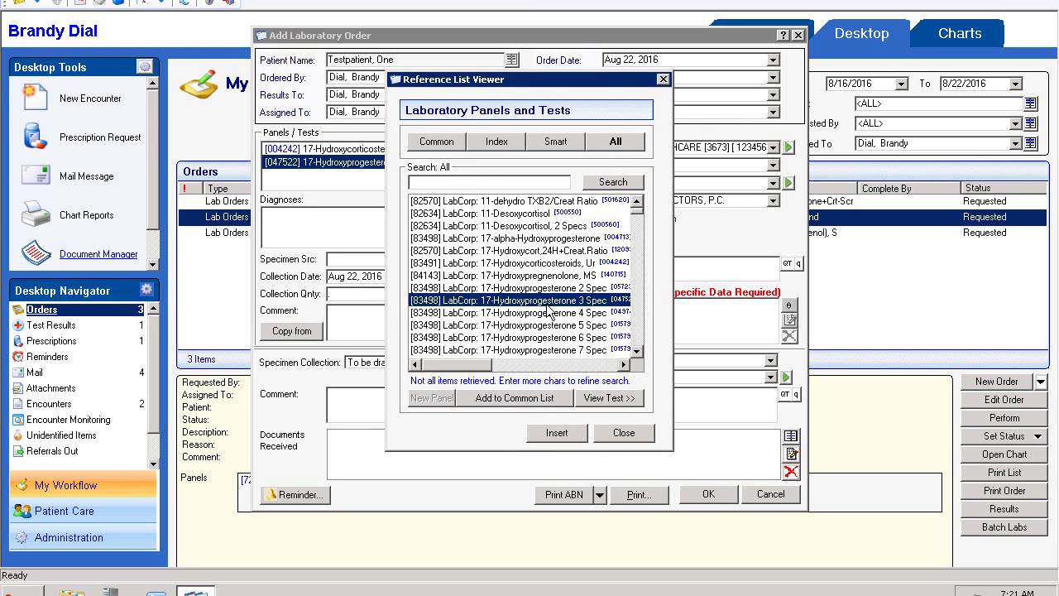
pyautogui.click(624, 433)
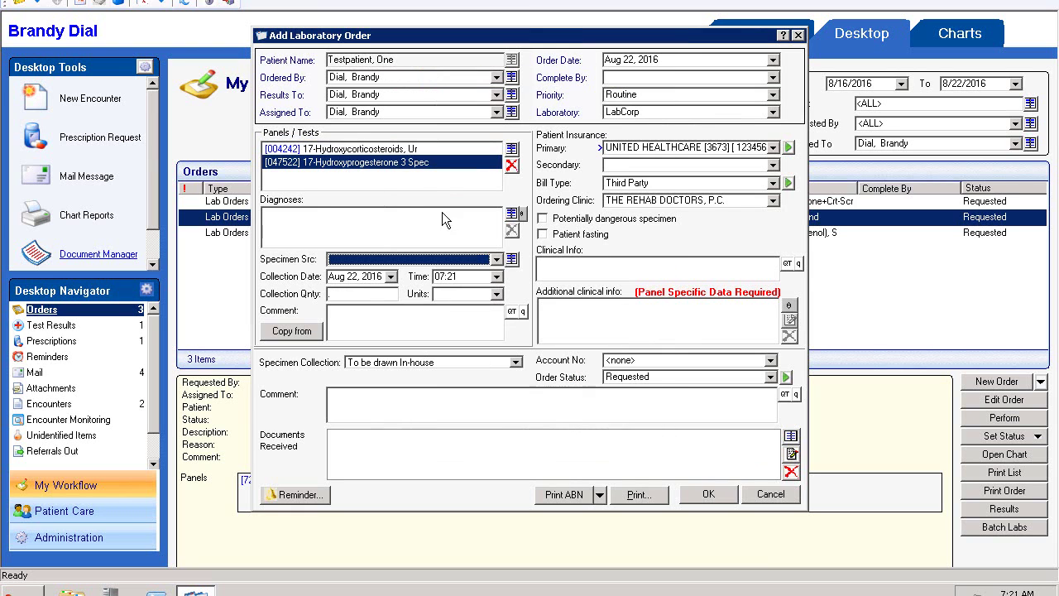
# Step: Open the Panel Specific Data required for the two ordered tests and move its window clear of the order's test list
pyautogui.click(416, 147)
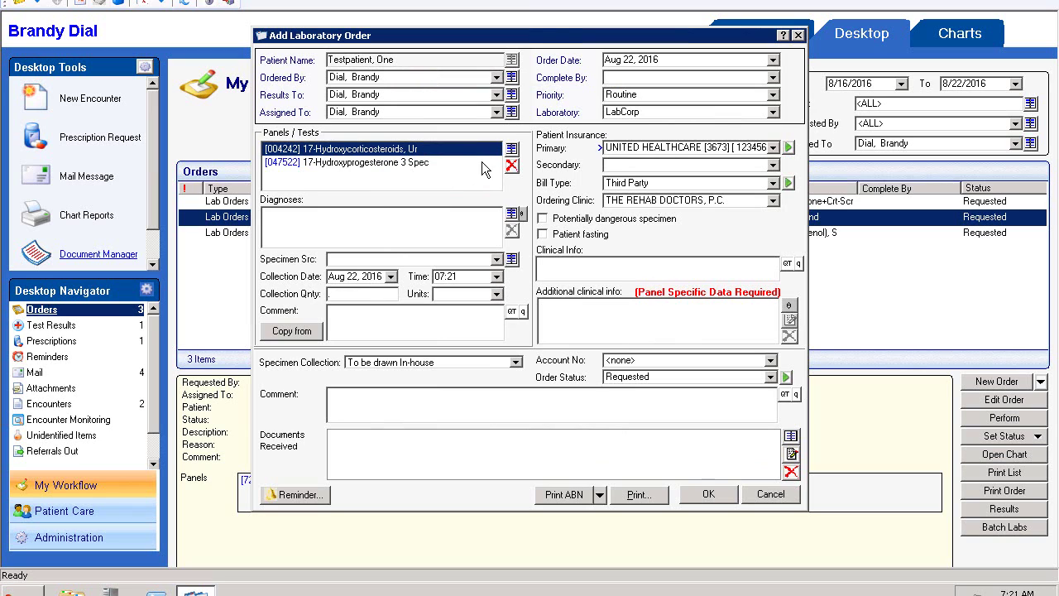
pyautogui.click(440, 162)
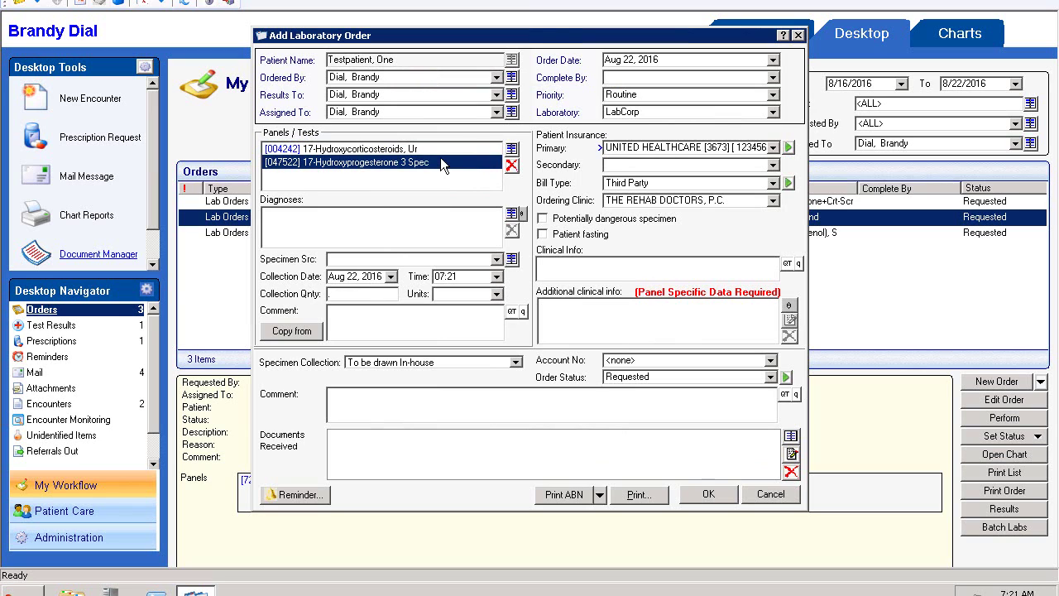
pyautogui.click(792, 308)
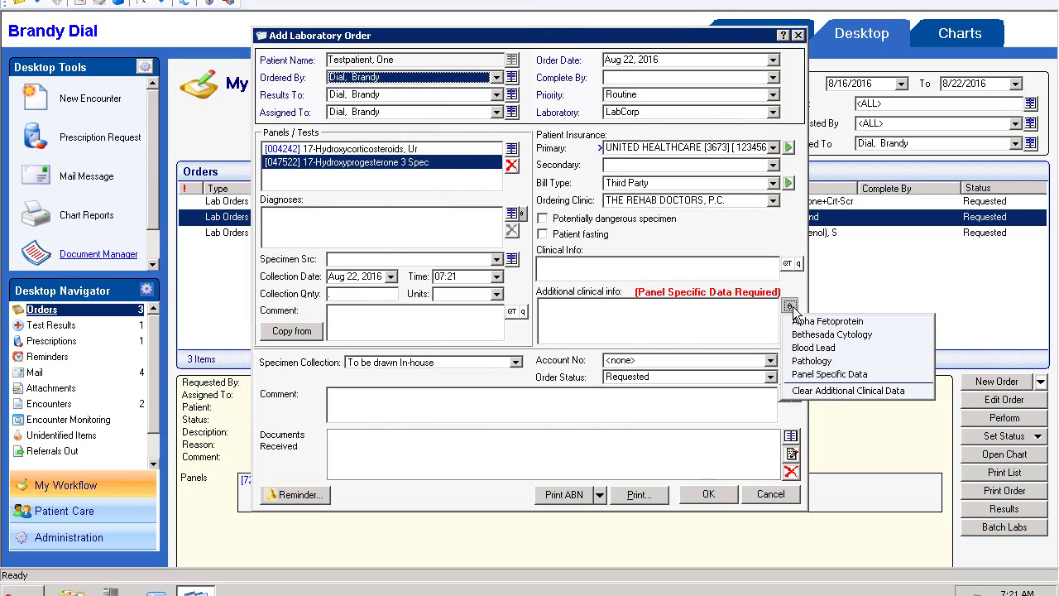
pyautogui.click(827, 375)
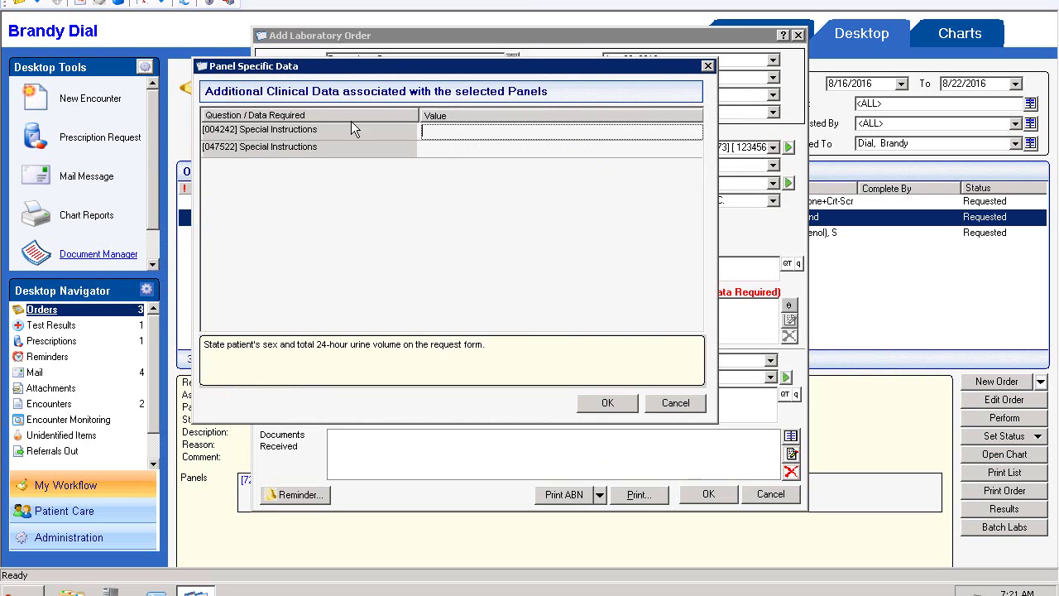
pyautogui.moveTo(372, 68); pyautogui.dragTo(702, 139)
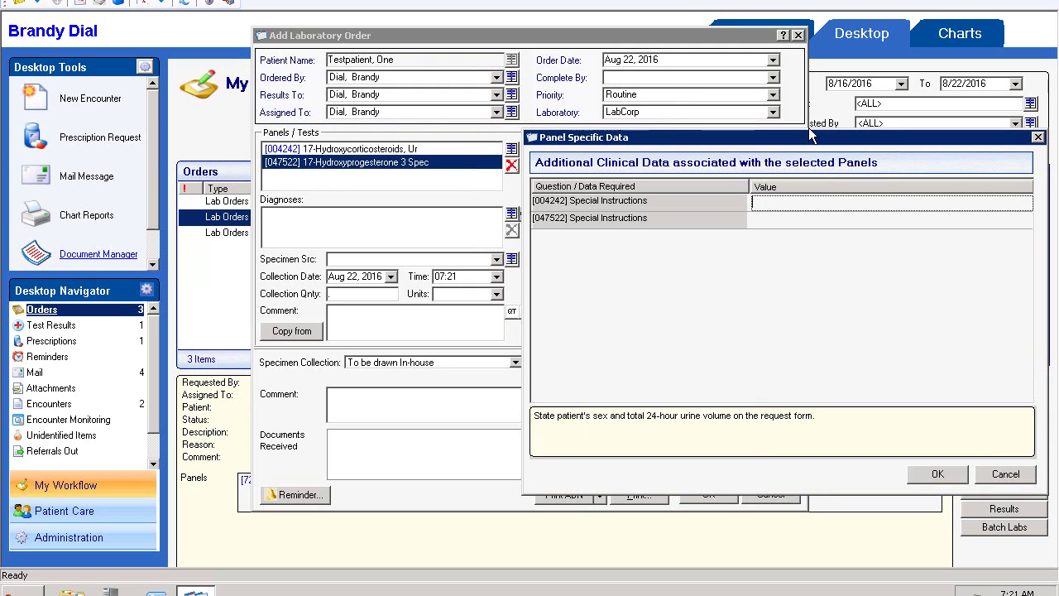
# Step: Enter 400ml as the special instructions for 17-Hydroxycorticosteroids, Ur, answer those for 17-Hydroxyprogesterone 3 Spec, and accept the panel data
pyautogui.write('400ml')
pyautogui.press('Return')
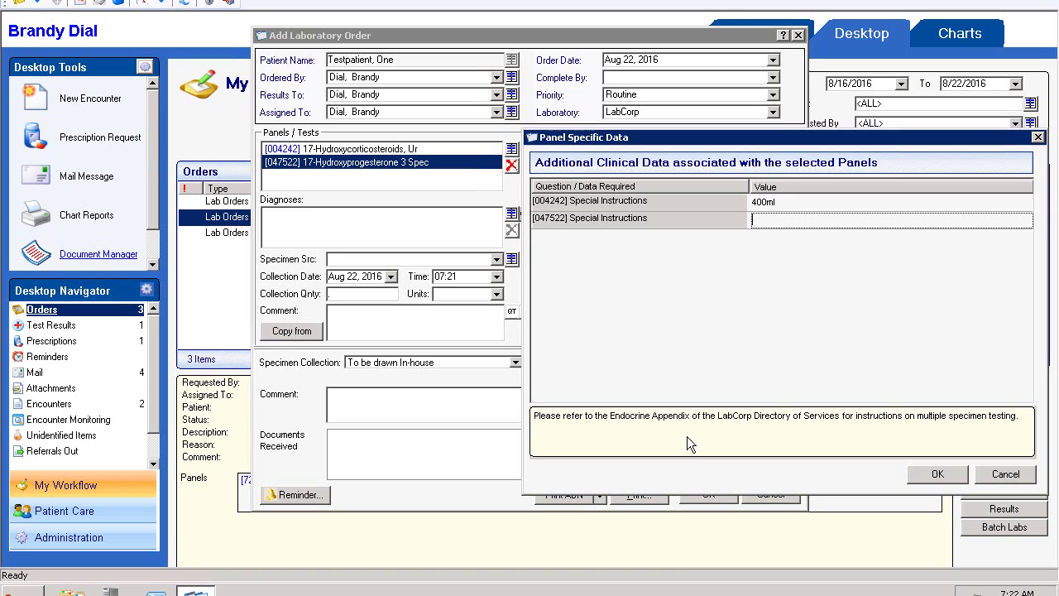
pyautogui.write('Ok')
pyautogui.write('Yes')
pyautogui.click(936, 475)
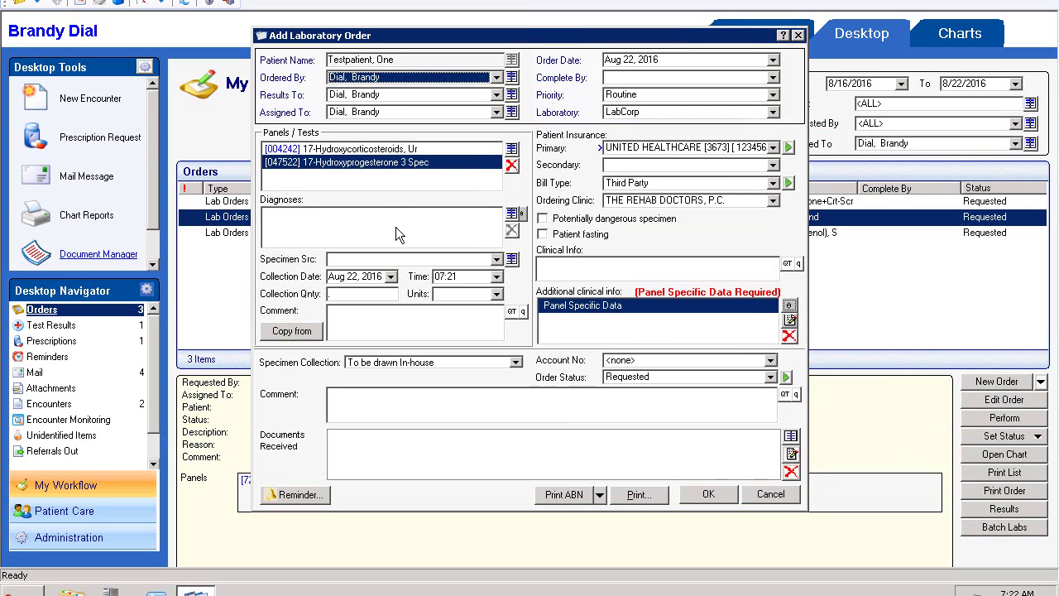
# Step: Set the specimen source for the 17-Hydroxycorticosteroids, Ur panel to Urine - clean catch from the full list of specimen sources
pyautogui.click(367, 150)
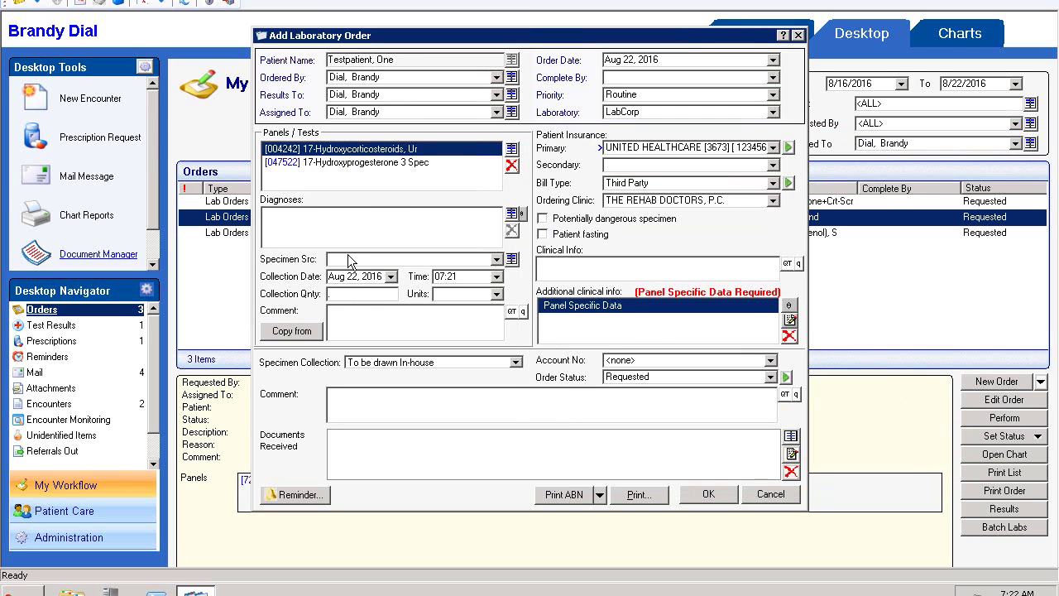
pyautogui.click(350, 260)
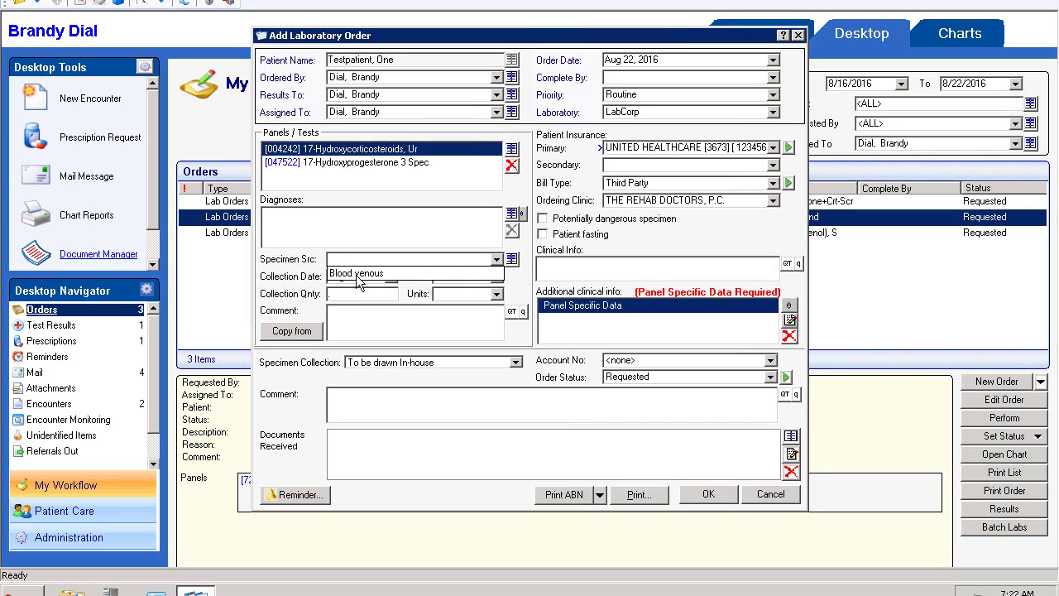
pyautogui.click(515, 258)
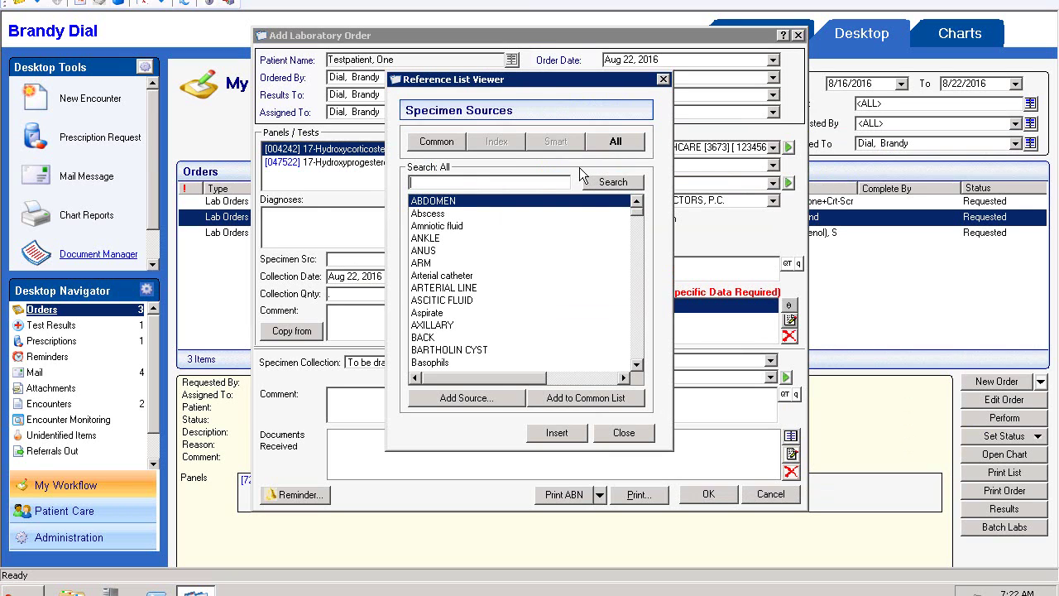
pyautogui.write('urin')
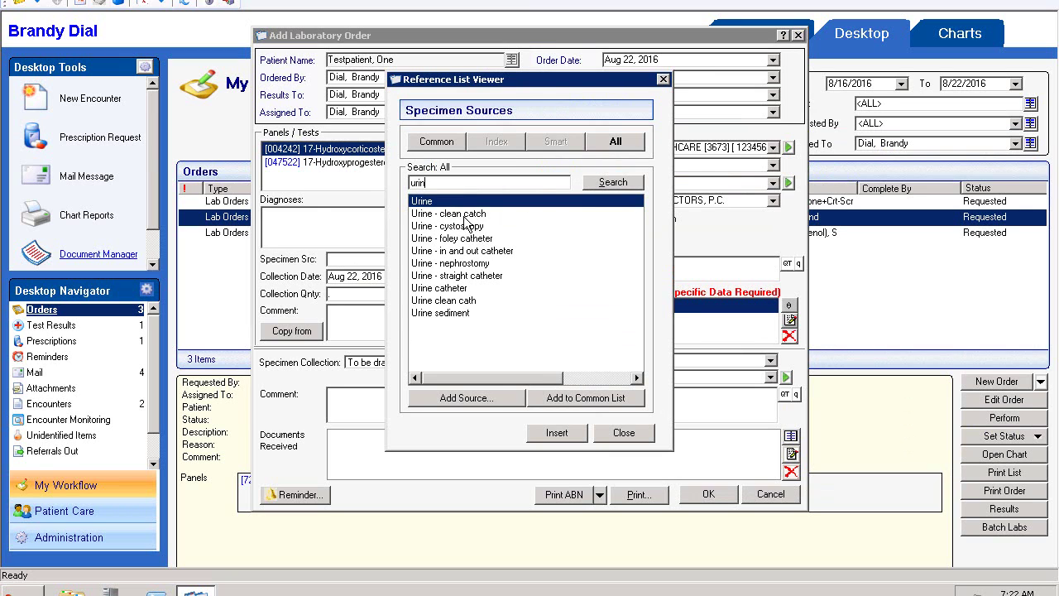
pyautogui.doubleClick(448, 214)
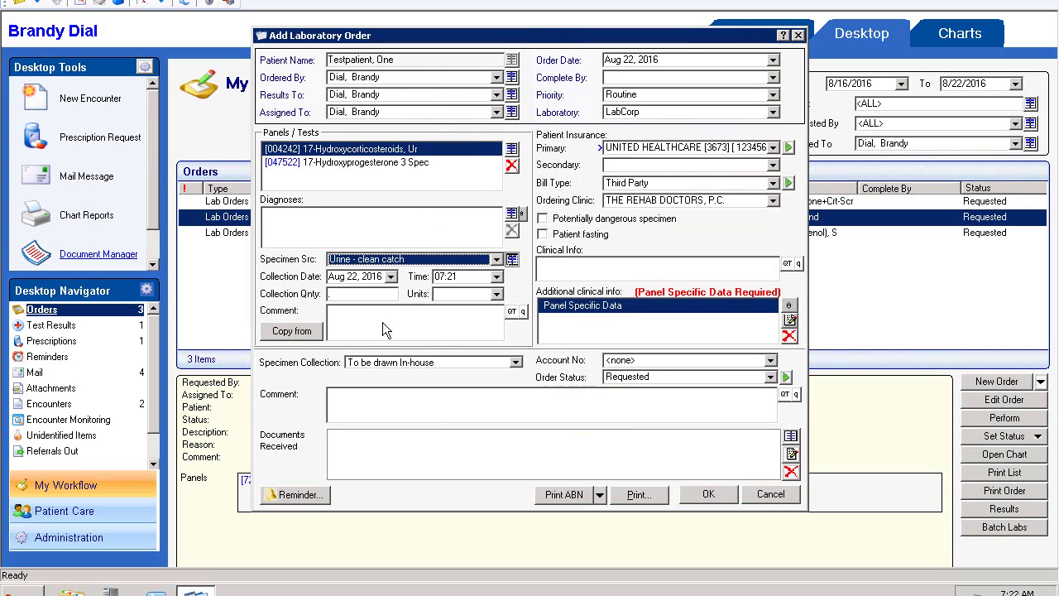
# Step: Set the collection quantity for the 17-Hydroxycorticosteroids, Ur panel to 400 with Milliliter as the unit
pyautogui.click(375, 297)
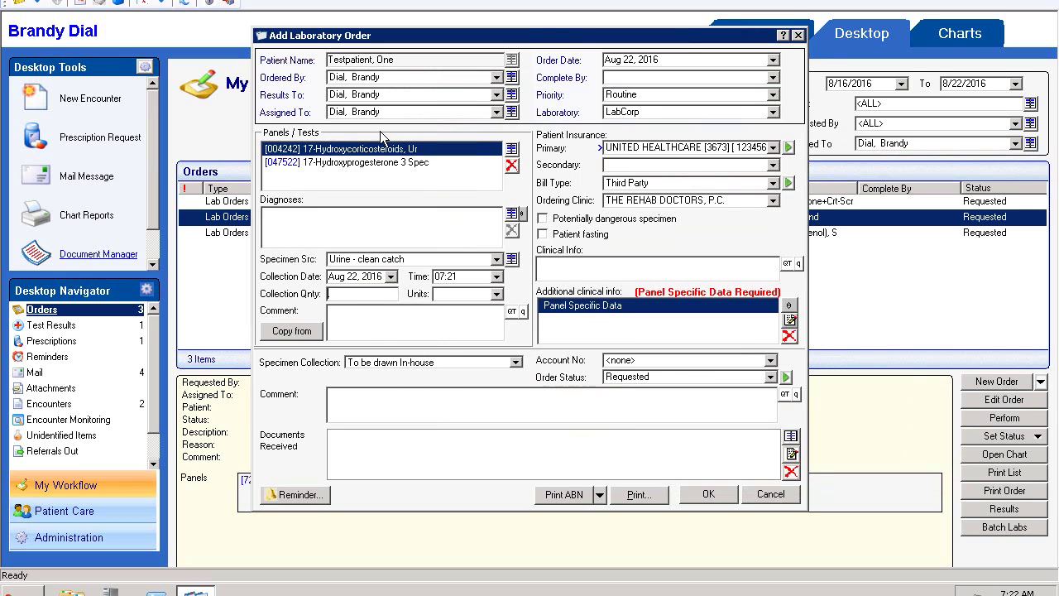
pyautogui.write('400')
pyautogui.press('Tab')
pyautogui.press('m')
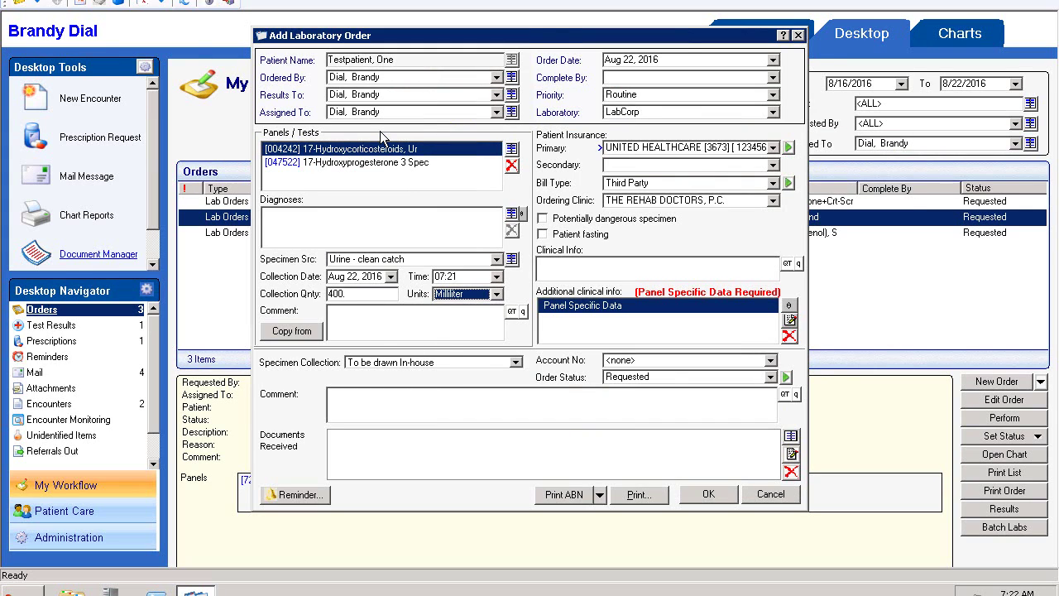
# Step: Leave the order's specimen comment empty and set Specimen Collection to Specimen Collected
pyautogui.click(412, 323)
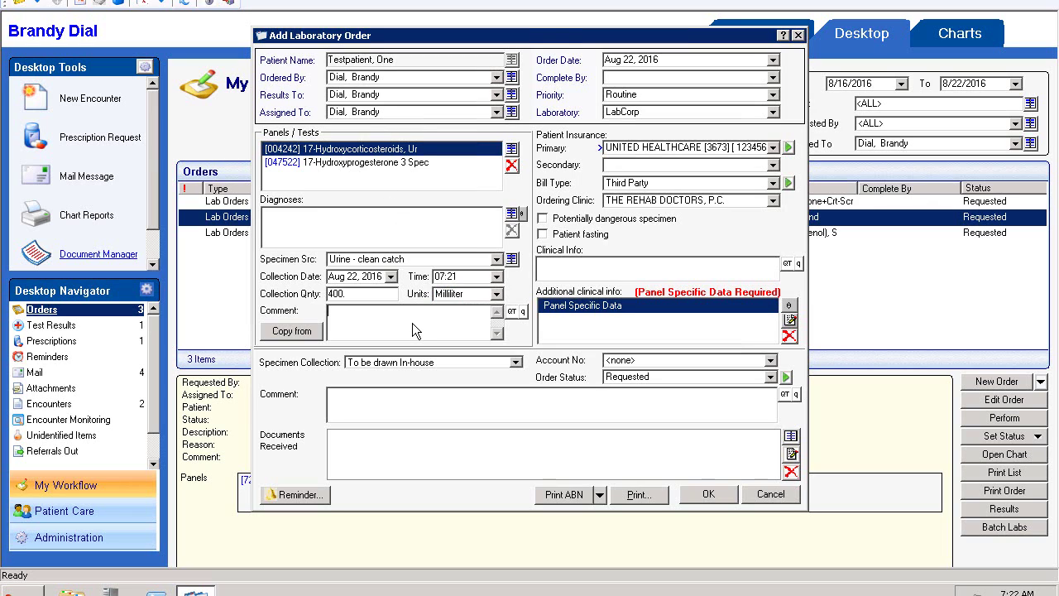
pyautogui.click(432, 362)
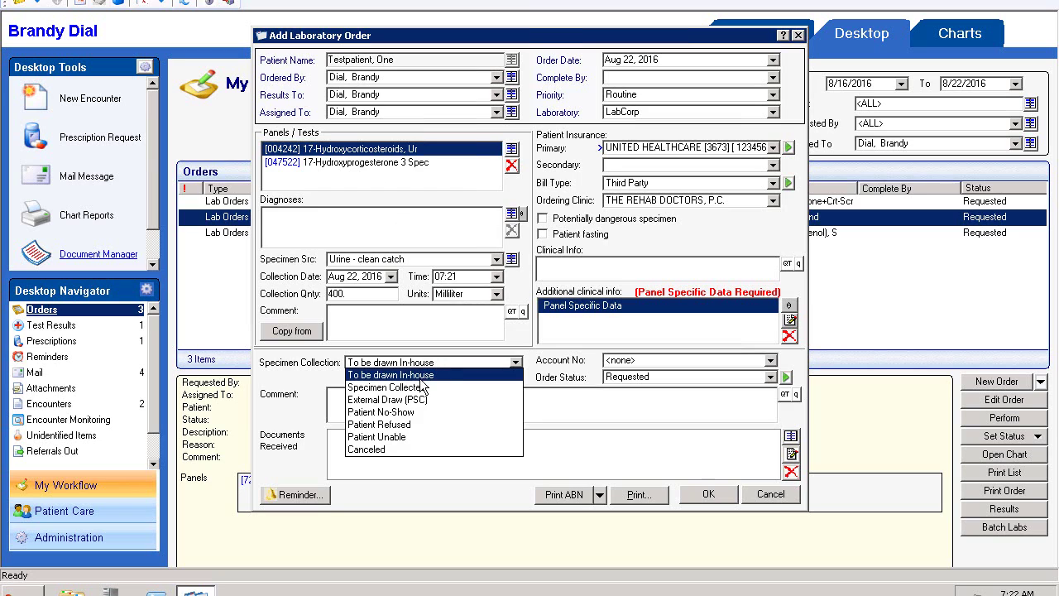
pyautogui.click(420, 387)
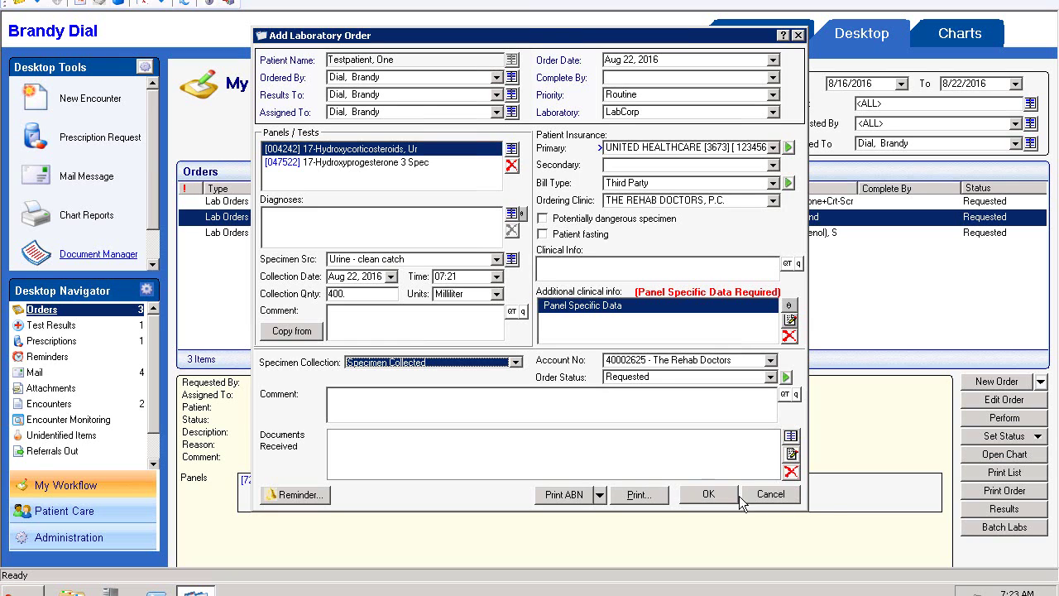
# Step: Cancel the new laboratory order and discard its changes without saving
pyautogui.click(785, 499)
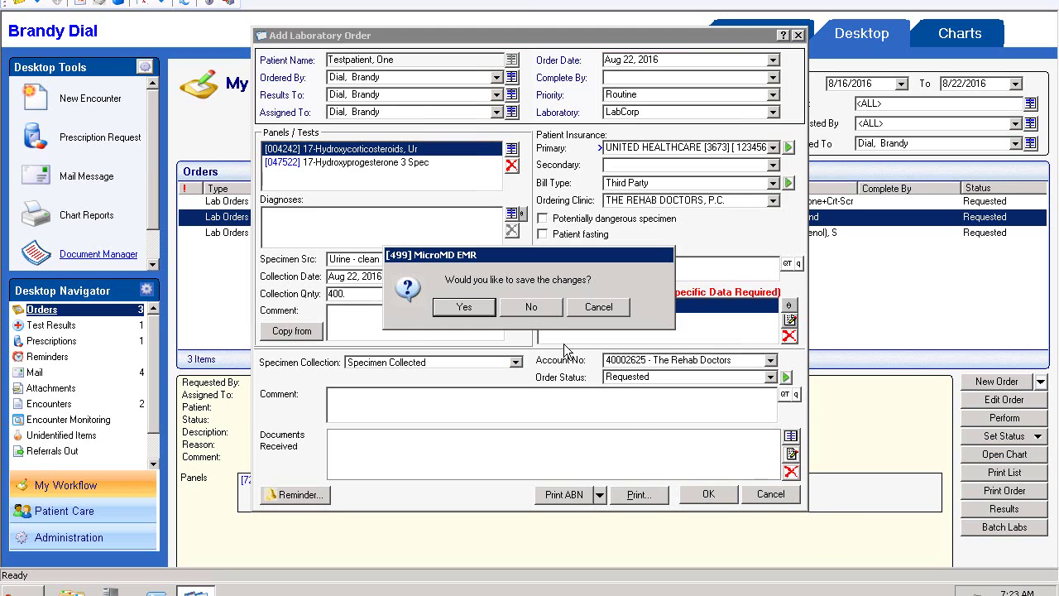
pyautogui.press('Tab')
pyautogui.press('Return')
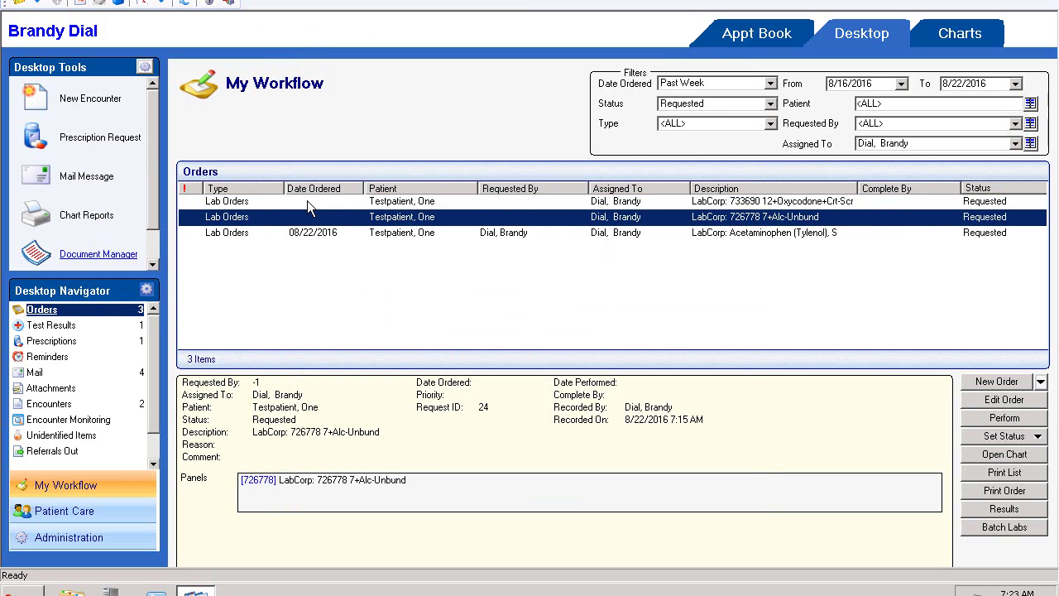
# Step: View the Desktop's test results list and the laboratory orders under Medical Information in the test patient's chart
pyautogui.click(52, 326)
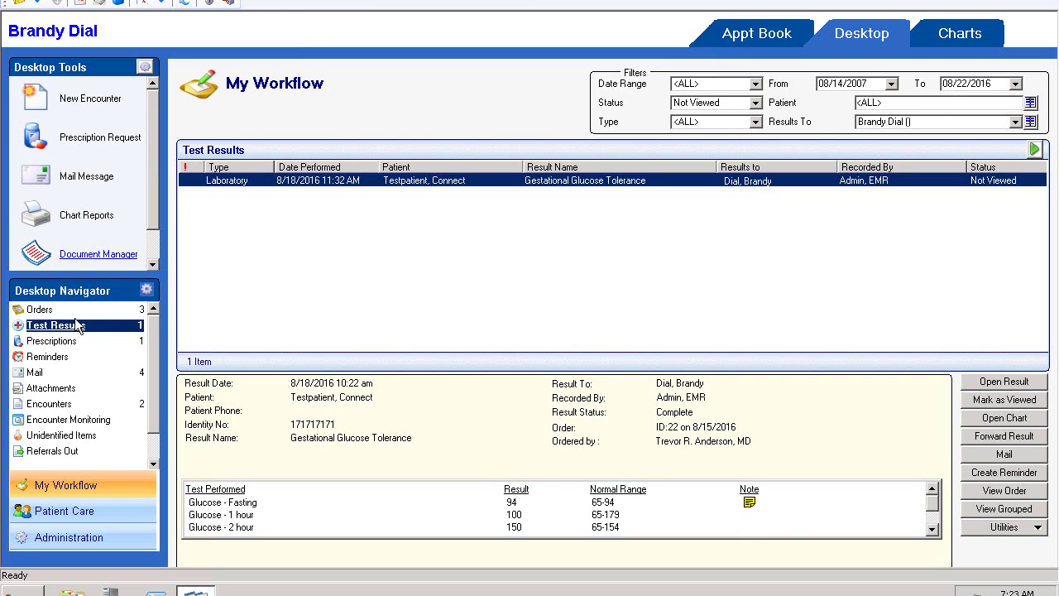
pyautogui.click(948, 32)
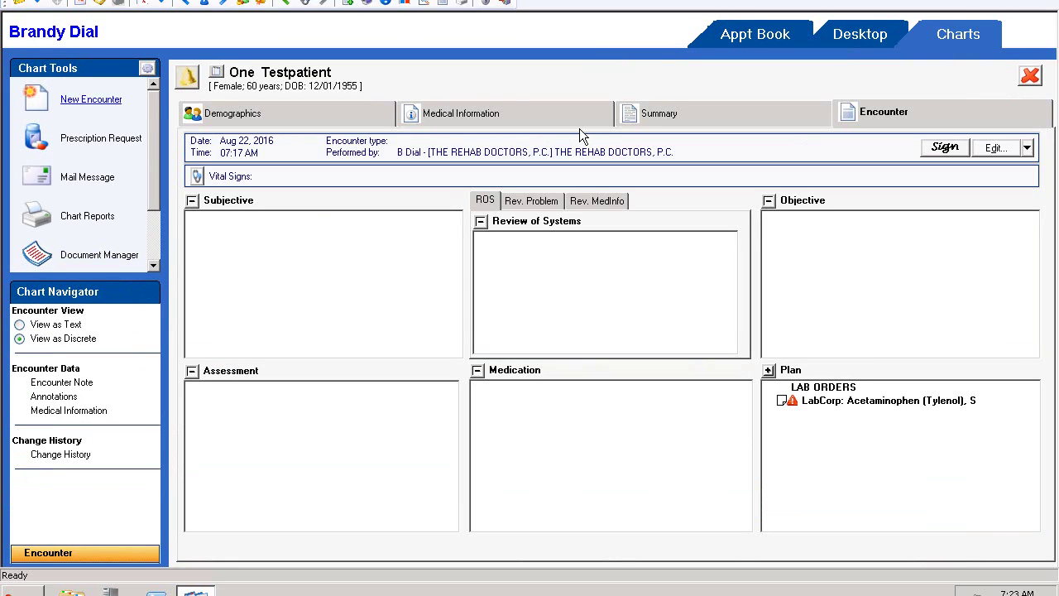
pyautogui.click(492, 114)
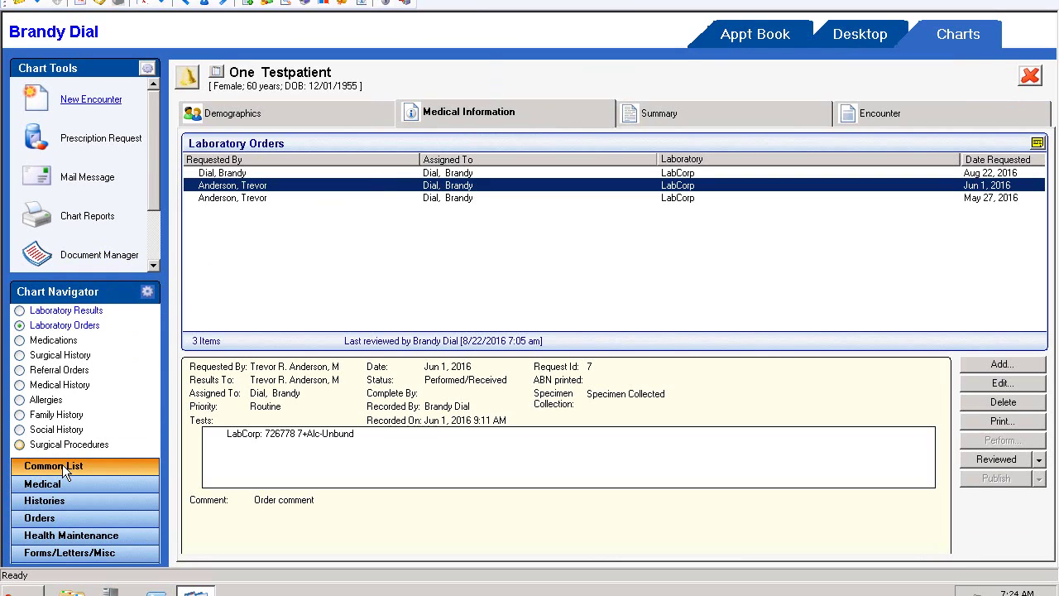
pyautogui.click(65, 518)
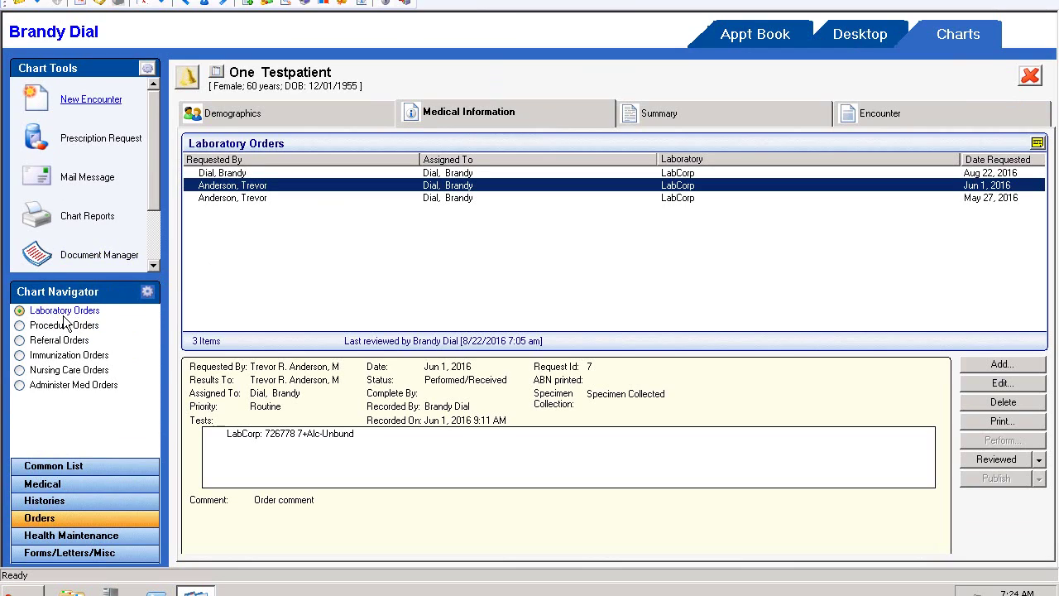
# Step: Show the chart's laboratory results and view the Request Problem entry and the full Hepatic Function Panel (7) report
pyautogui.click(69, 487)
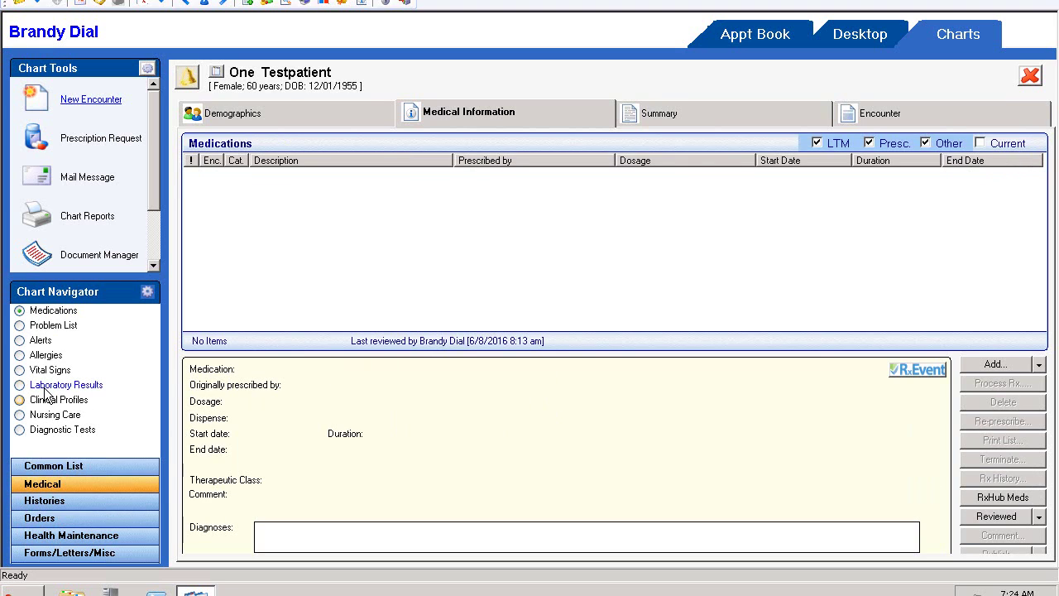
pyautogui.click(71, 389)
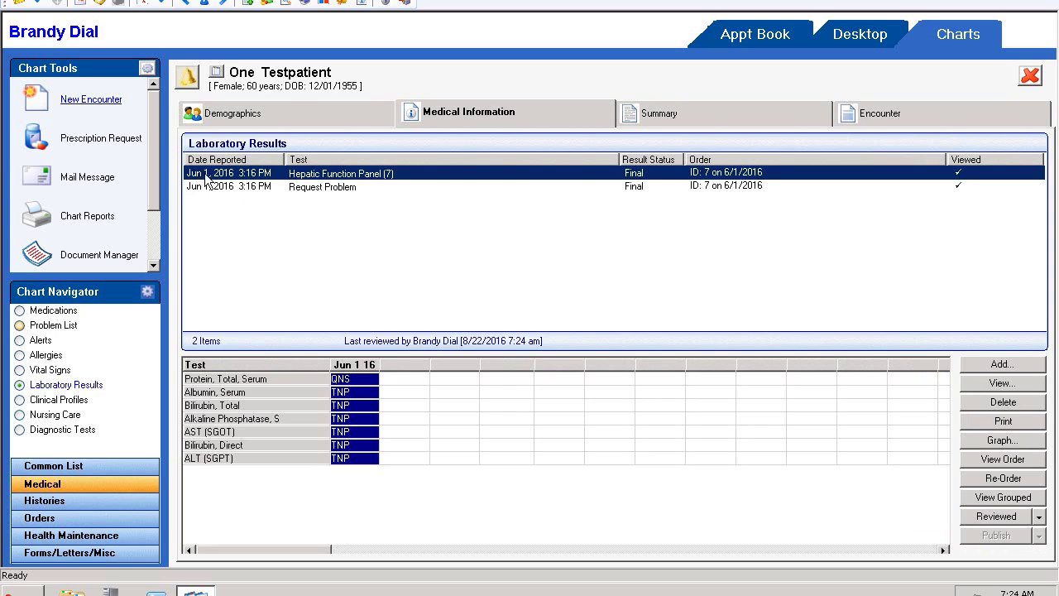
pyautogui.click(309, 188)
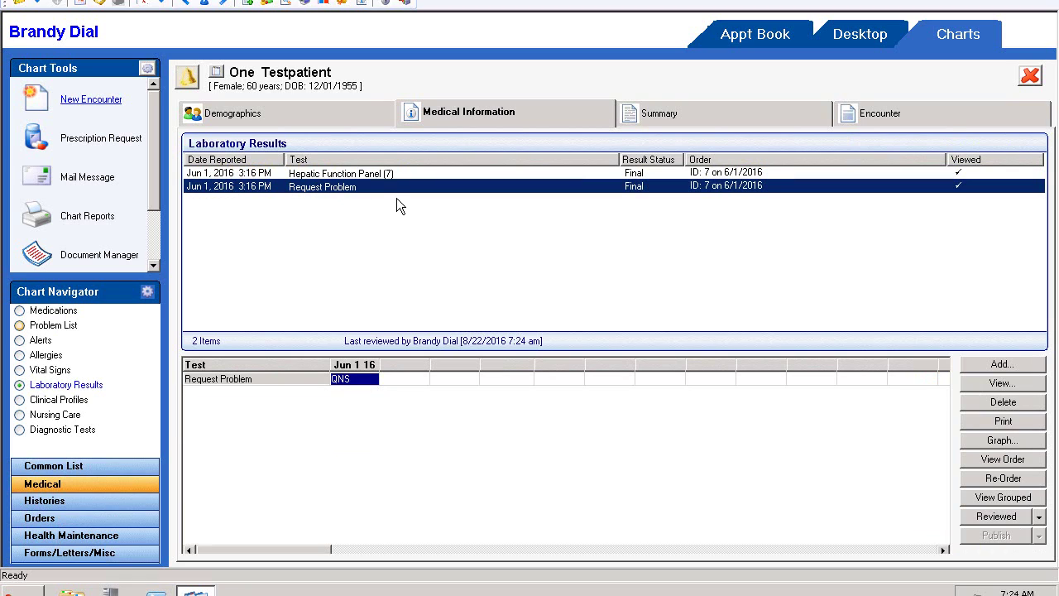
pyautogui.click(369, 174)
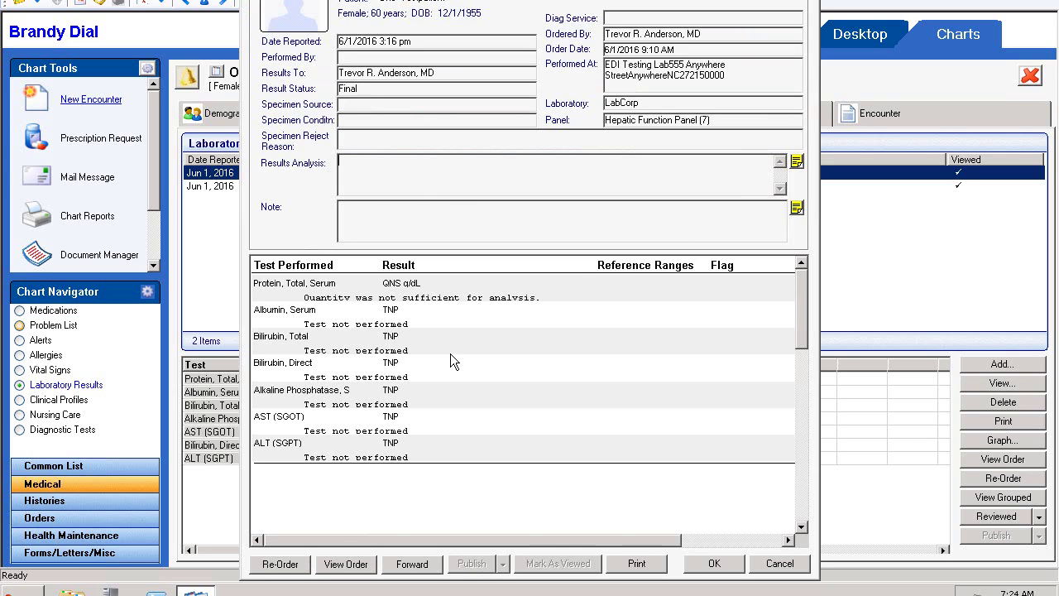
pyautogui.click(800, 562)
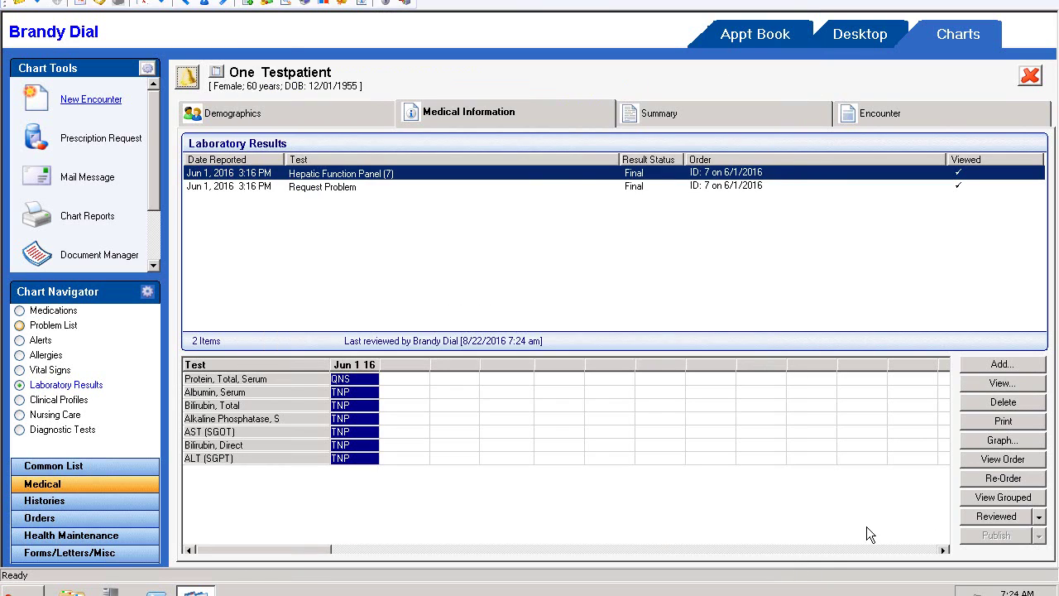
# Step: Review the patient's laboratory results grouped together with the open orders and mark all of them as viewed
pyautogui.click(1031, 505)
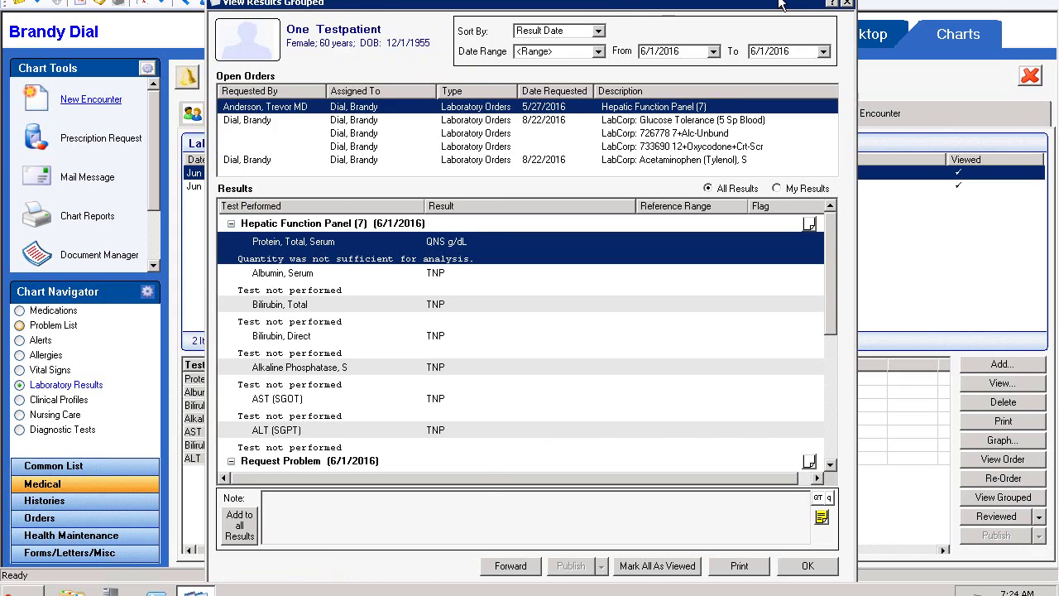
pyautogui.moveTo(629, 3); pyautogui.dragTo(783, 0)
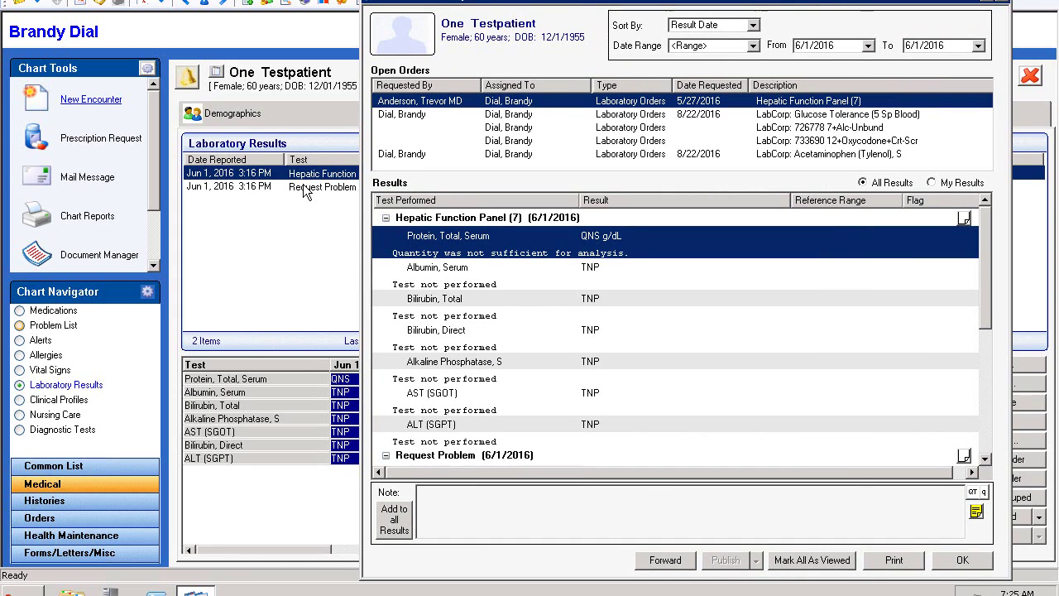
pyautogui.click(986, 459)
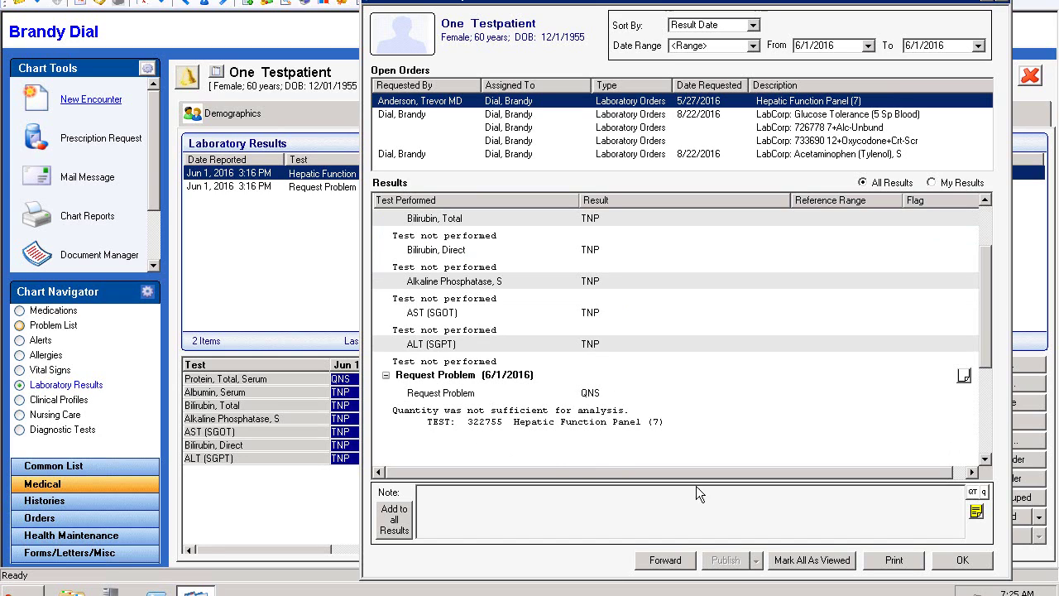
pyautogui.click(807, 563)
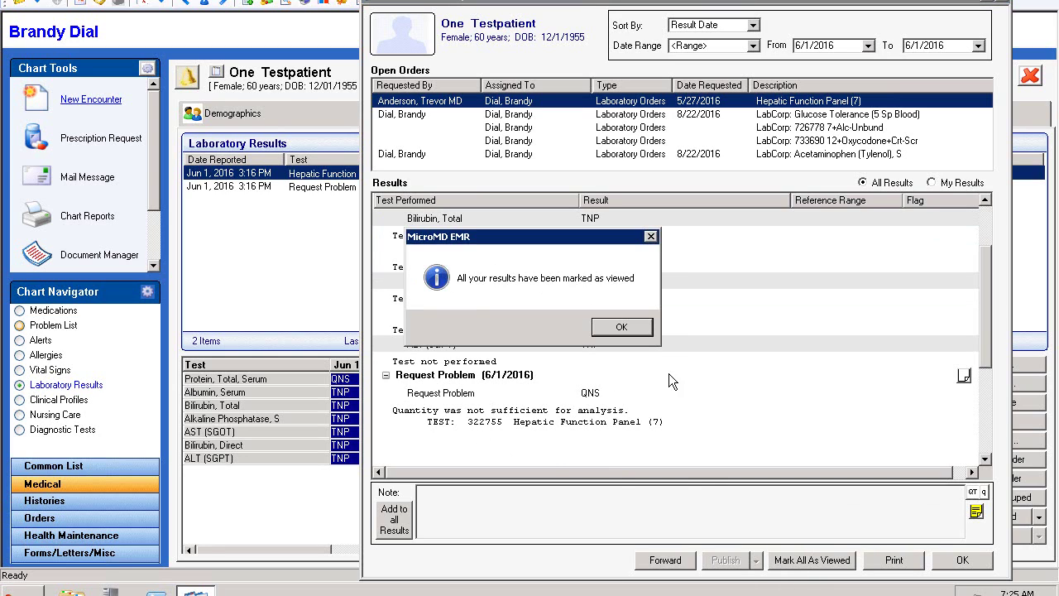
pyautogui.click(634, 328)
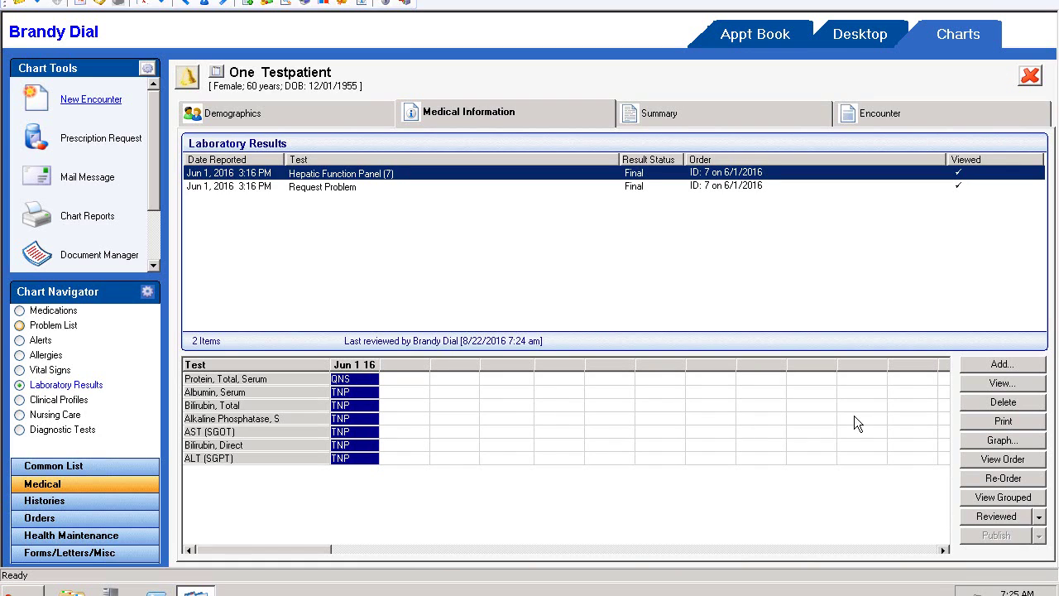
# Step: View the graph of the Protein, Total, Serum results and close it again
pyautogui.click(990, 447)
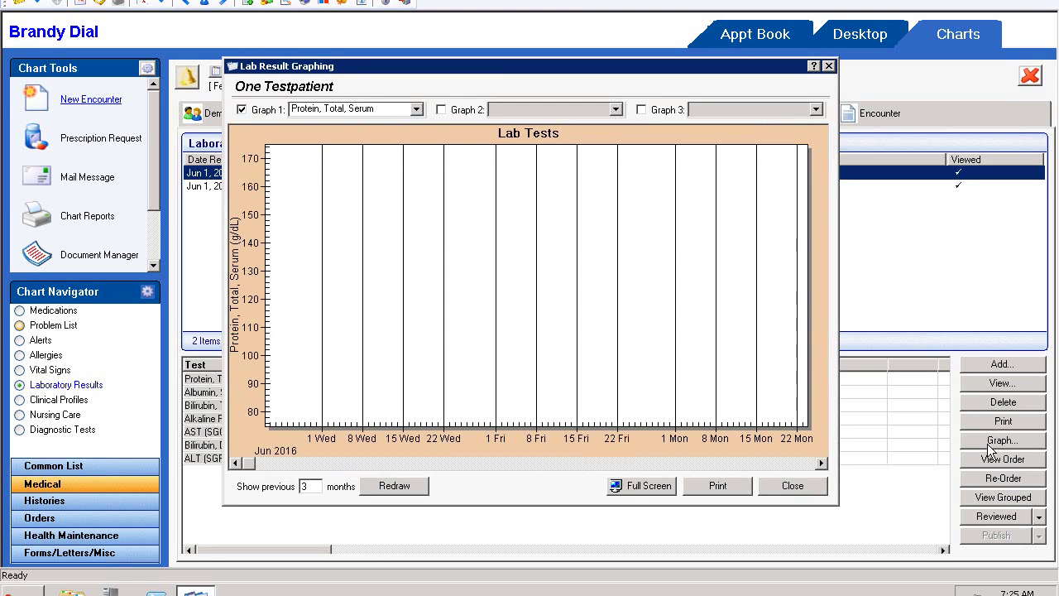
pyautogui.click(781, 490)
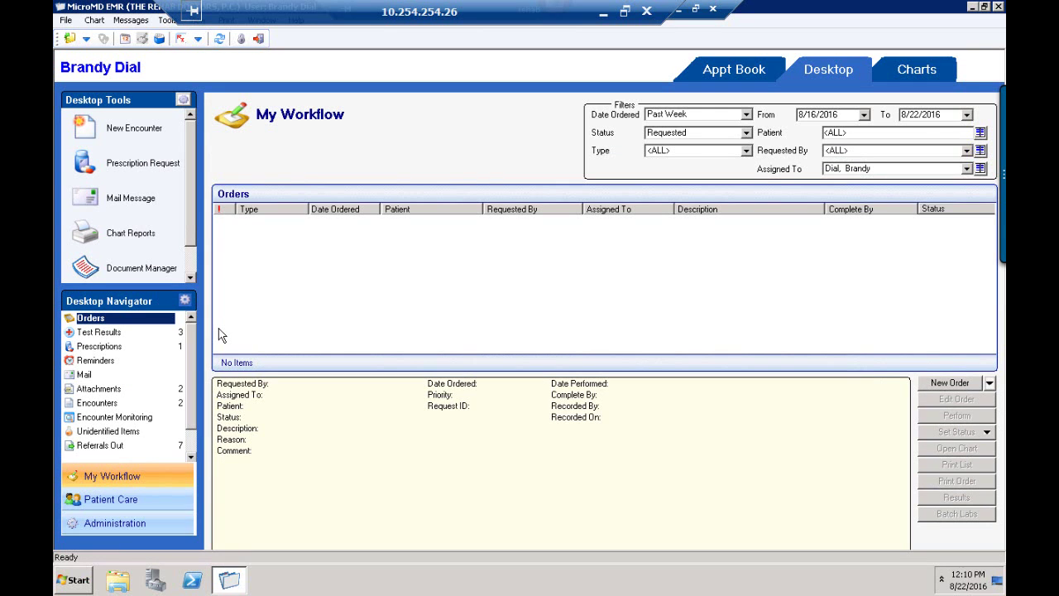
# Step: Filter the Desktop's orders list to orders from the Past Month with the status Requested
pyautogui.click(726, 114)
pyautogui.click(675, 168)
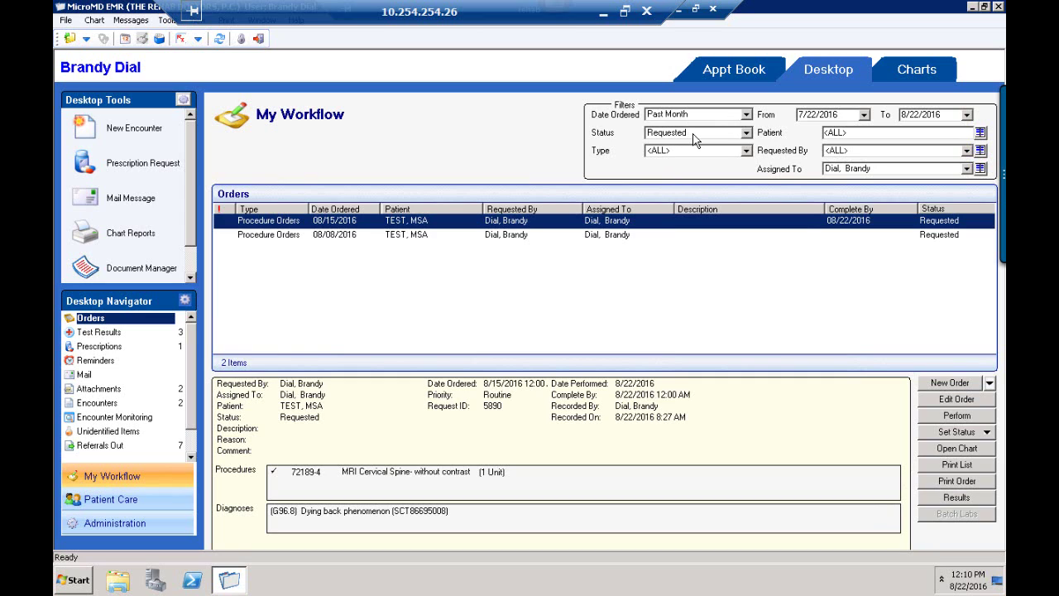
pyautogui.click(695, 137)
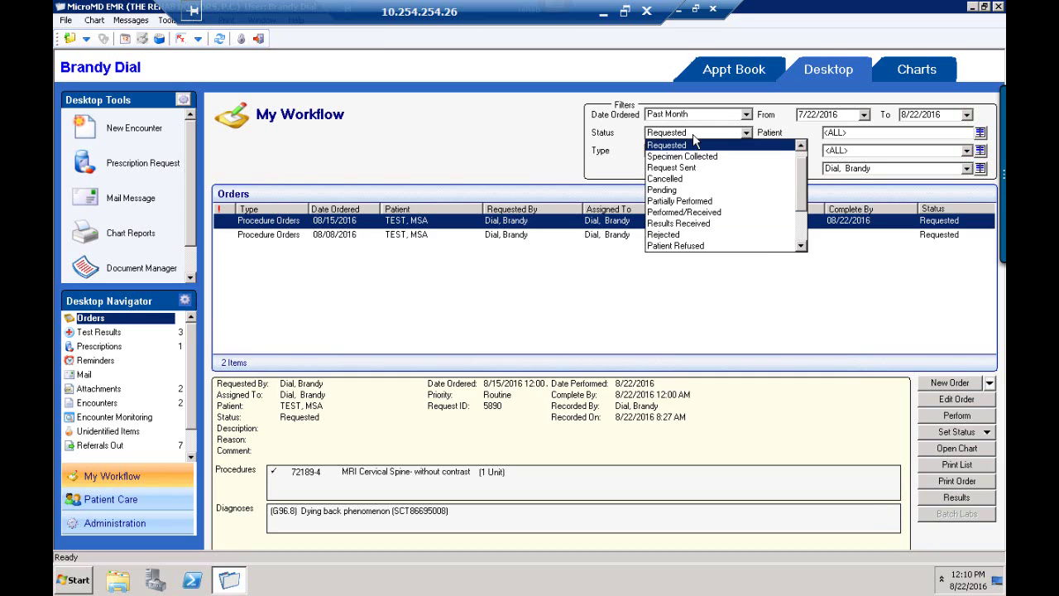
pyautogui.click(694, 145)
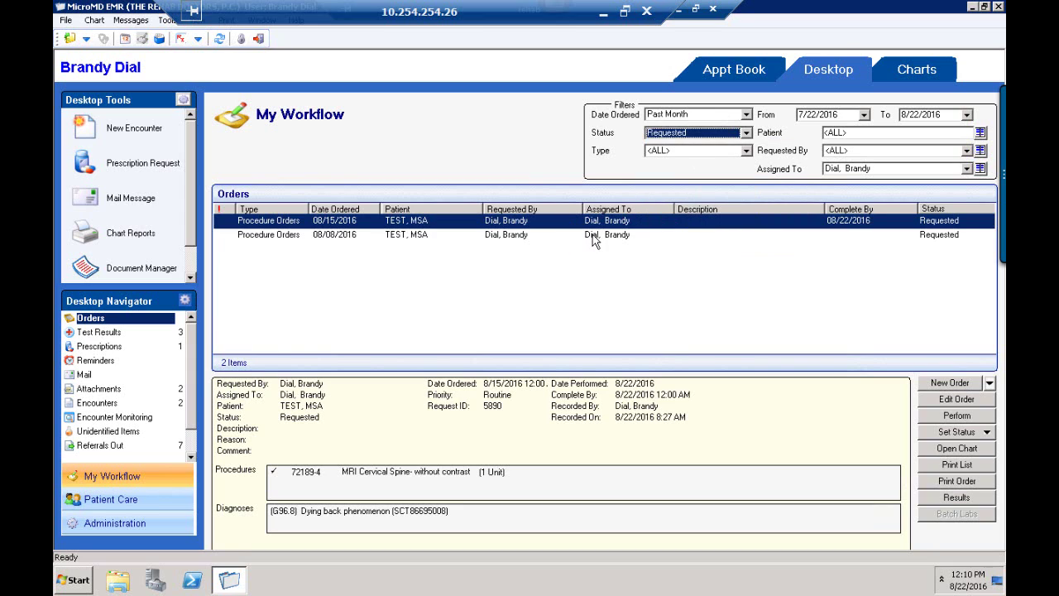
# Step: Review the details of both requested procedure orders, MRI Cervical Spine and ARTHOROGRAPHY, WRIST
pyautogui.click(596, 237)
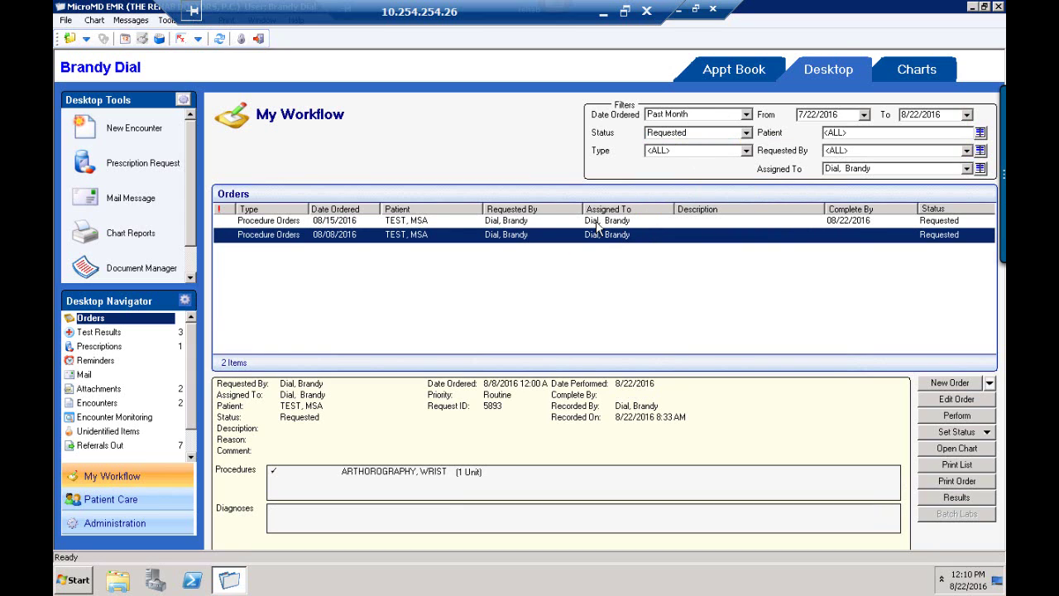
pyautogui.click(596, 221)
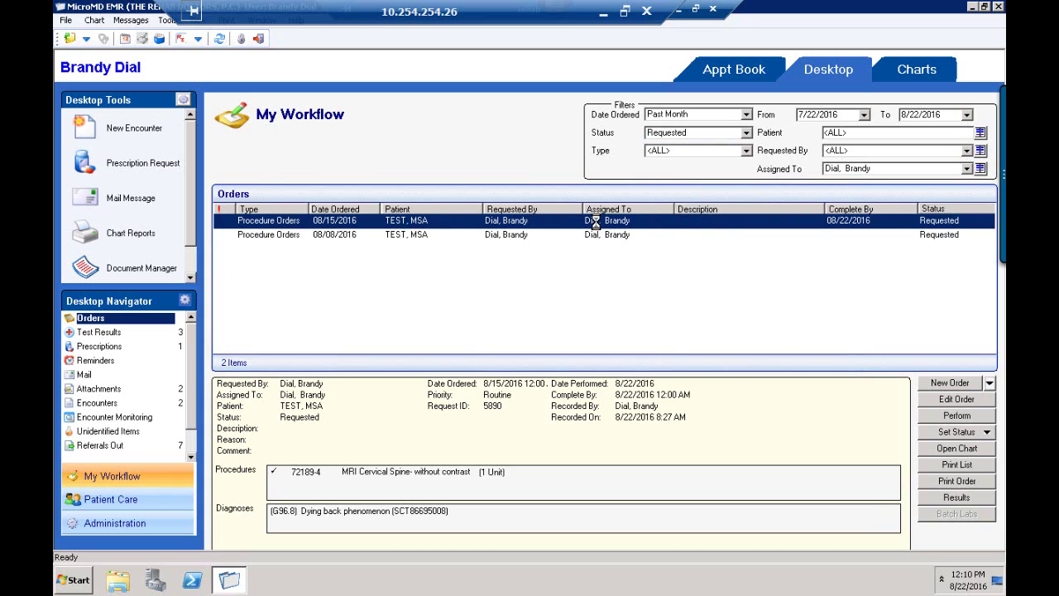
pyautogui.click(599, 239)
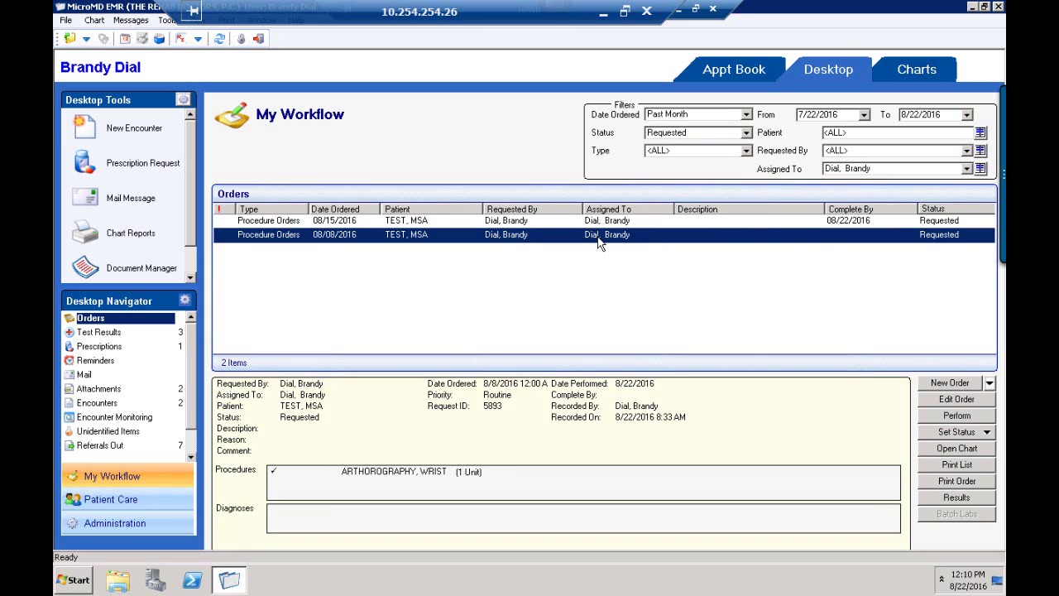
pyautogui.click(599, 227)
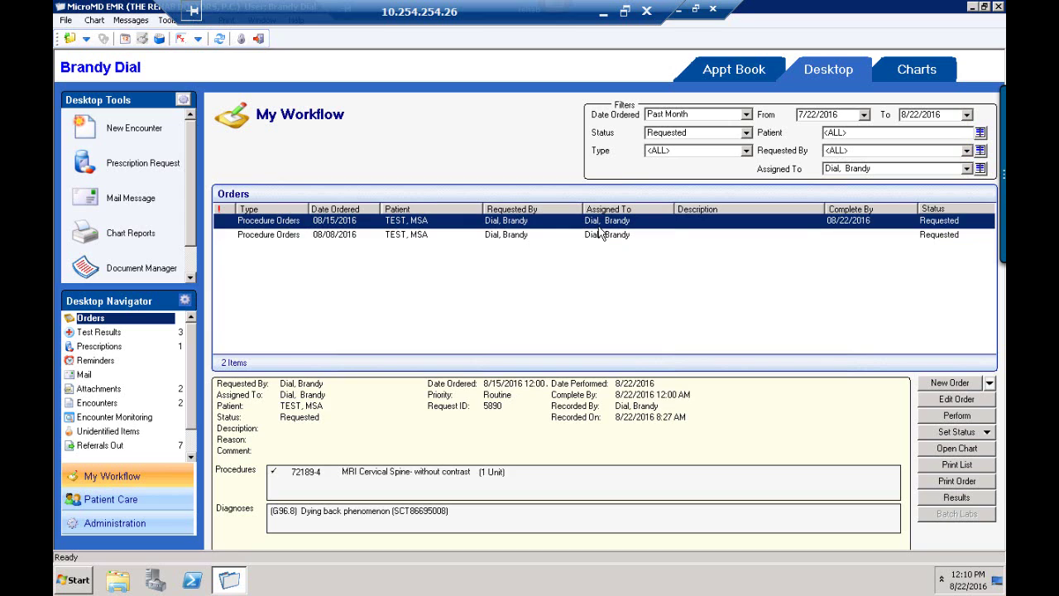
# Step: Filter the orders by status Request Sent and select the LabCorp: Glucose Tolerance (5 Sp Blood) lab order
pyautogui.click(747, 134)
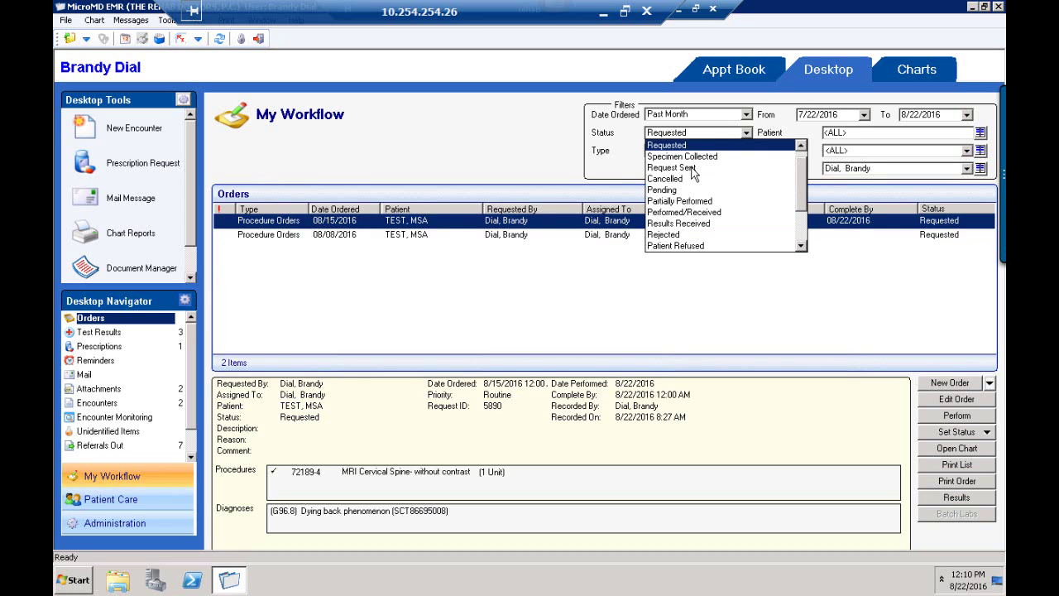
pyautogui.press('Escape')
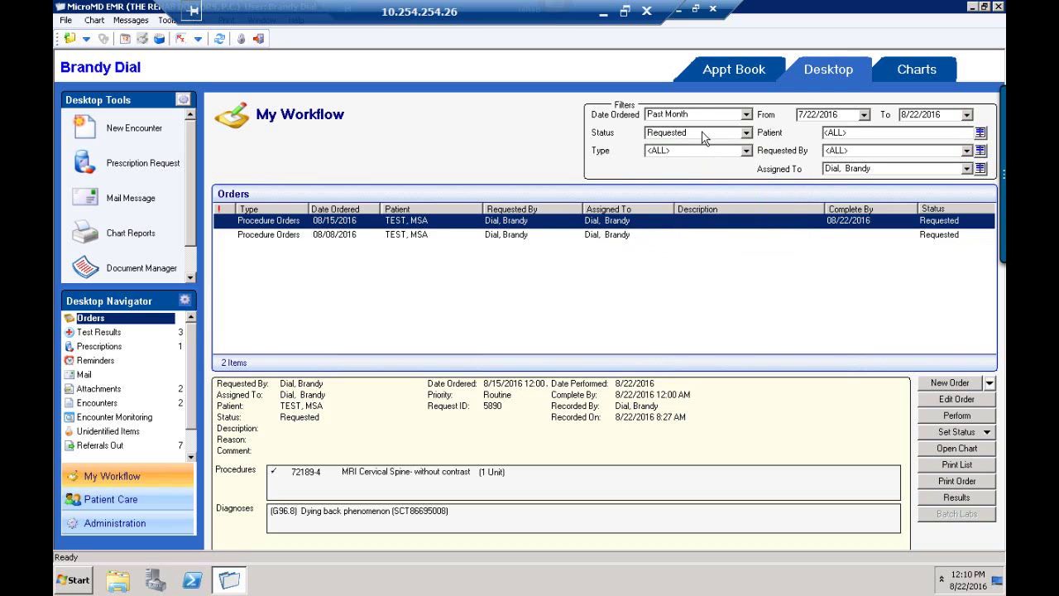
pyautogui.click(701, 135)
pyautogui.click(694, 168)
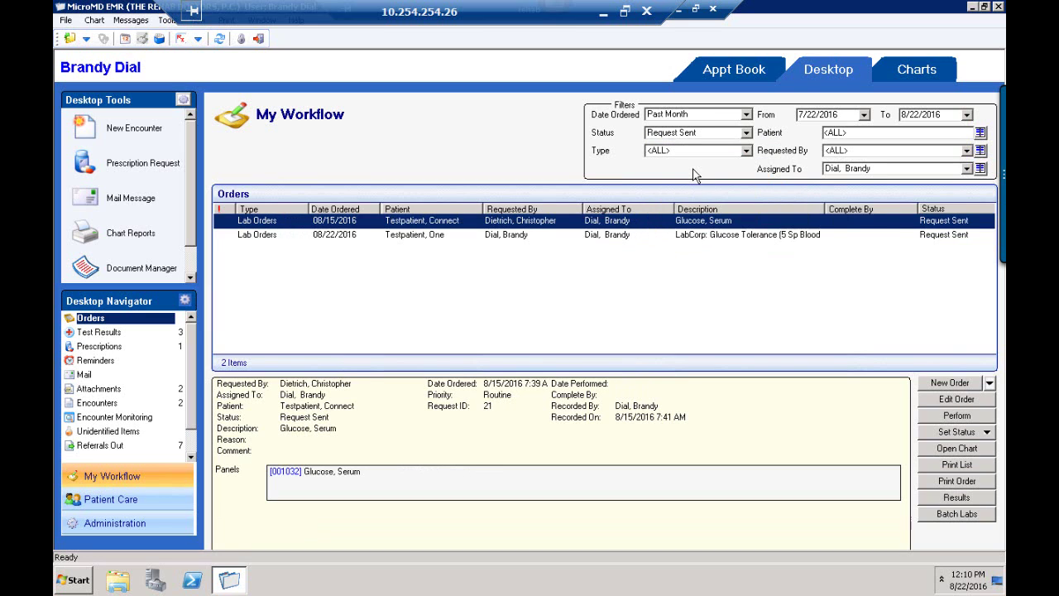
pyautogui.click(745, 237)
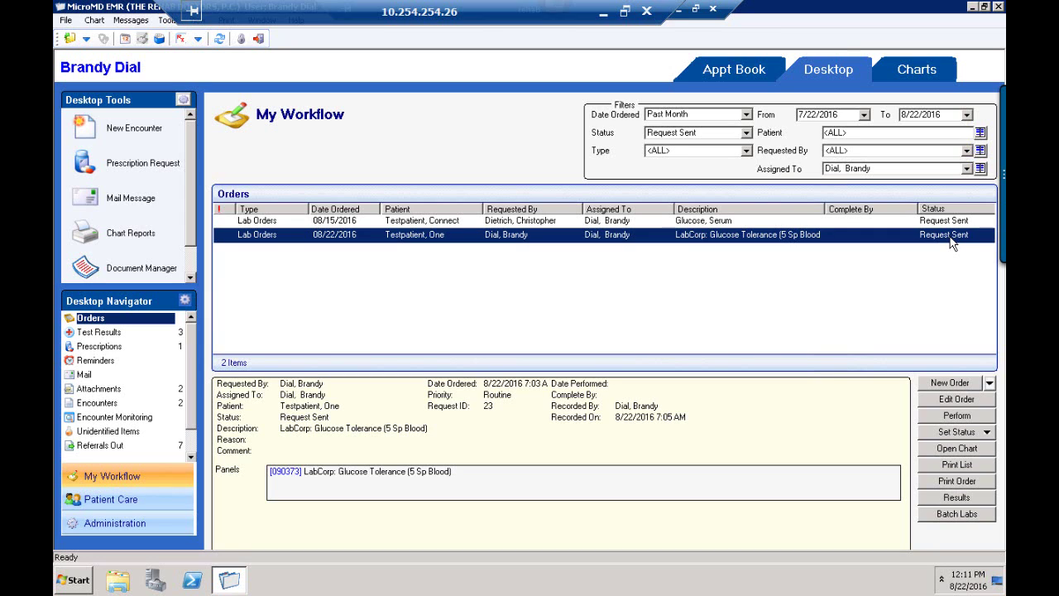
# Step: View the status choices and other actions available for the selected Glucose Tolerance order without changing it
pyautogui.click(952, 436)
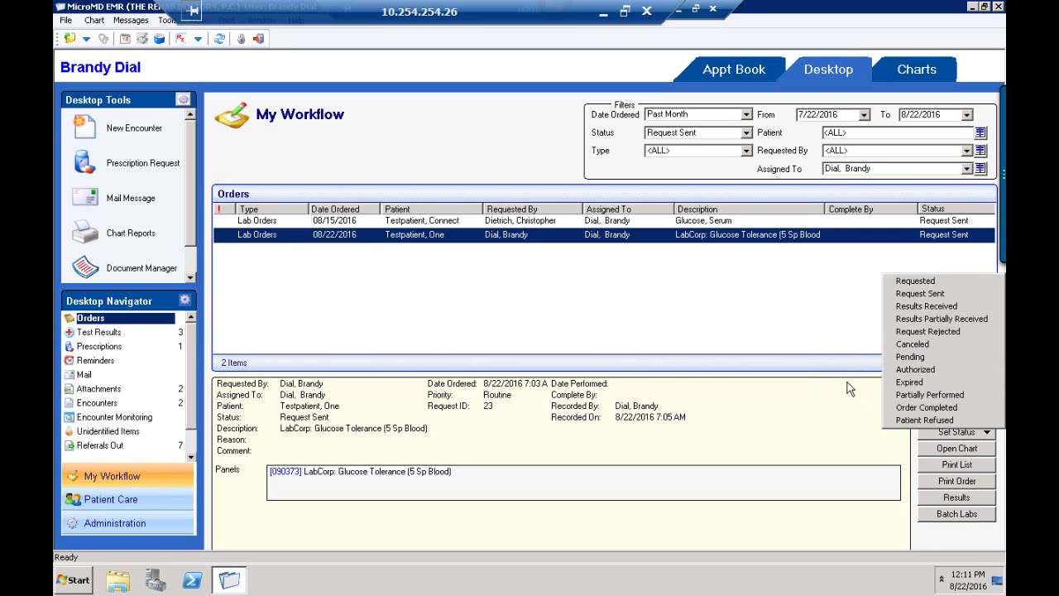
pyautogui.rightClick(644, 247)
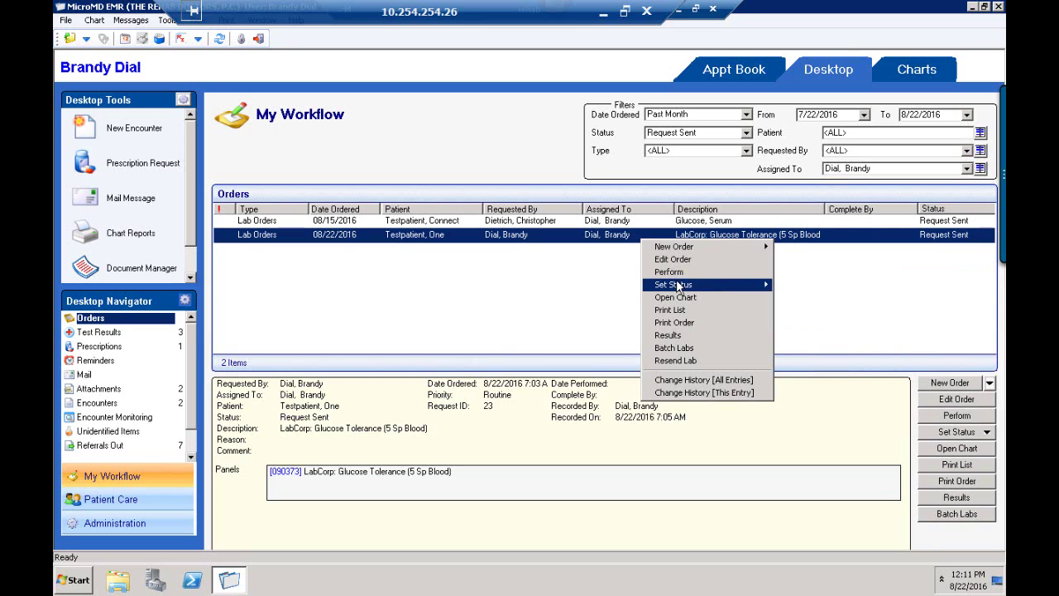
pyautogui.moveTo(677, 286)
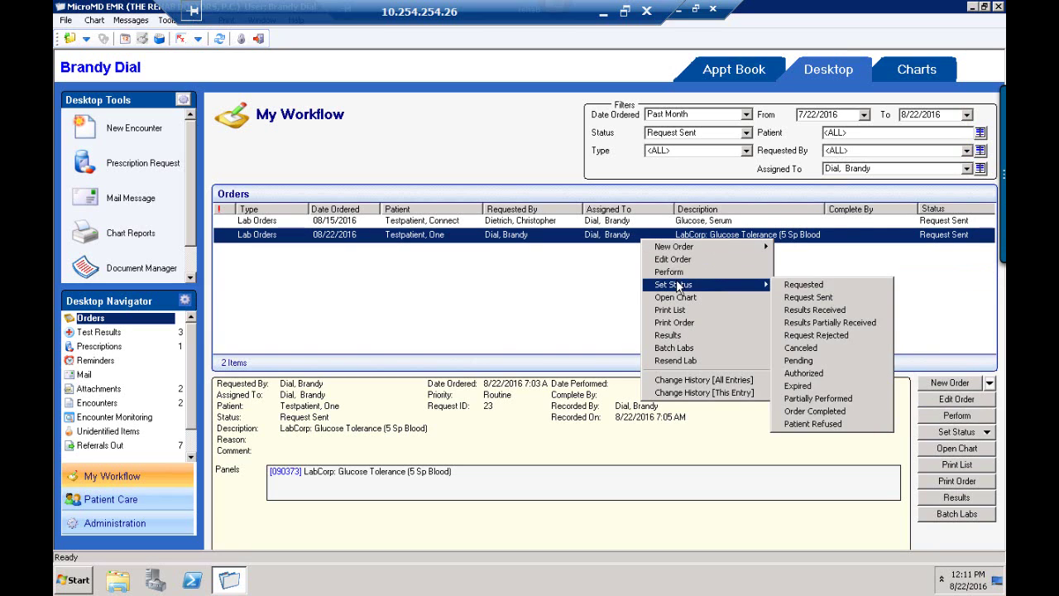
pyautogui.click(941, 241)
pyautogui.click(960, 431)
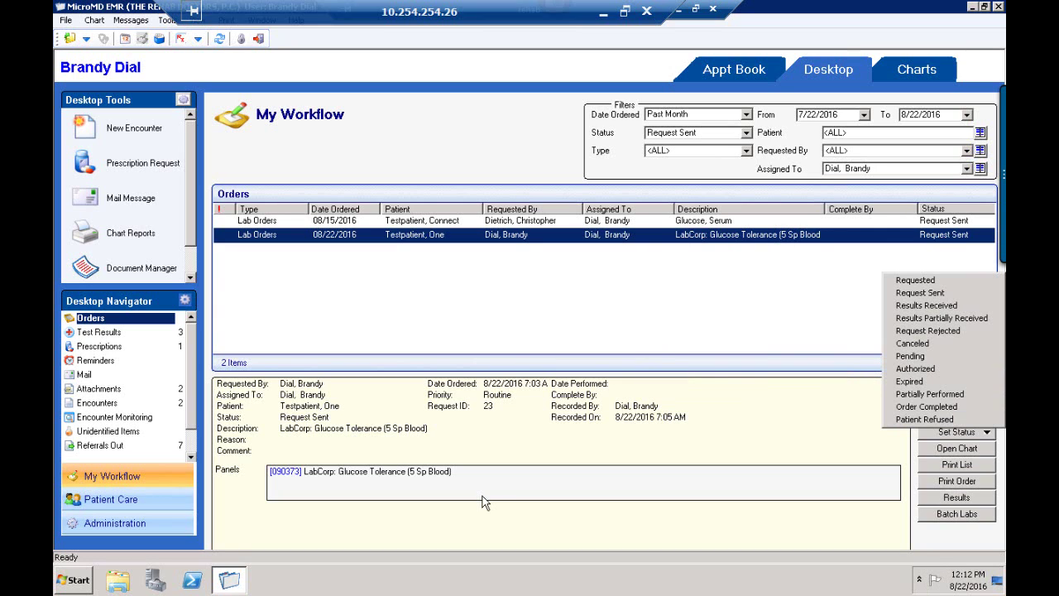
# Step: Open the Glucose Tolerance lab order for editing and set its order status to Requested
pyautogui.rightClick(588, 240)
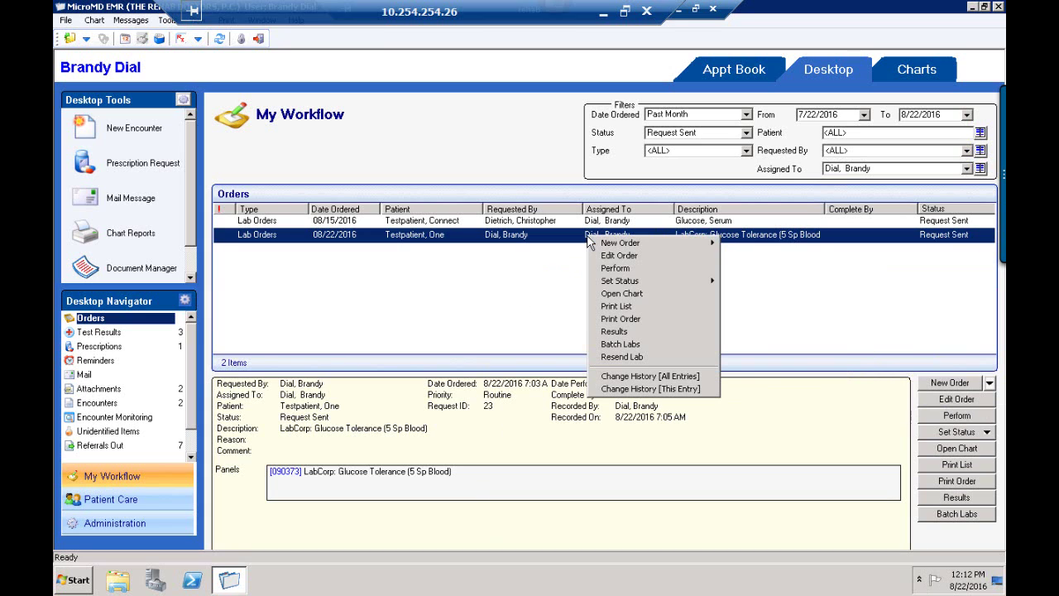
pyautogui.click(619, 255)
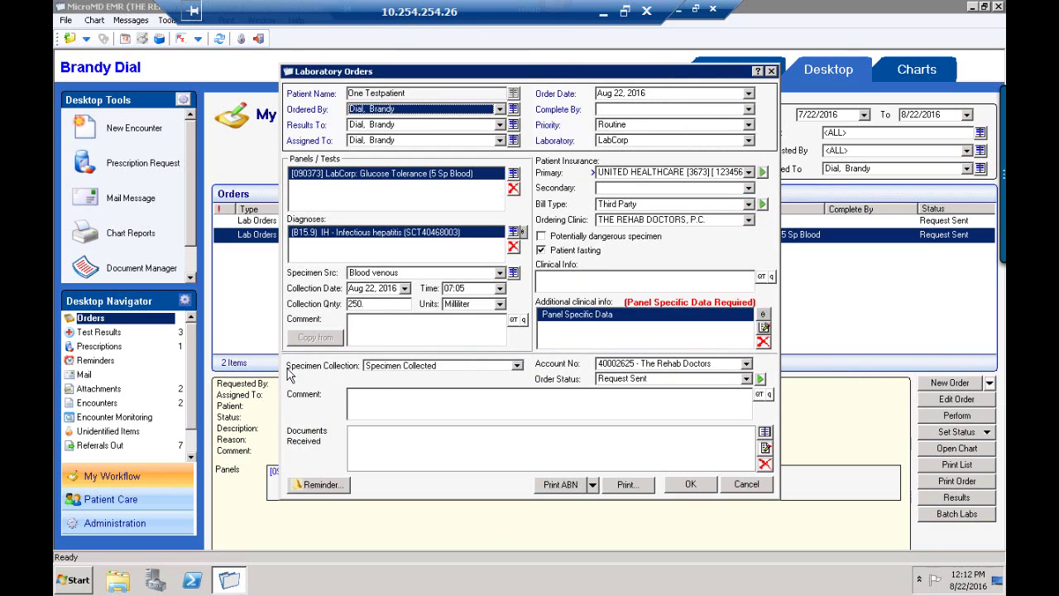
pyautogui.click(406, 370)
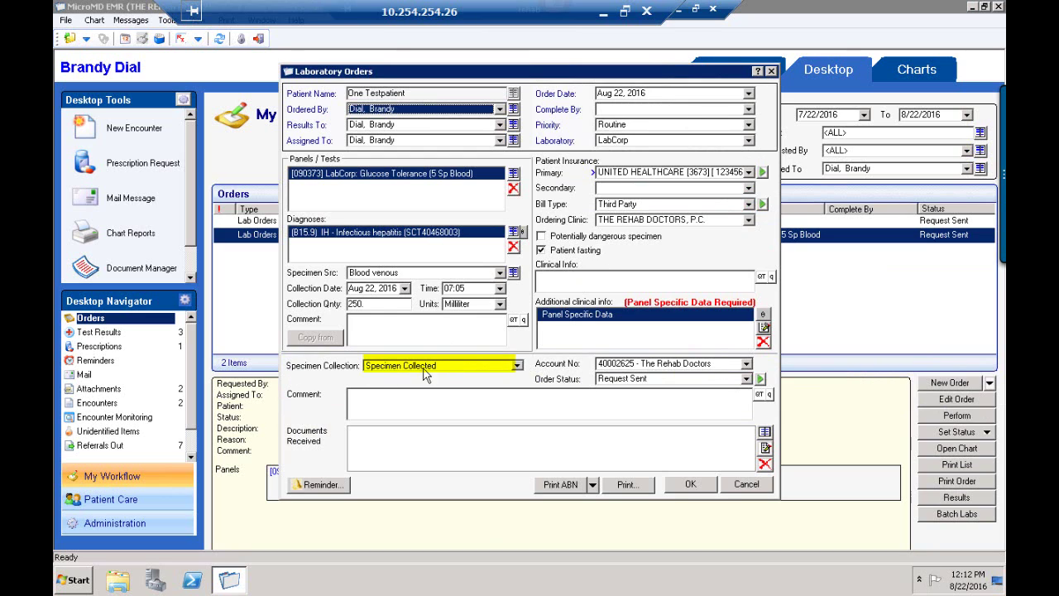
pyautogui.click(631, 383)
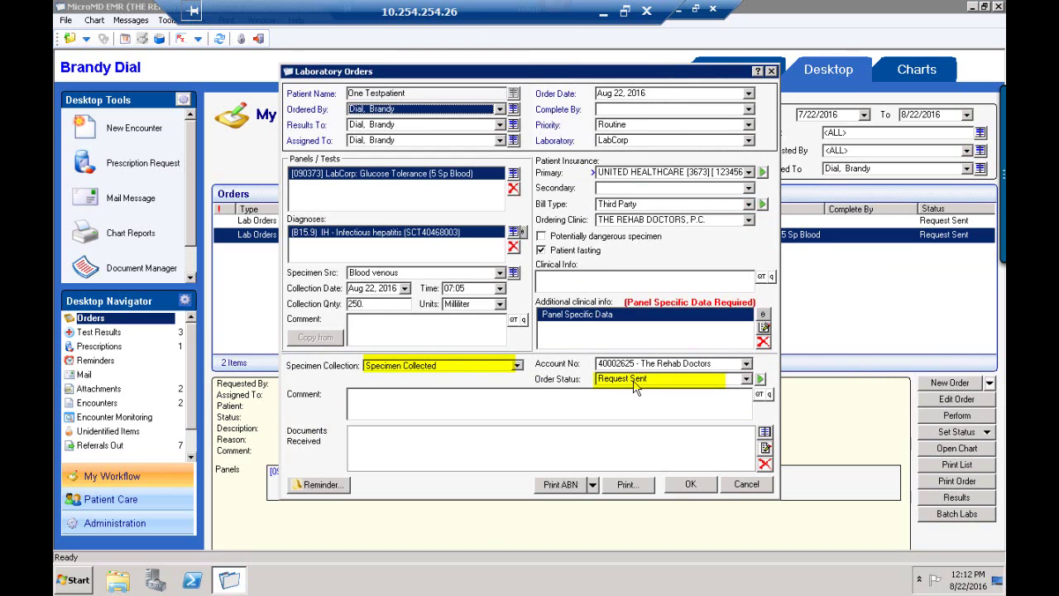
pyautogui.click(631, 382)
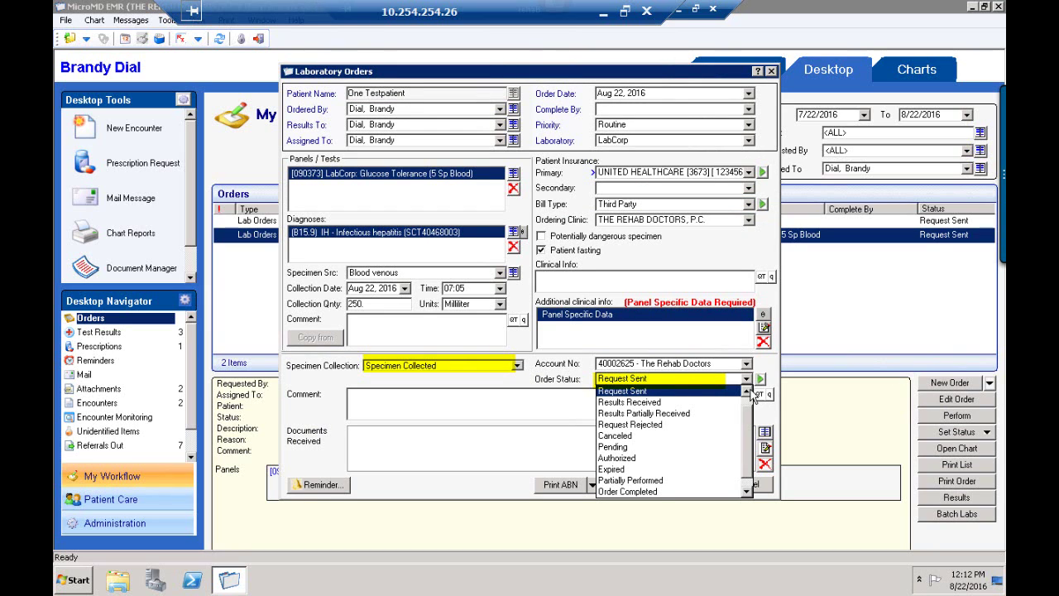
pyautogui.click(749, 393)
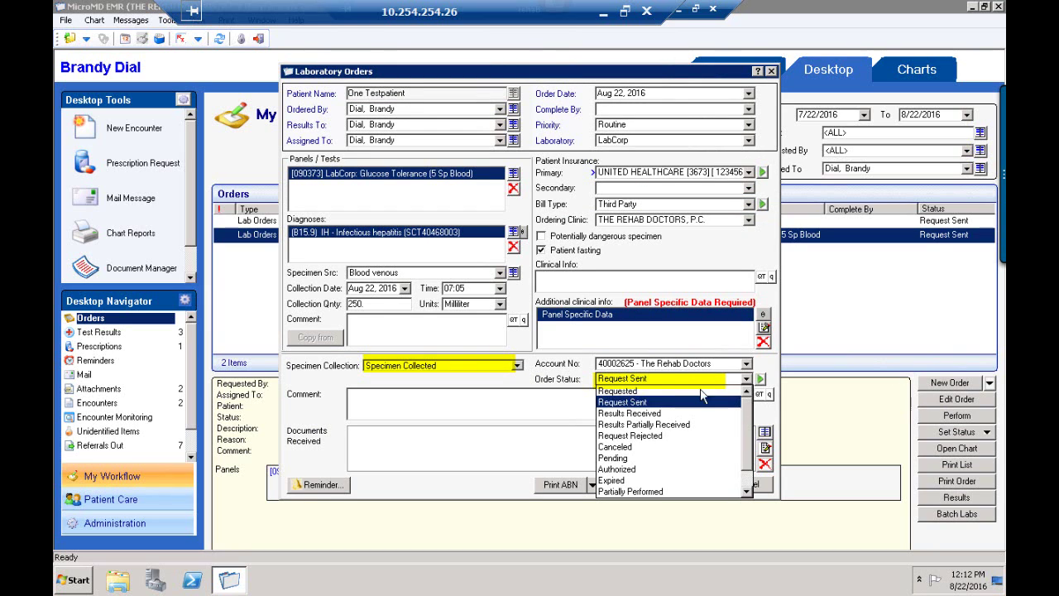
pyautogui.click(622, 391)
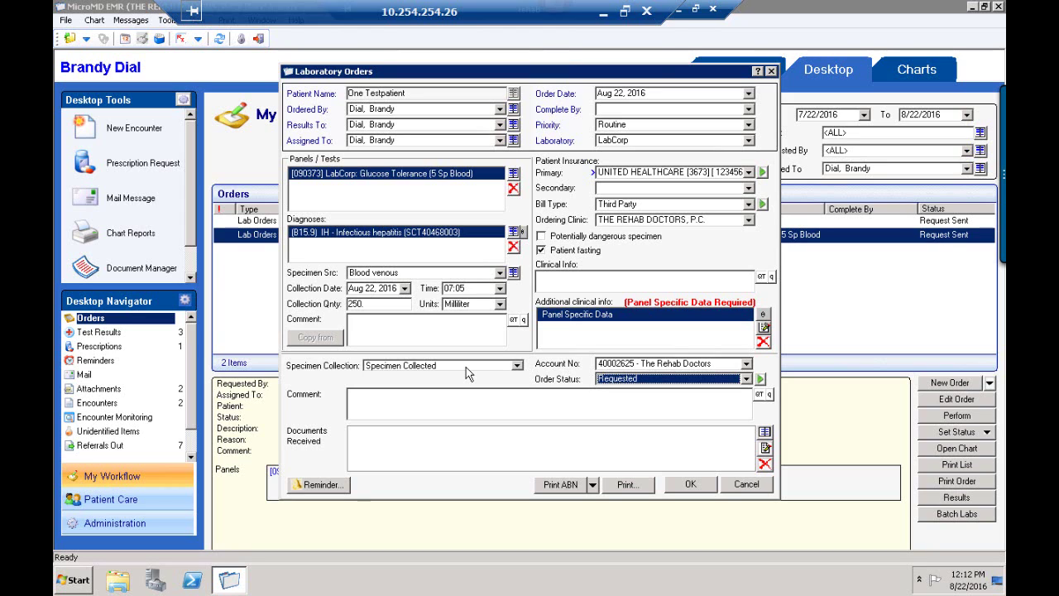
# Step: Set the Glucose Tolerance order's status to Canceled and save the order without printing it
pyautogui.click(654, 380)
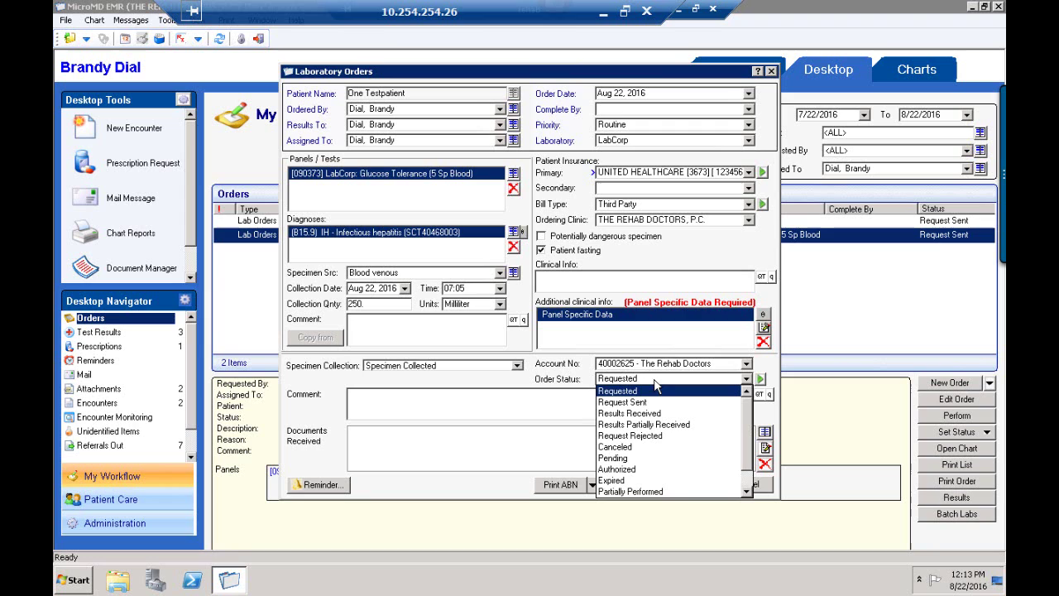
pyautogui.click(632, 447)
pyautogui.click(690, 484)
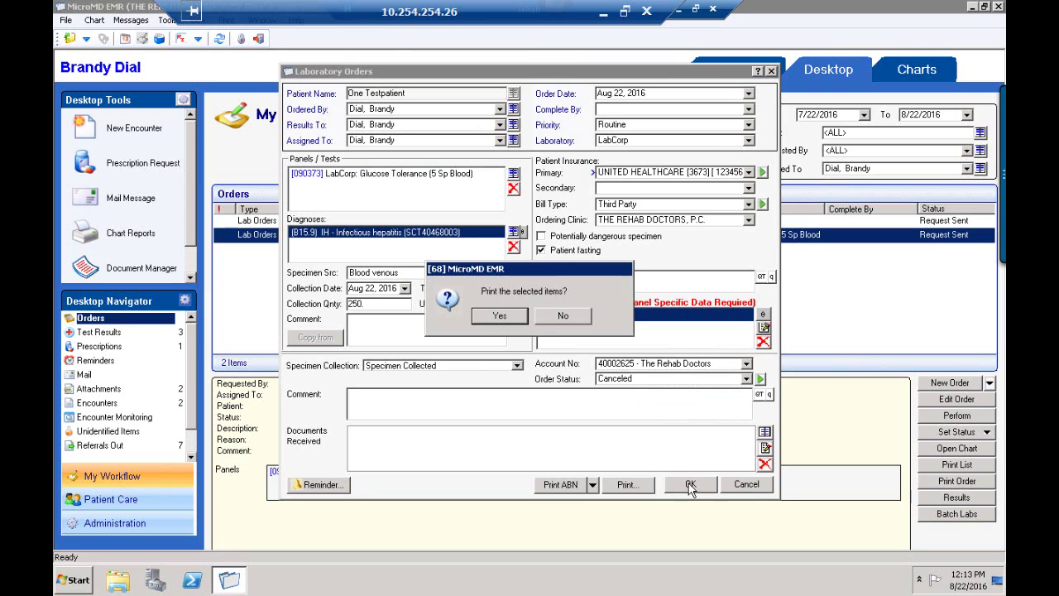
pyautogui.click(562, 319)
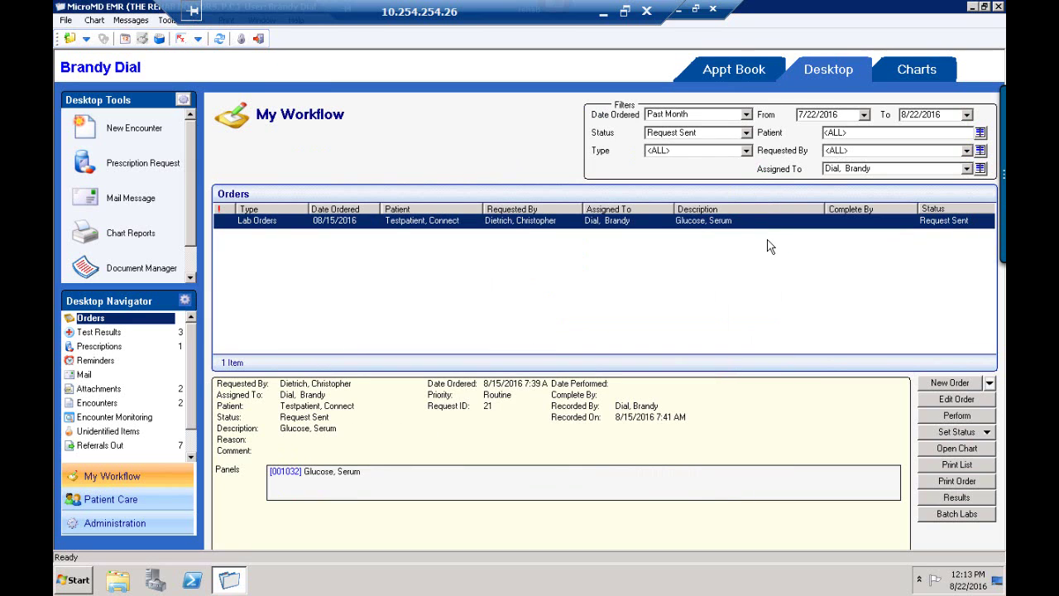
# Step: Filter the orders list to Cancelled orders of type Lab Orders and sort it by description
pyautogui.click(717, 137)
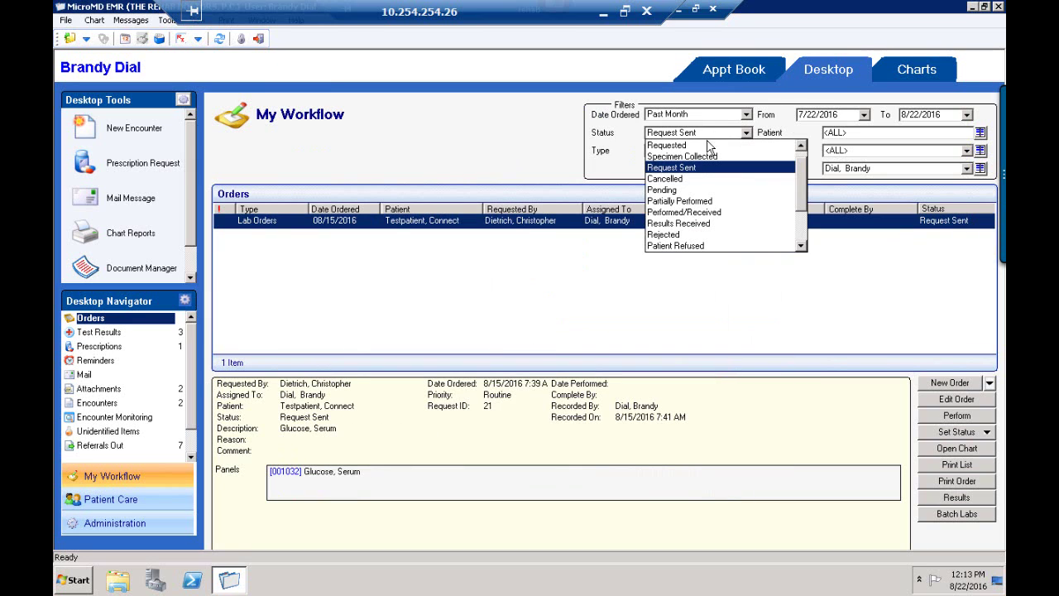
pyautogui.click(687, 178)
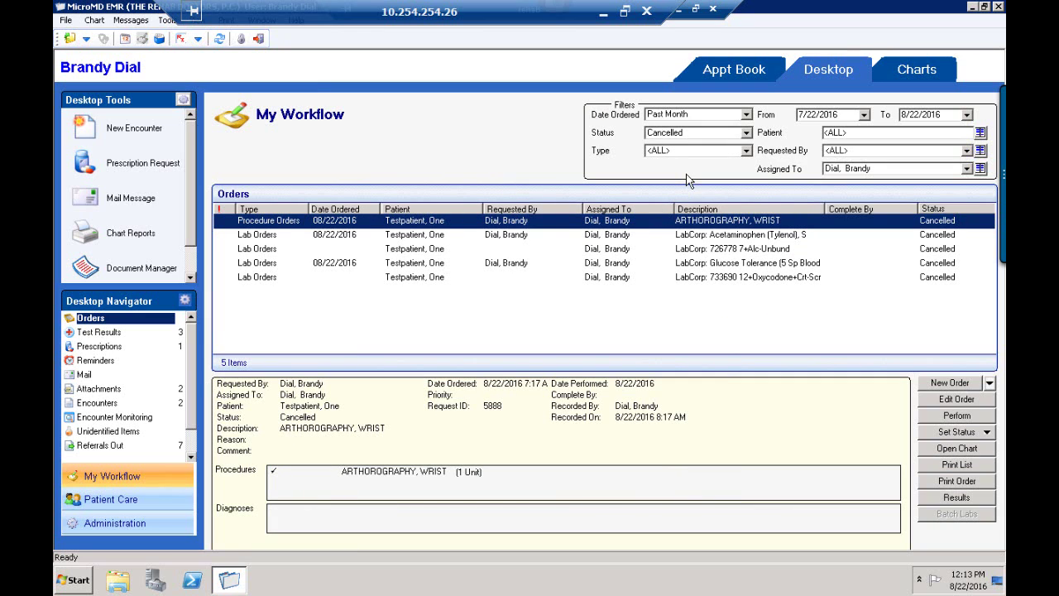
pyautogui.click(92, 318)
pyautogui.click(681, 153)
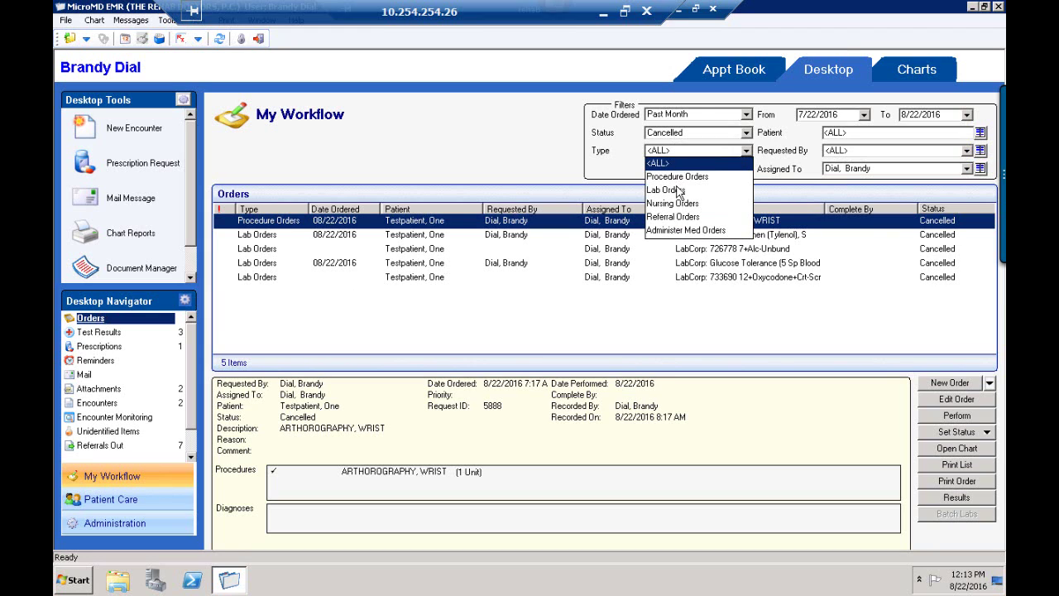
pyautogui.click(680, 190)
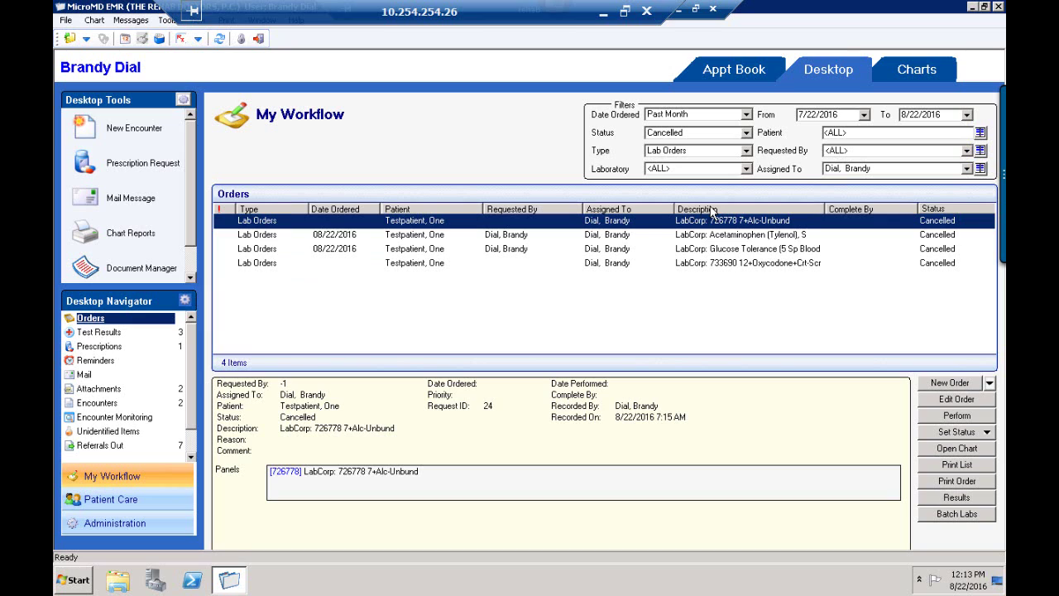
pyautogui.click(416, 211)
pyautogui.click(687, 210)
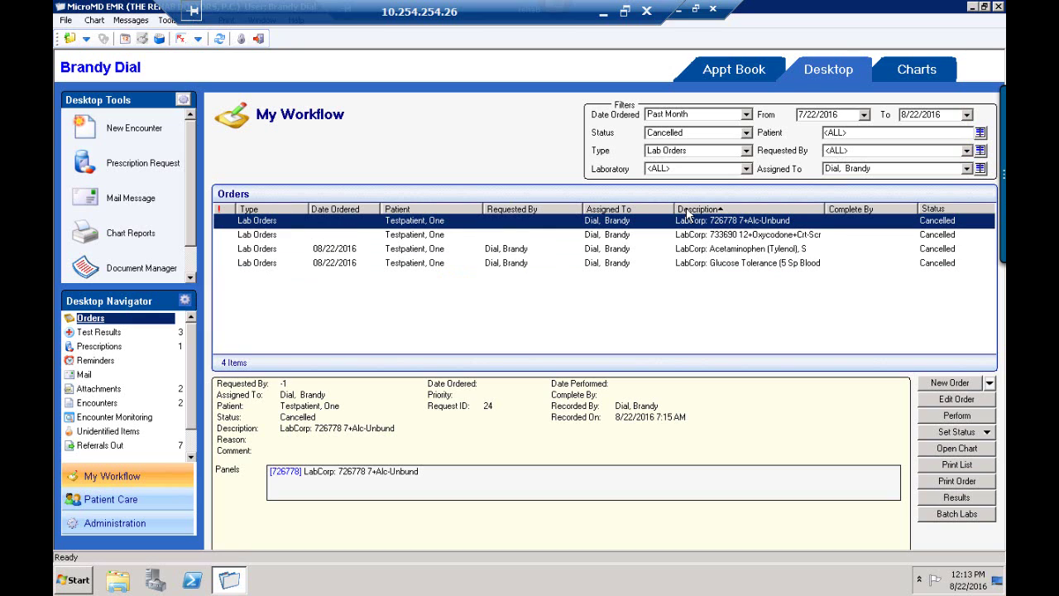
# Step: Change the orders filters to Yesterday as the date ordered and <ALL> as the status
pyautogui.click(677, 117)
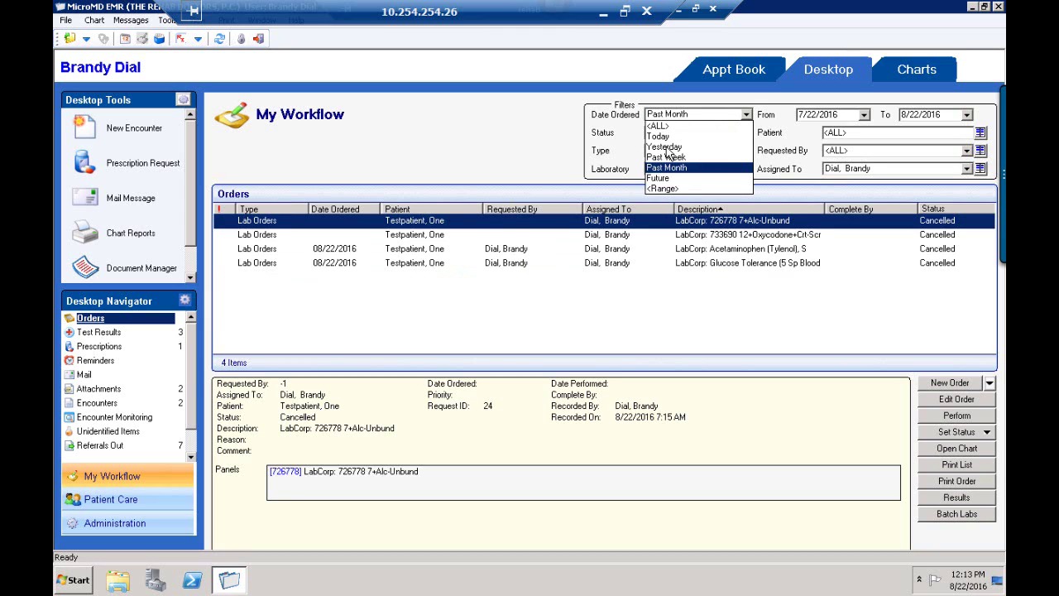
pyautogui.click(665, 147)
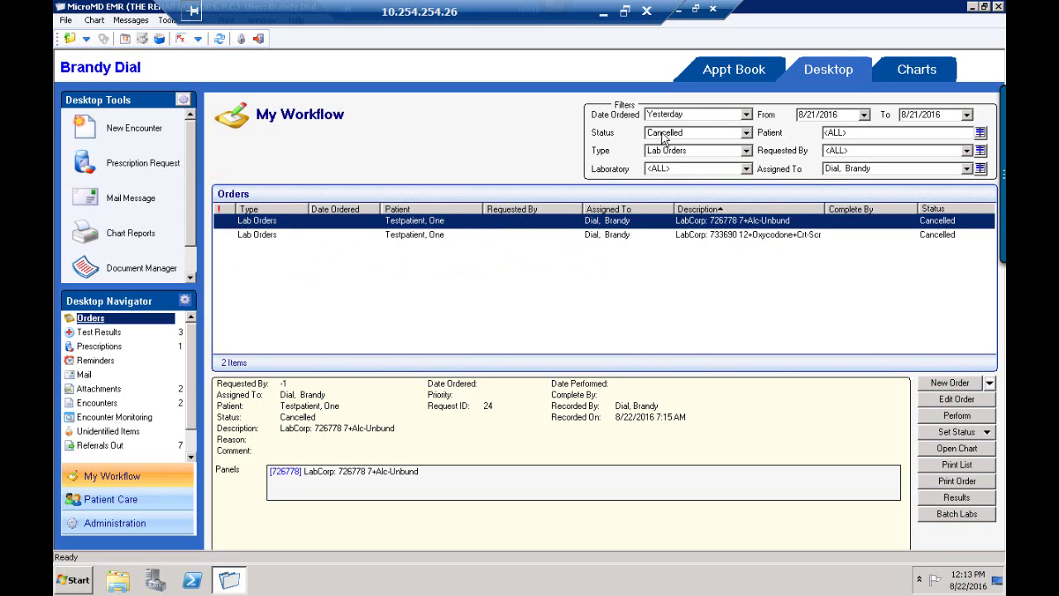
pyautogui.click(663, 134)
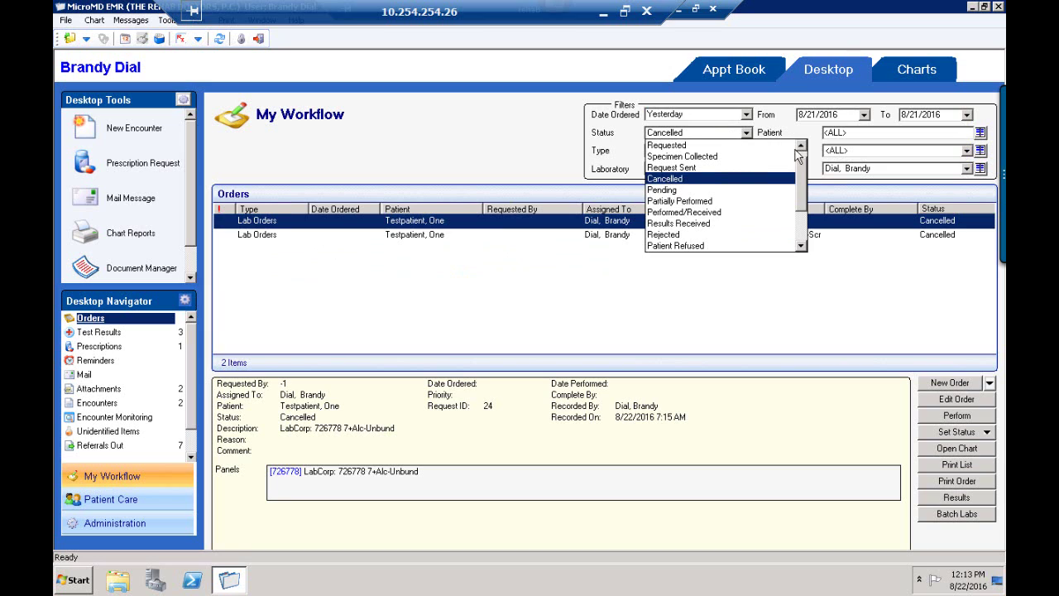
pyautogui.click(671, 150)
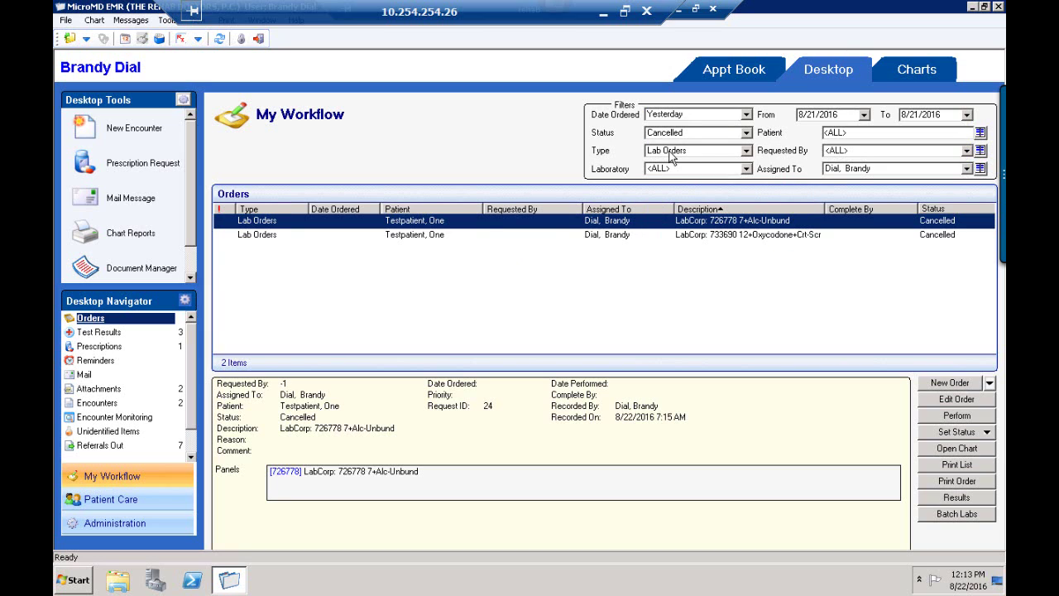
pyautogui.click(746, 152)
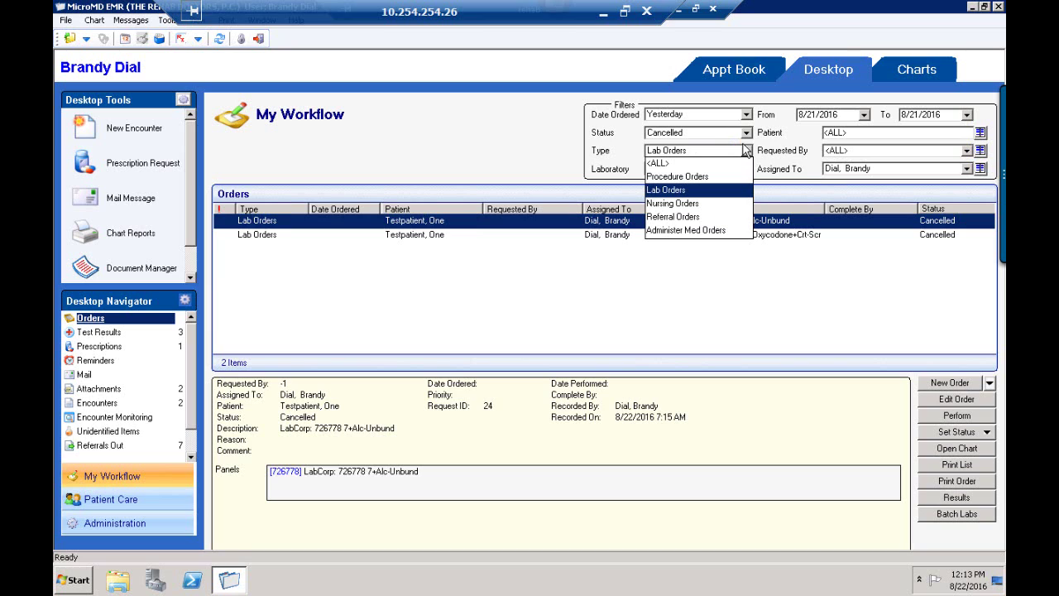
pyautogui.click(747, 133)
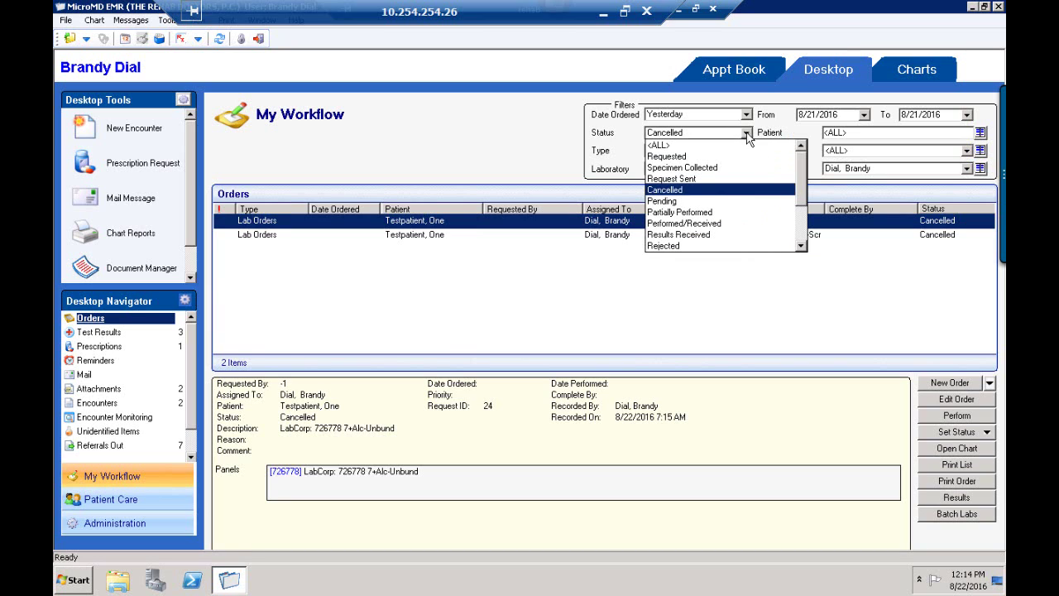
pyautogui.click(690, 146)
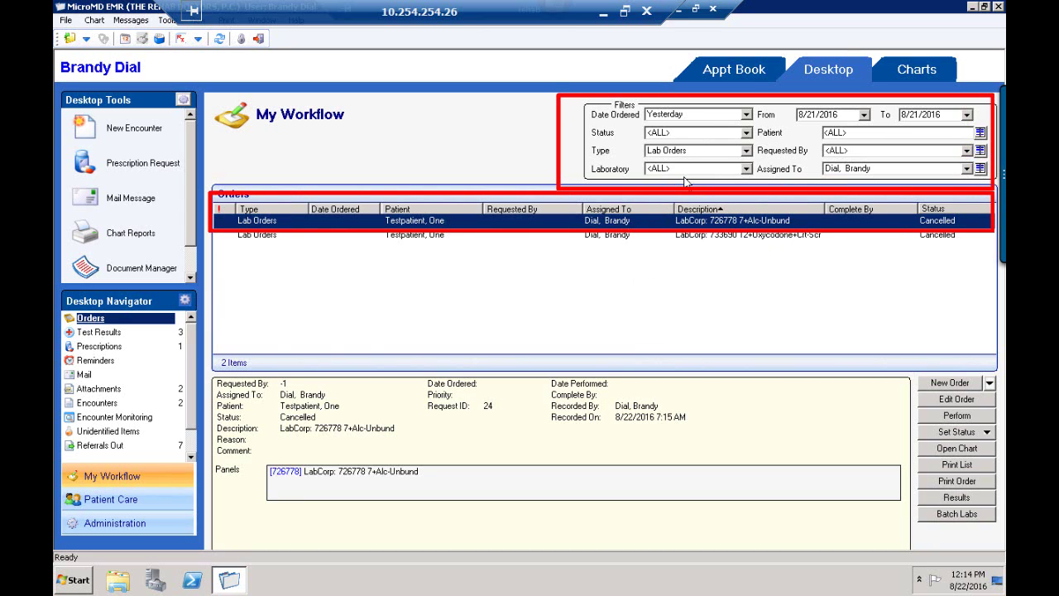
# Step: Sort the orders by assignee, requester and finally patient, and view the actions available for the 726778 7+Alc-Unbund order
pyautogui.click(621, 209)
pyautogui.click(546, 209)
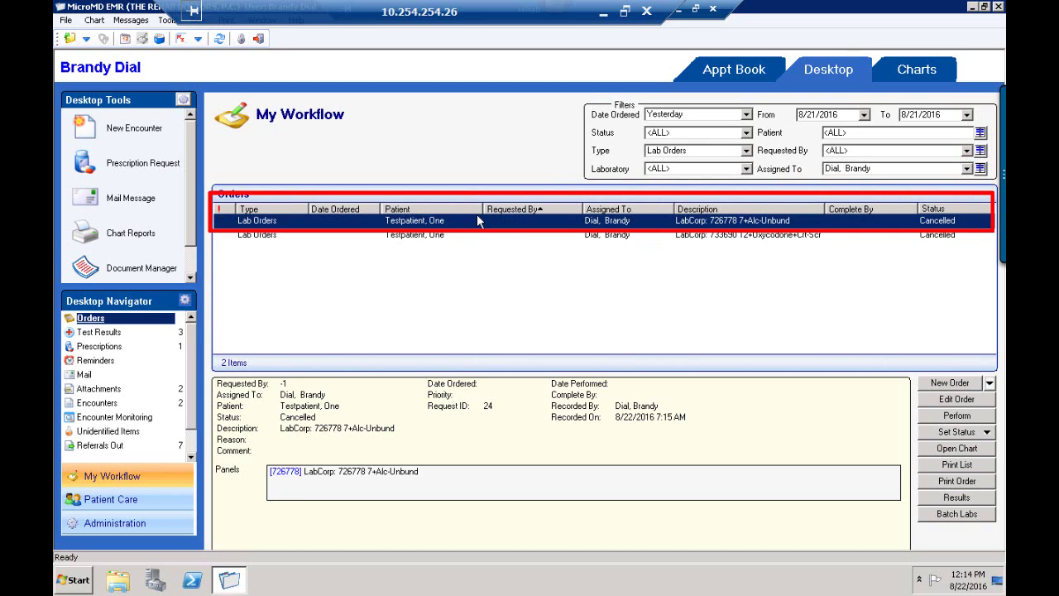
pyautogui.click(446, 211)
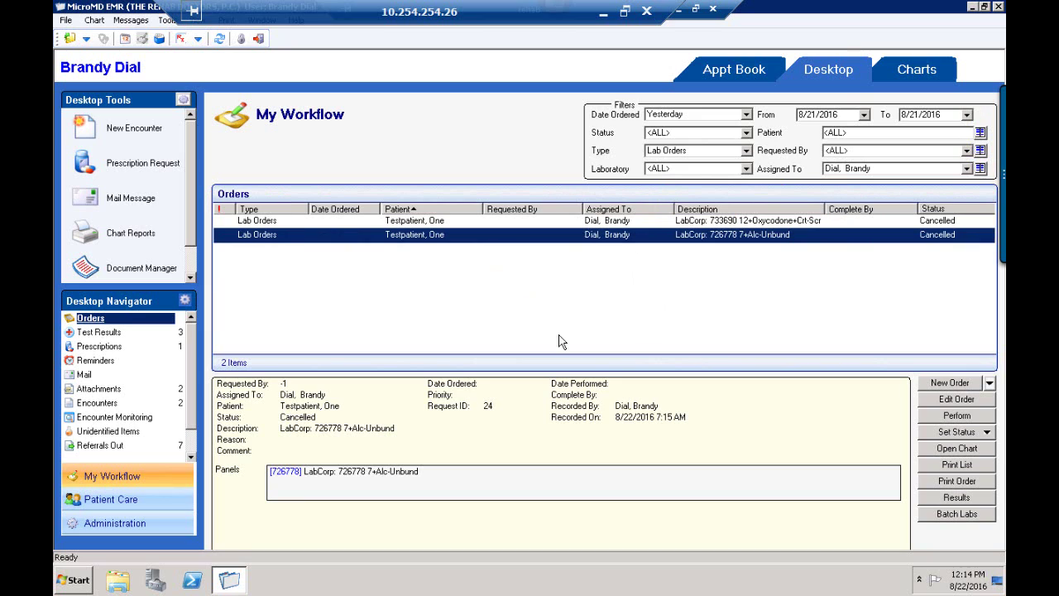
pyautogui.rightClick(559, 238)
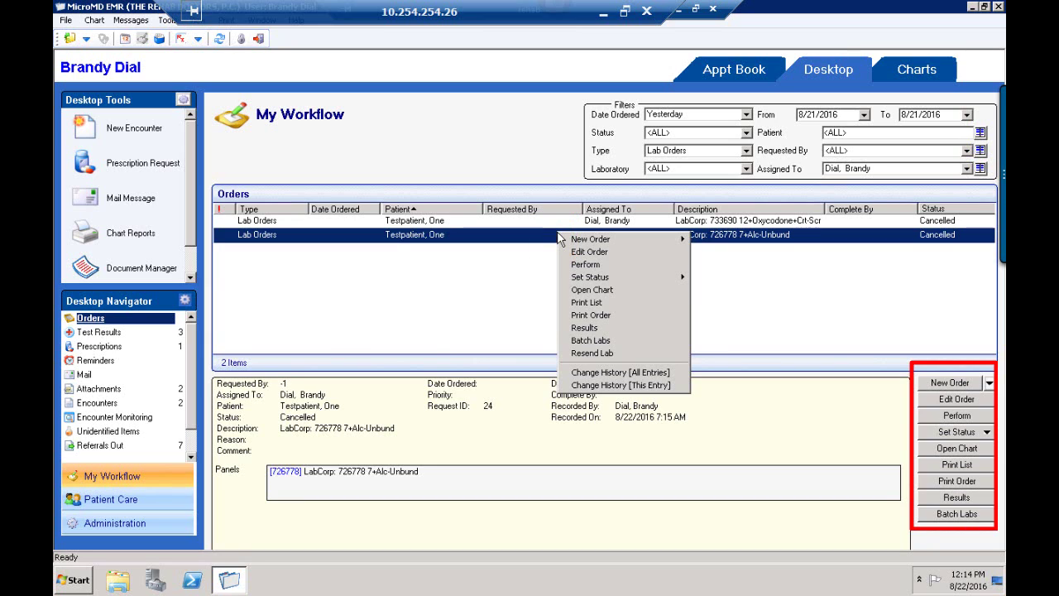
pyautogui.click(503, 273)
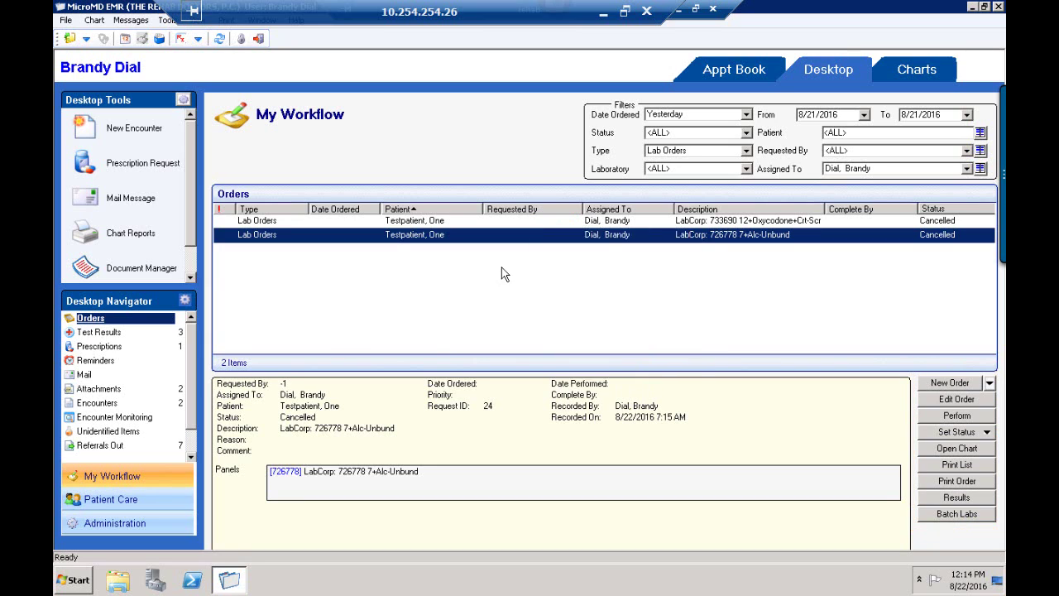